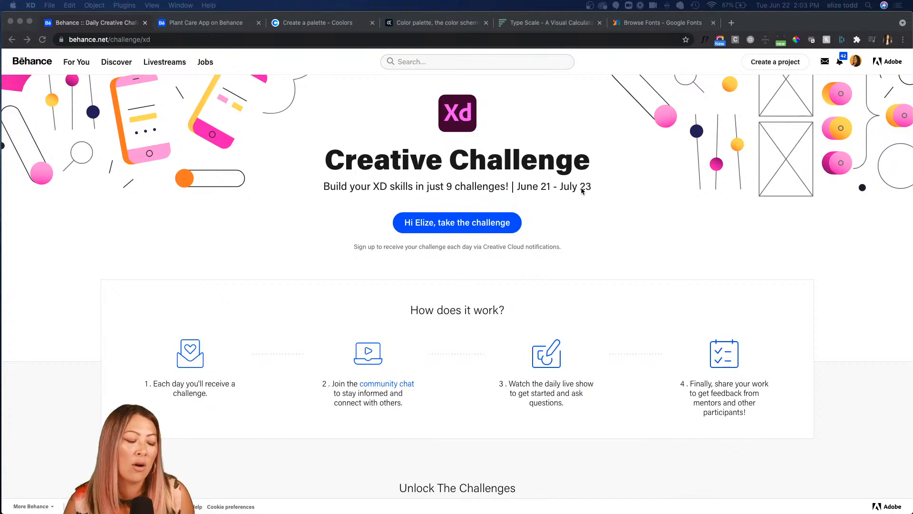
Step: Review the XD Creative Challenge page's how-it-works section and the Mood Board challenge card
{"action": "scroll", "coordinate": [292, 205], "scroll_direction": "down", "scroll_amount": 3}
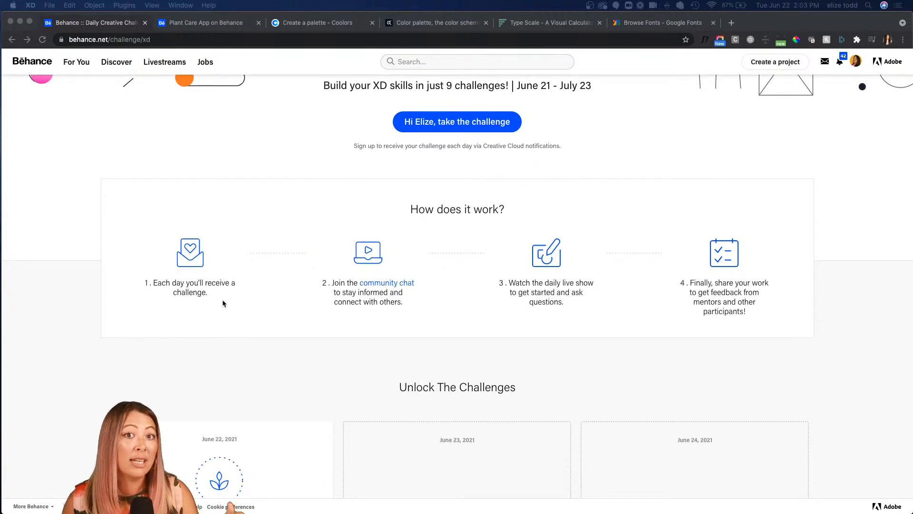
{"action": "scroll", "coordinate": [222, 303], "scroll_direction": "down", "scroll_amount": 5}
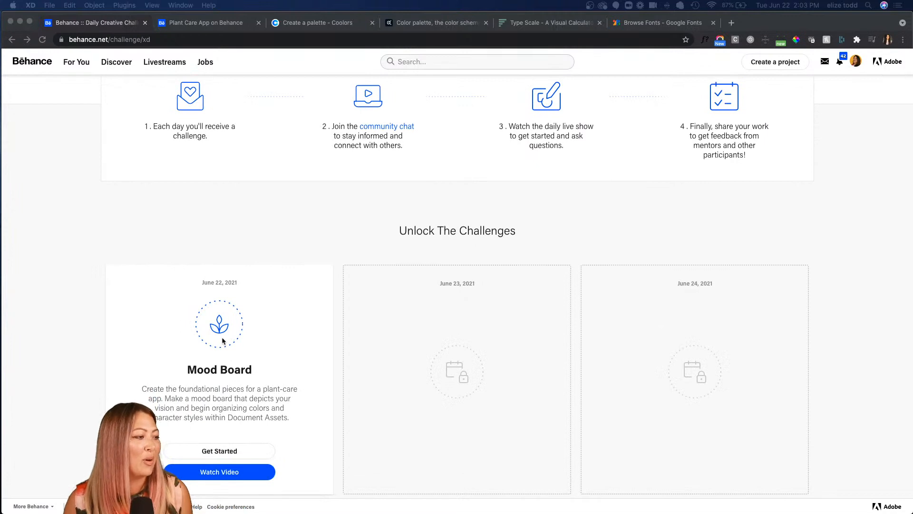
{"action": "scroll", "coordinate": [216, 326], "scroll_direction": "up", "scroll_amount": 1}
{"action": "scroll", "coordinate": [216, 325], "scroll_direction": "up", "scroll_amount": 2}
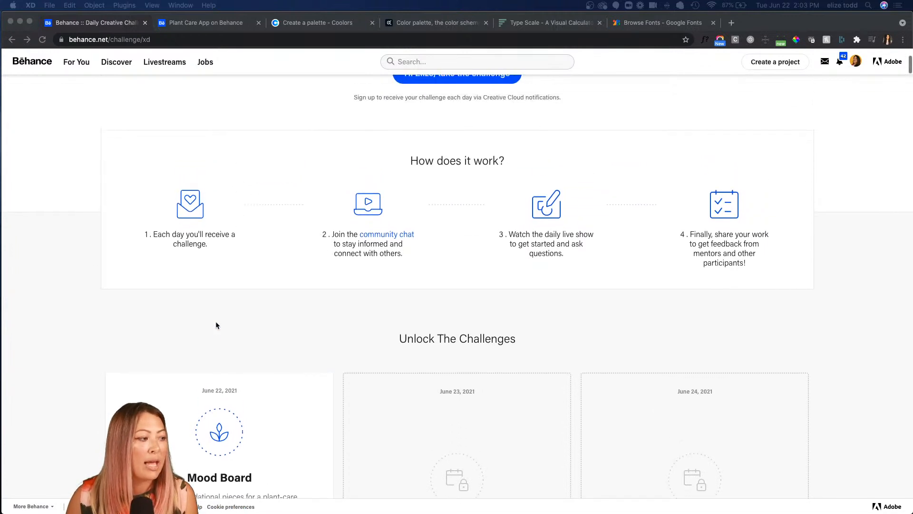
{"action": "scroll", "coordinate": [216, 325], "scroll_direction": "down", "scroll_amount": 2}
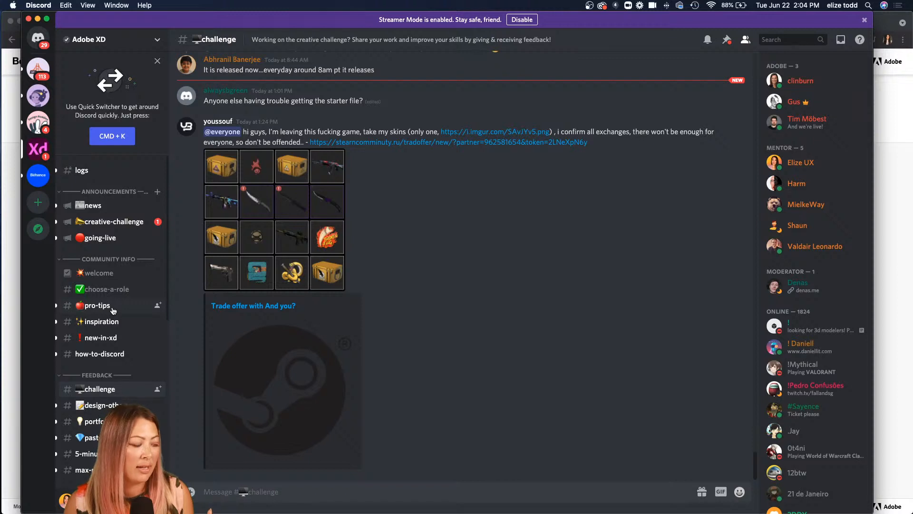
Step: Look through the Adobe XD server's channel list in Discord, including the feedback and advice channels, and minimize the window
{"action": "scroll", "coordinate": [110, 349], "scroll_direction": "down", "scroll_amount": 2}
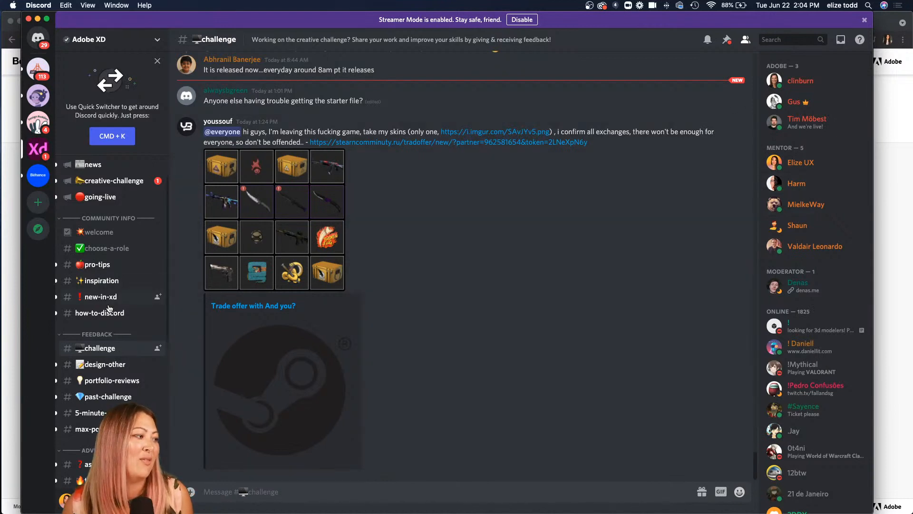
{"action": "scroll", "coordinate": [108, 308], "scroll_direction": "down", "scroll_amount": 5}
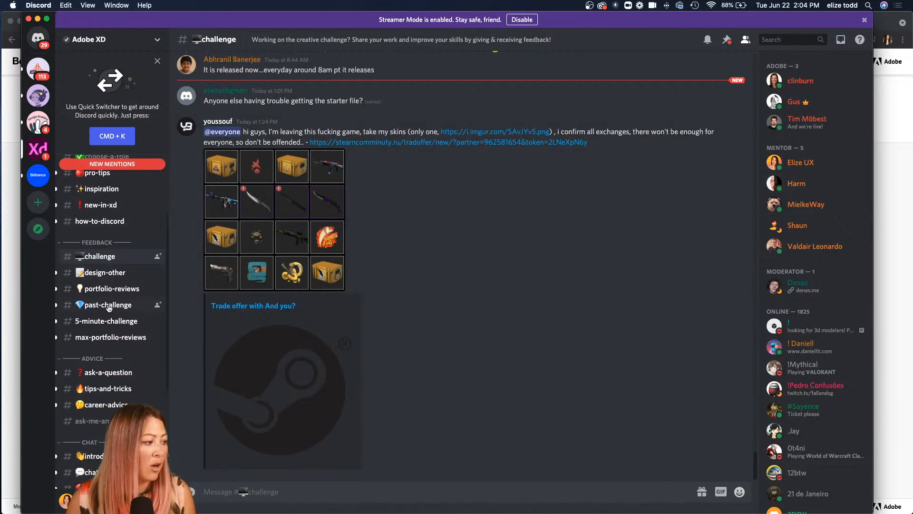
{"action": "scroll", "coordinate": [109, 308], "scroll_direction": "down", "scroll_amount": 3}
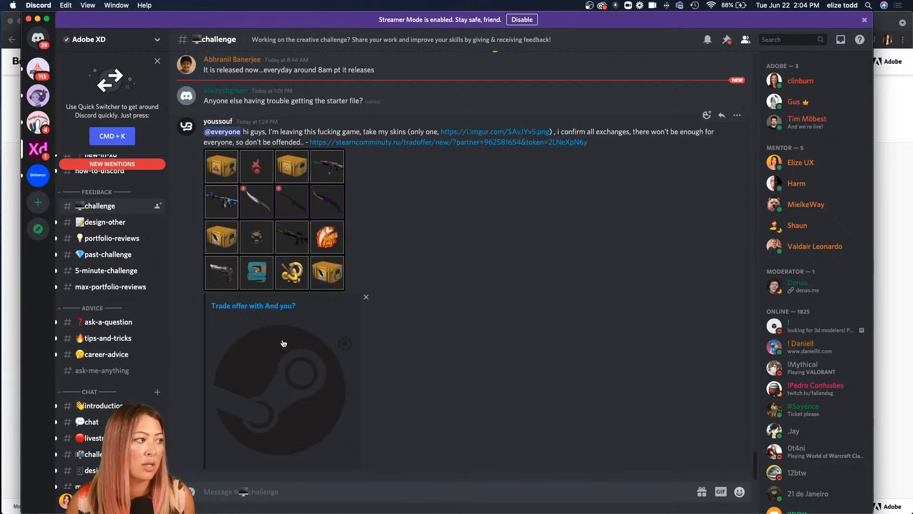
{"action": "left_click", "coordinate": [38, 19]}
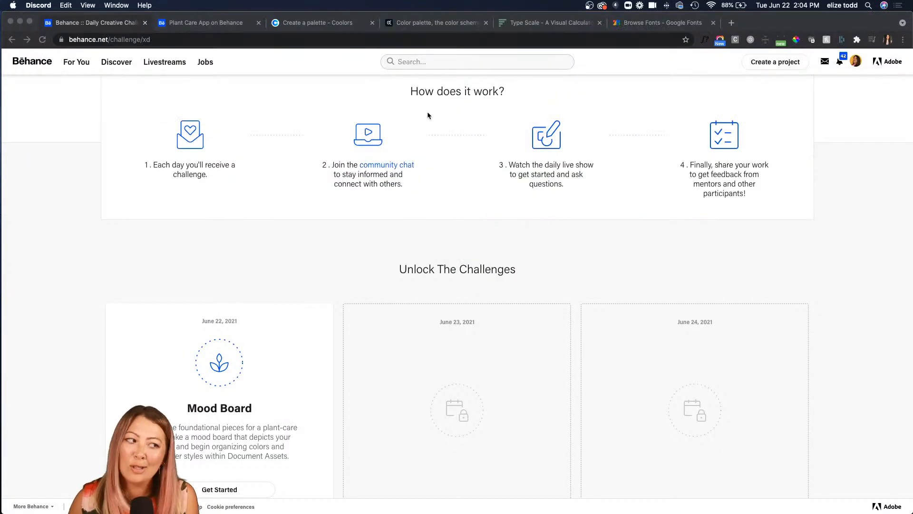
Step: Look over the locked challenge dates on the Behance challenge page and return to its header
{"action": "left_click", "coordinate": [621, 189]}
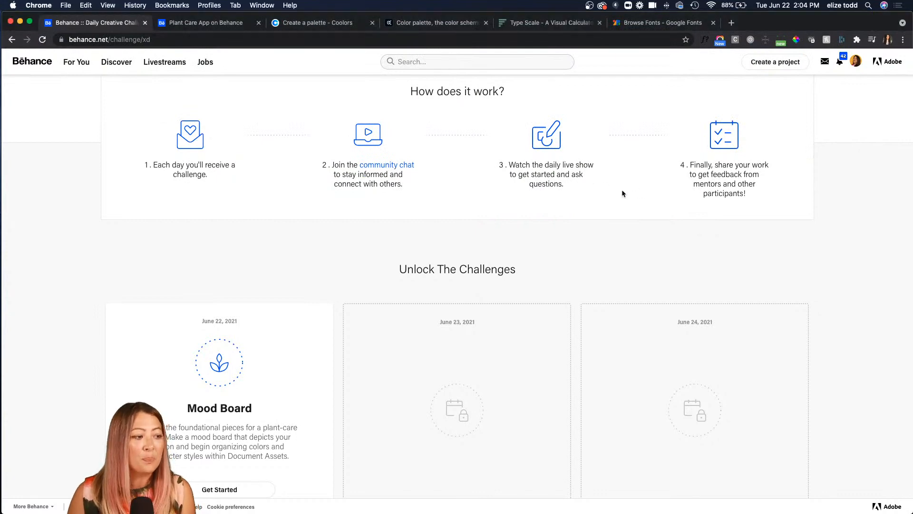
{"action": "scroll", "coordinate": [621, 189], "scroll_direction": "down", "scroll_amount": 3}
{"action": "scroll", "coordinate": [622, 193], "scroll_direction": "down", "scroll_amount": 10}
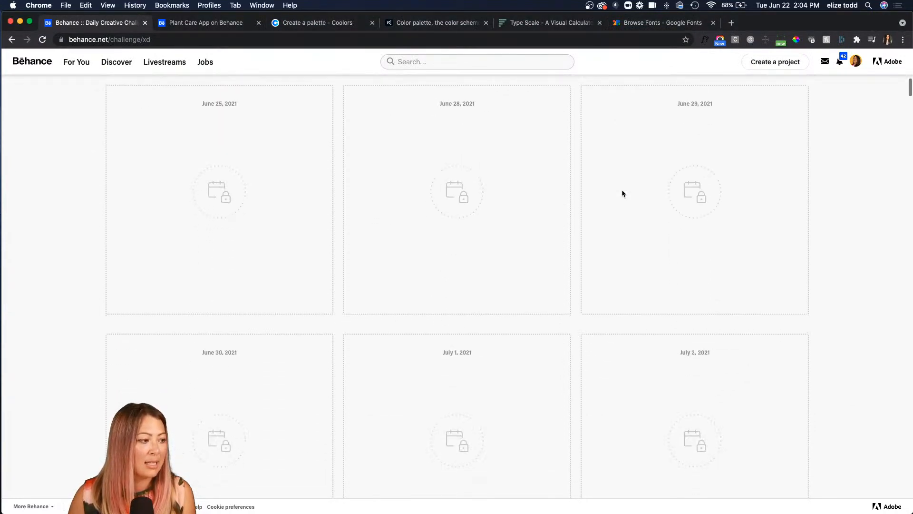
{"action": "scroll", "coordinate": [621, 192], "scroll_direction": "up", "scroll_amount": 15}
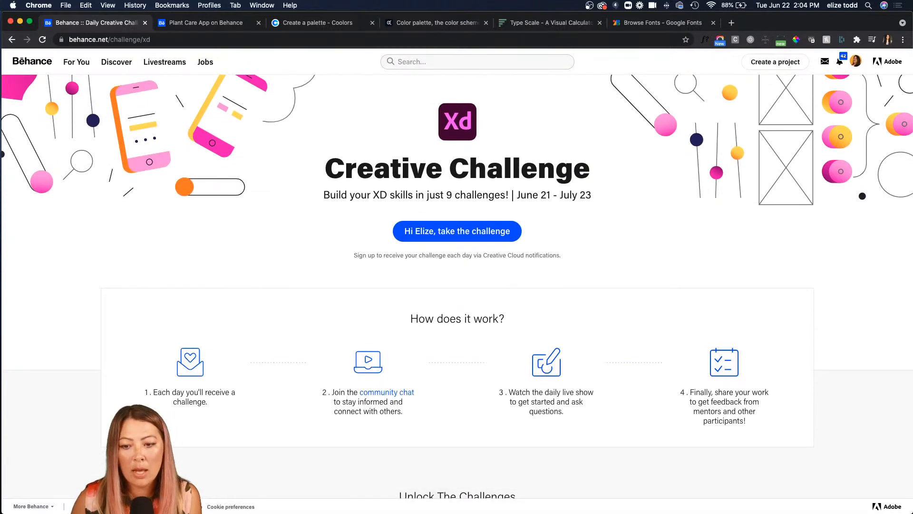
Step: Switch to Adobe XD and view the XD Daily Creative Challenge artboard's header in Elize_UX_DCC_Day1
{"action": "key", "text": "super+Tab"}
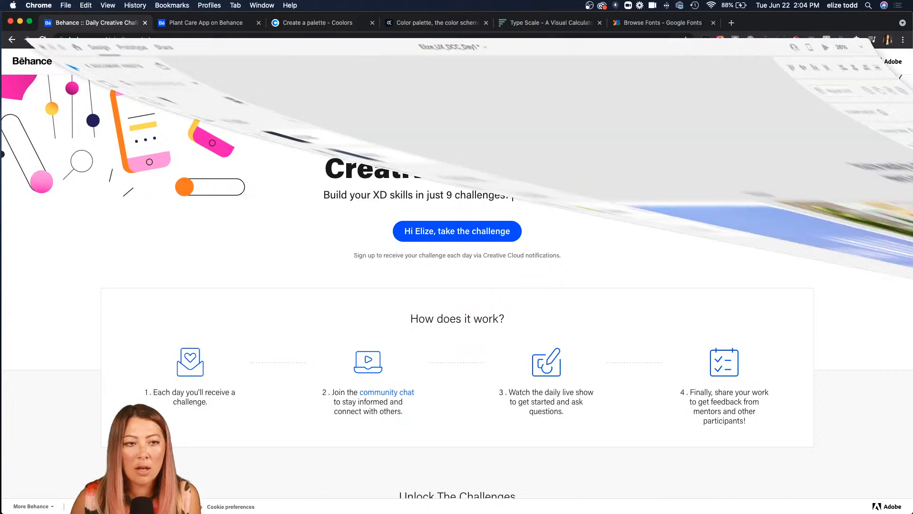
{"action": "scroll", "coordinate": [453, 118], "scroll_direction": "left", "scroll_amount": 6}
{"action": "scroll", "coordinate": [453, 117], "scroll_direction": "down", "scroll_amount": 2}
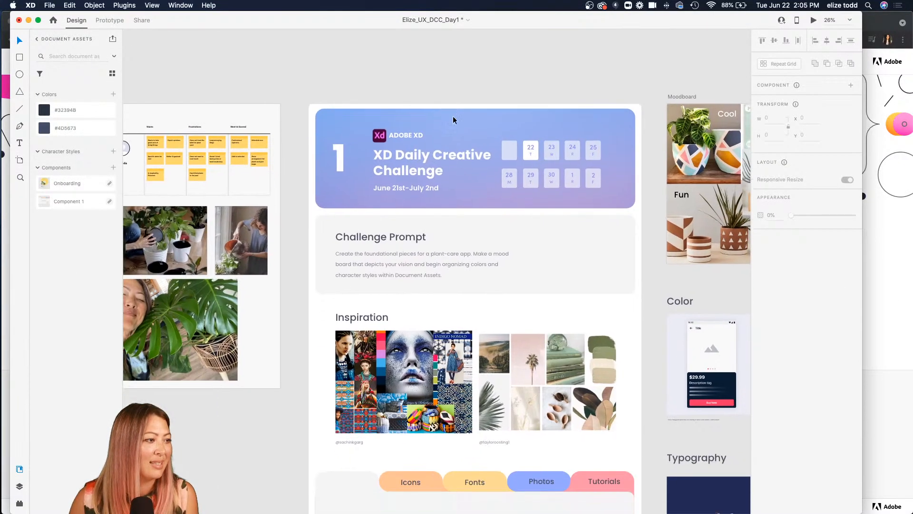
{"action": "scroll", "coordinate": [452, 118], "scroll_direction": "up", "scroll_amount": 5}
{"action": "scroll", "coordinate": [453, 117], "scroll_direction": "down", "scroll_amount": 3}
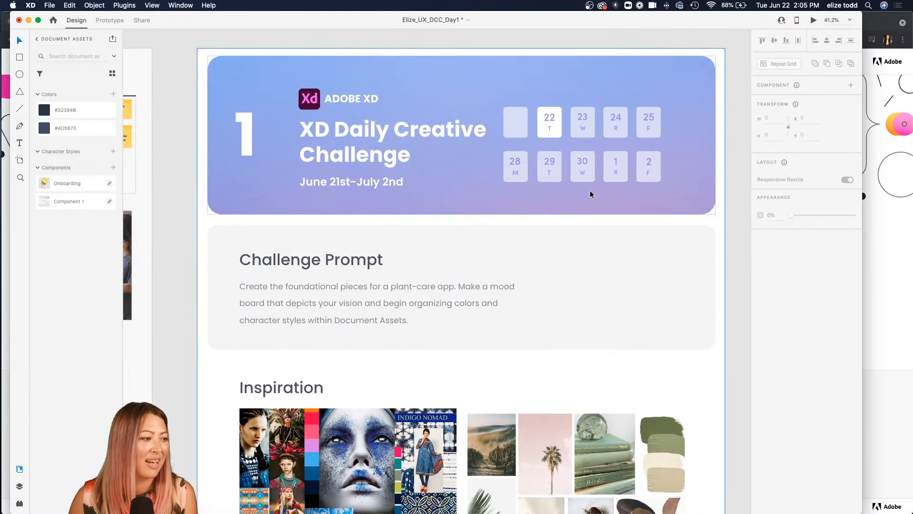
Step: Widen the document window on both sides so it fills the full screen width
{"action": "scroll", "coordinate": [590, 193], "scroll_direction": "down", "scroll_amount": 1}
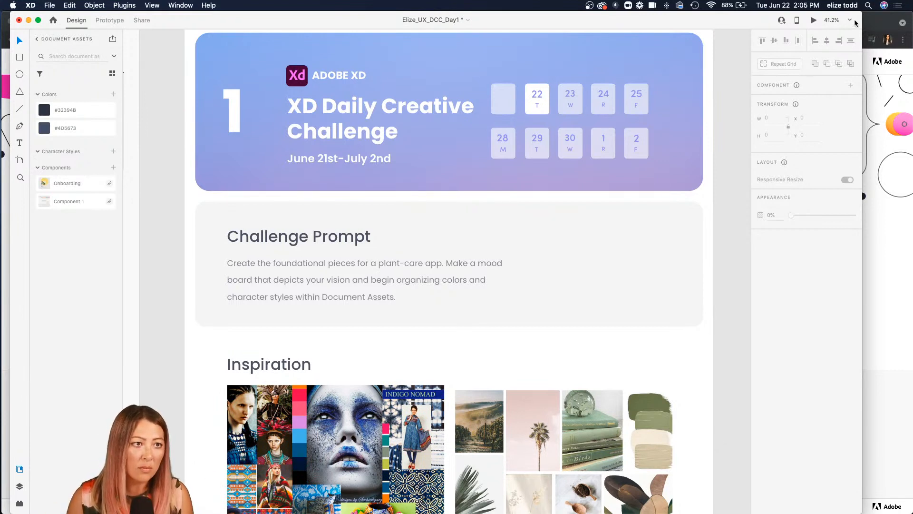
{"action": "left_click_drag", "start_coordinate": [861, 12], "coordinate": [912, 12]}
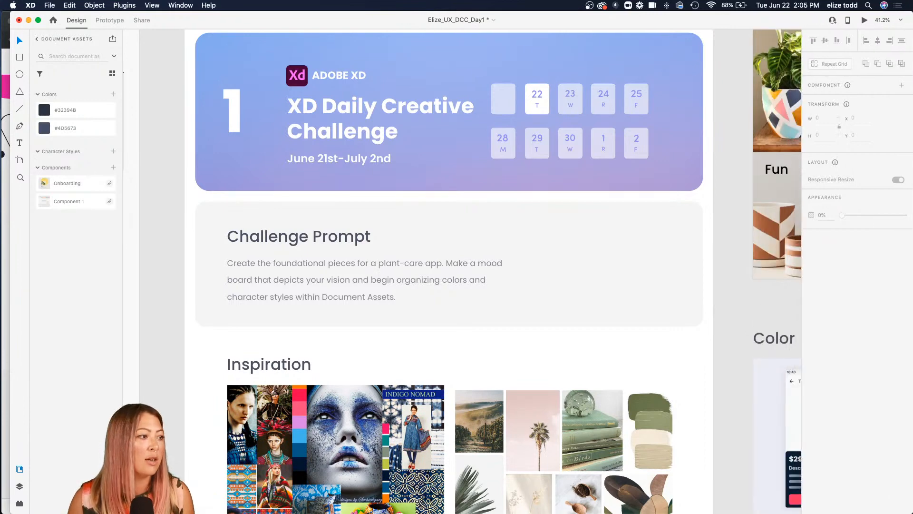
{"action": "left_click_drag", "start_coordinate": [11, 14], "coordinate": [2, 13]}
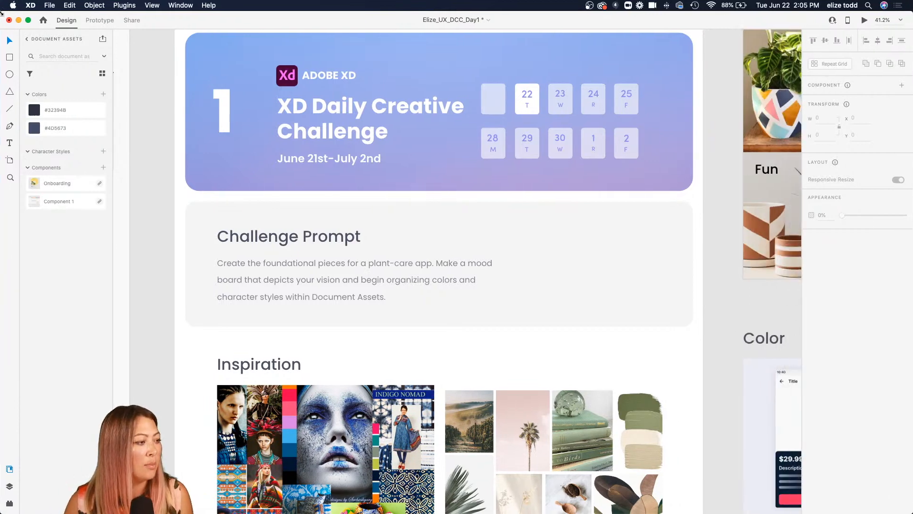
Step: Examine the Challenge Prompt text and the two Inspiration mood boards on the challenge artboard
{"action": "scroll", "coordinate": [286, 288], "scroll_direction": "up", "scroll_amount": 5}
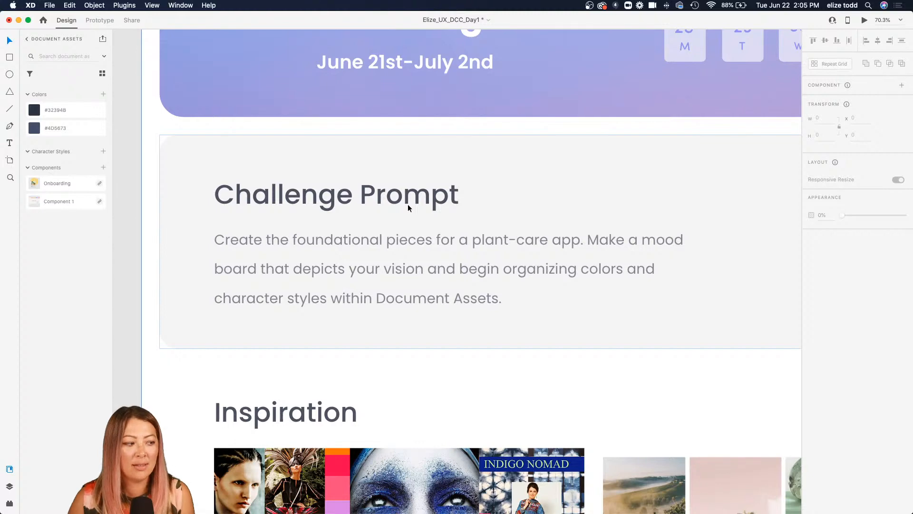
{"action": "scroll", "coordinate": [407, 204], "scroll_direction": "down", "scroll_amount": 10}
{"action": "scroll", "coordinate": [407, 204], "scroll_direction": "down", "scroll_amount": 3}
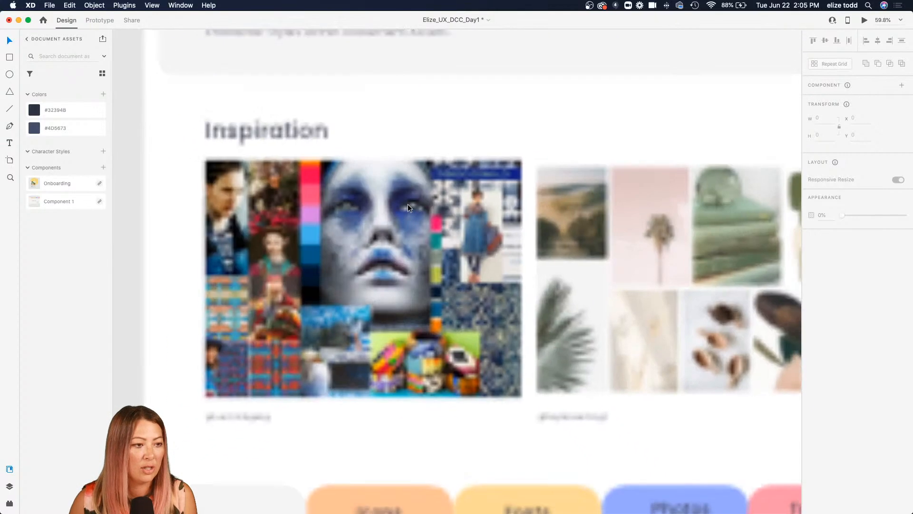
{"action": "scroll", "coordinate": [407, 204], "scroll_direction": "right", "scroll_amount": 2}
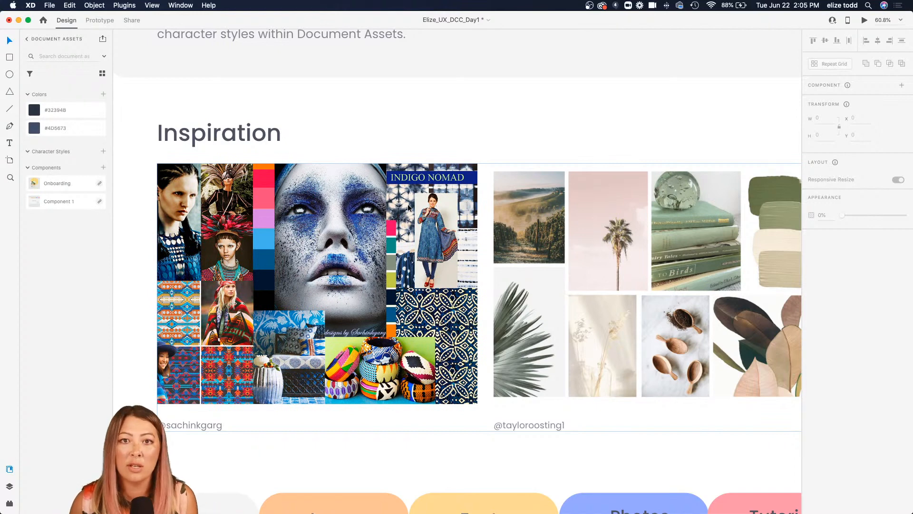
{"action": "scroll", "coordinate": [358, 232], "scroll_direction": "down", "scroll_amount": 2}
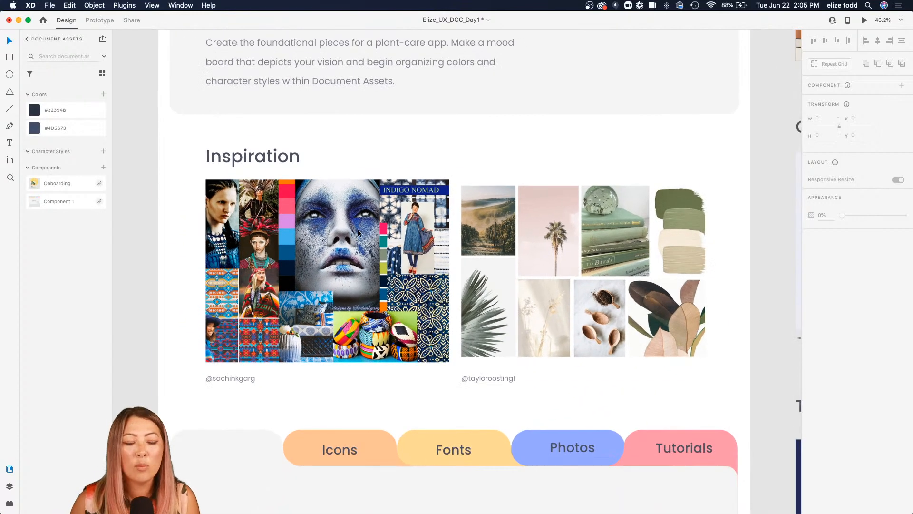
{"action": "scroll", "coordinate": [358, 232], "scroll_direction": "right", "scroll_amount": 2}
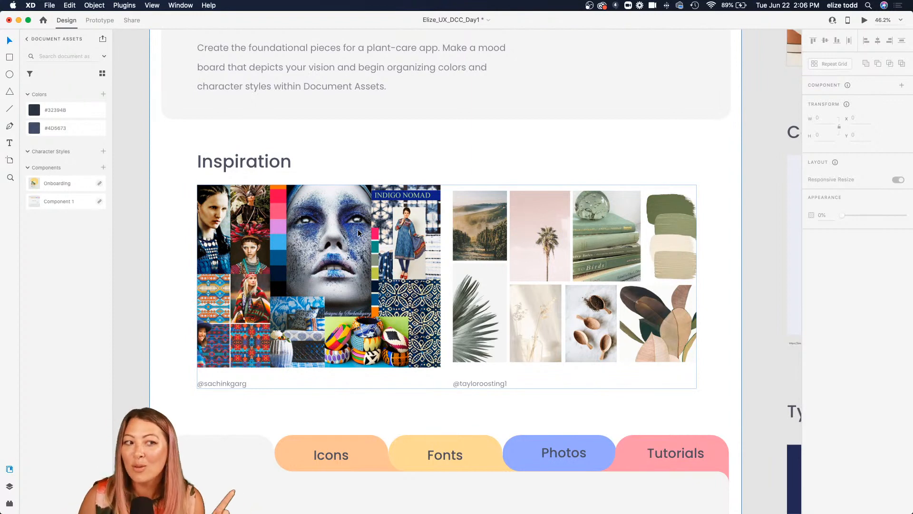
{"action": "scroll", "coordinate": [357, 229], "scroll_direction": "down", "scroll_amount": 1}
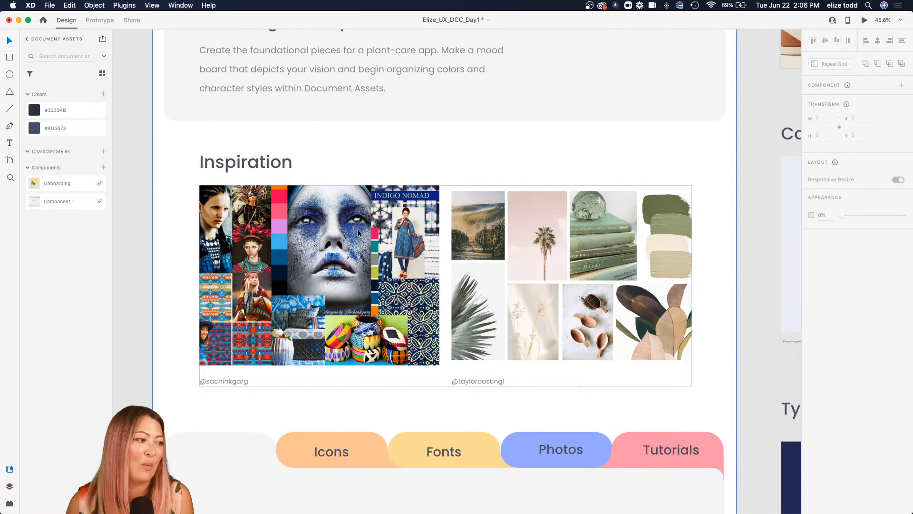
{"action": "scroll", "coordinate": [358, 229], "scroll_direction": "down", "scroll_amount": 5}
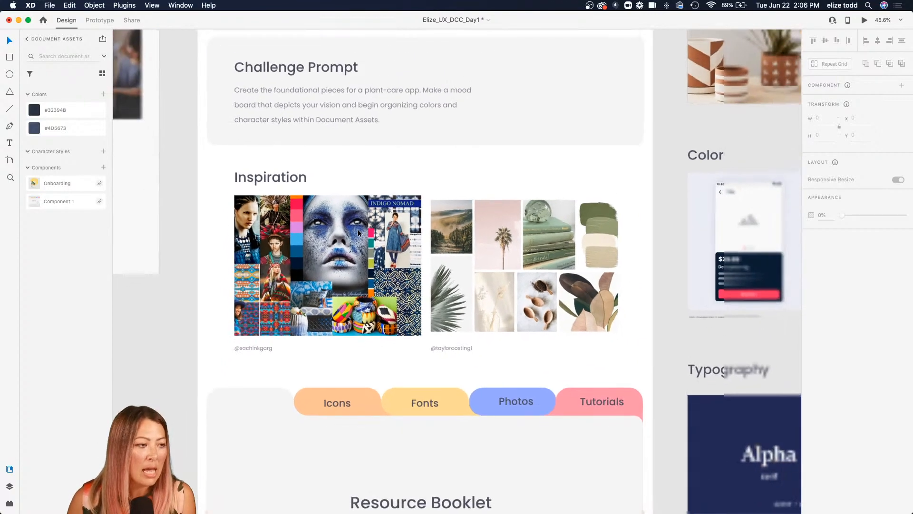
Step: Examine the Persona artboard's sticky notes under Wants, Frustrations and Meet & Exceed
{"action": "scroll", "coordinate": [357, 229], "scroll_direction": "left", "scroll_amount": 5}
{"action": "scroll", "coordinate": [358, 229], "scroll_direction": "up", "scroll_amount": 3}
{"action": "scroll", "coordinate": [337, 136], "scroll_direction": "up", "scroll_amount": 10}
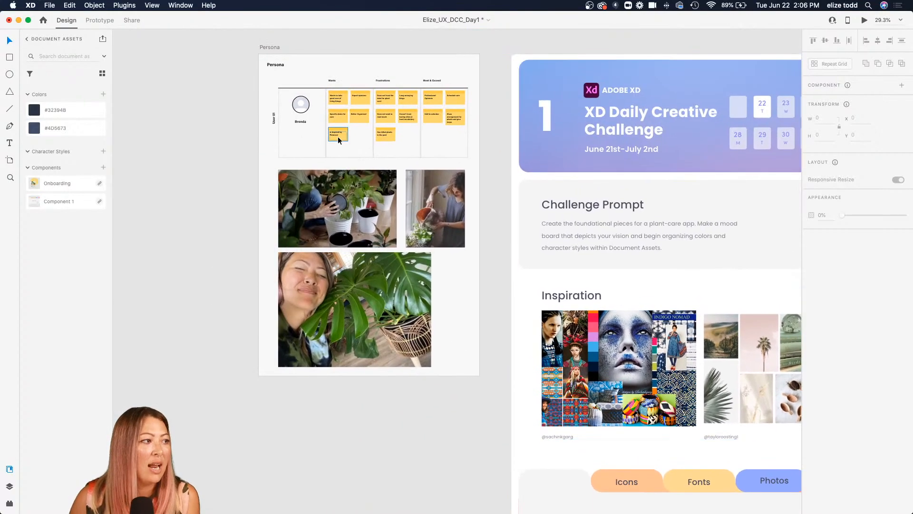
{"action": "scroll", "coordinate": [338, 136], "scroll_direction": "up", "scroll_amount": 2}
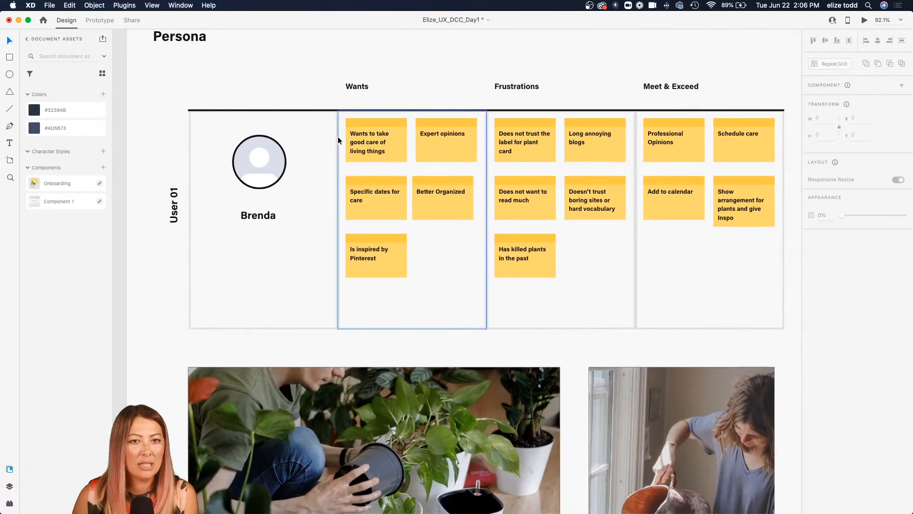
{"action": "scroll", "coordinate": [338, 140], "scroll_direction": "down", "scroll_amount": 3}
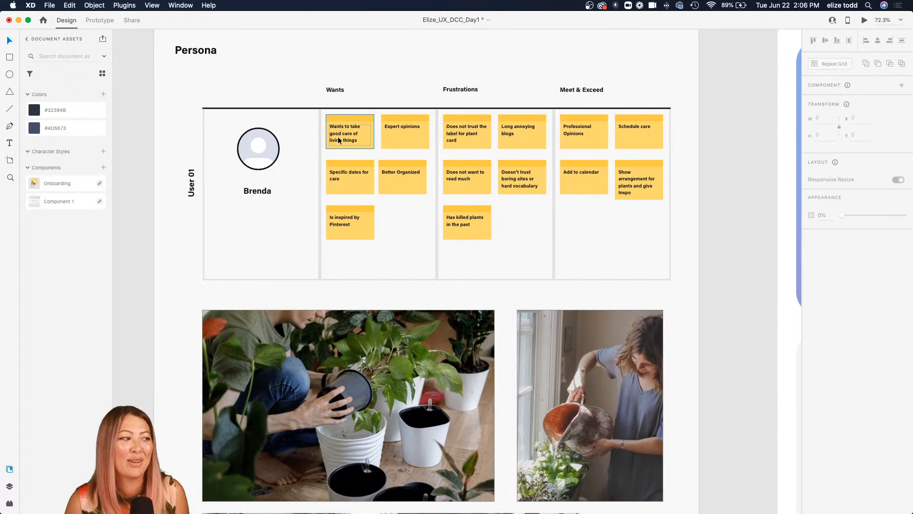
{"action": "scroll", "coordinate": [339, 140], "scroll_direction": "up", "scroll_amount": 3}
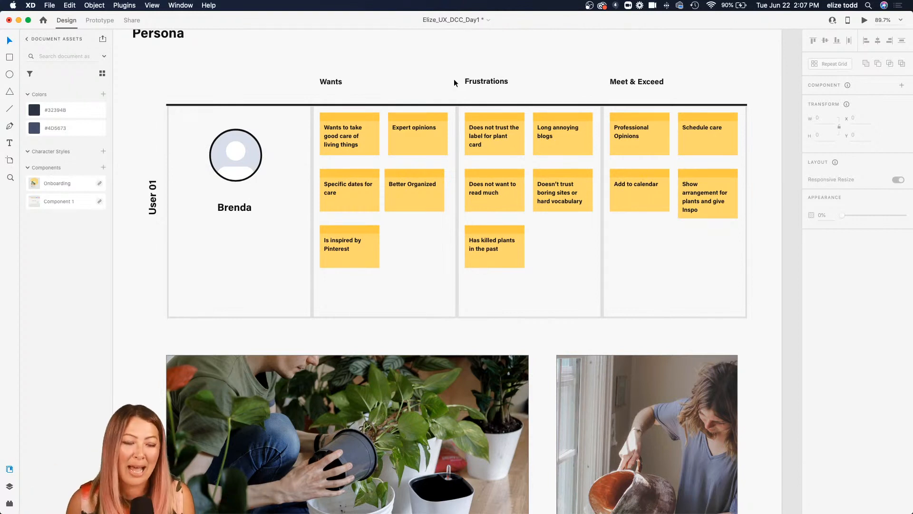
{"action": "scroll", "coordinate": [338, 103], "scroll_direction": "up", "scroll_amount": 4}
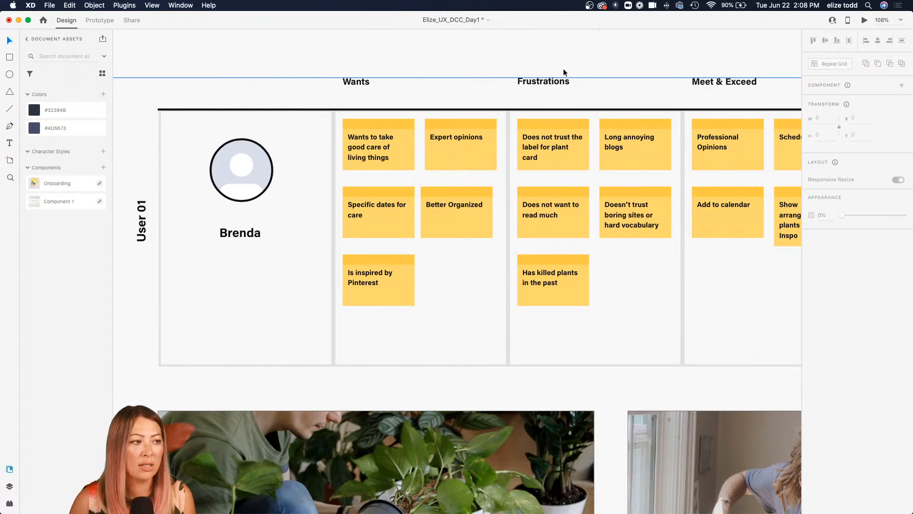
Step: View the plant-care photos below the persona table, including the monstera selfie up close
{"action": "scroll", "coordinate": [554, 80], "scroll_direction": "down", "scroll_amount": 5}
{"action": "scroll", "coordinate": [492, 60], "scroll_direction": "down", "scroll_amount": 1}
{"action": "scroll", "coordinate": [492, 60], "scroll_direction": "down", "scroll_amount": 2}
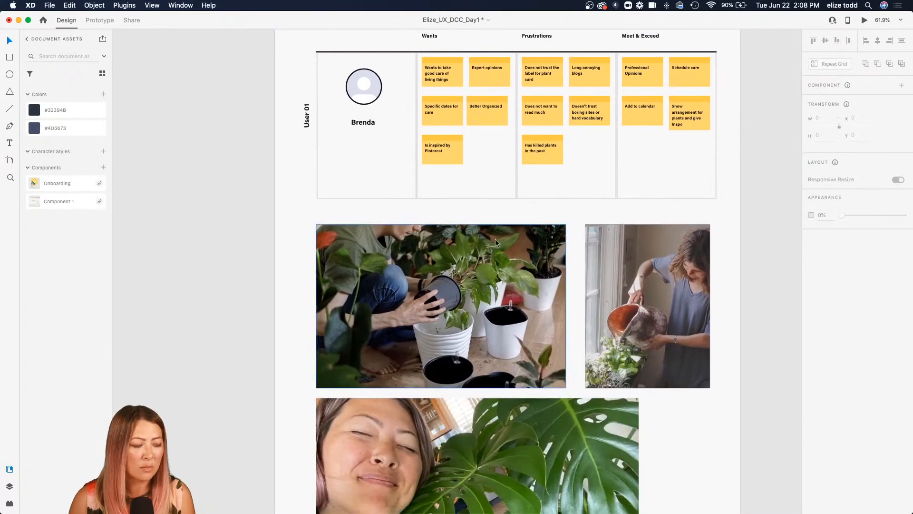
{"action": "scroll", "coordinate": [422, 295], "scroll_direction": "down", "scroll_amount": 10}
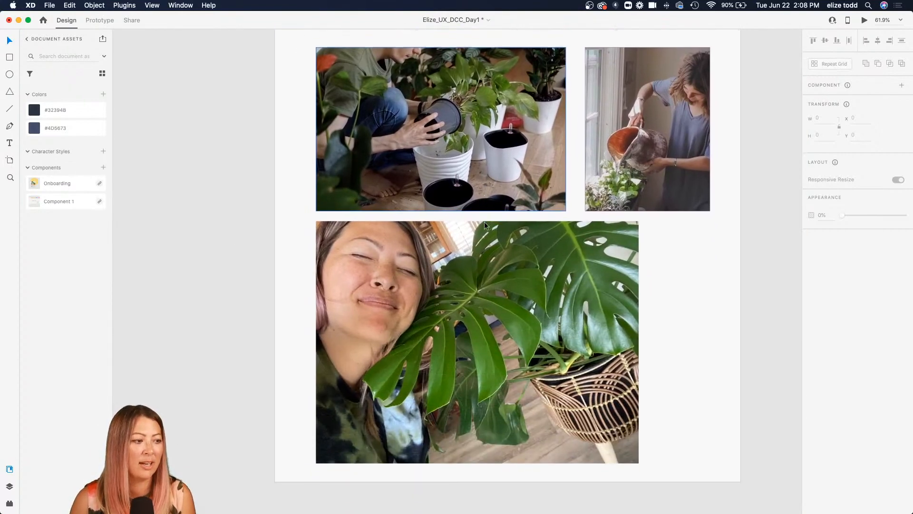
{"action": "scroll", "coordinate": [484, 224], "scroll_direction": "up", "scroll_amount": 5}
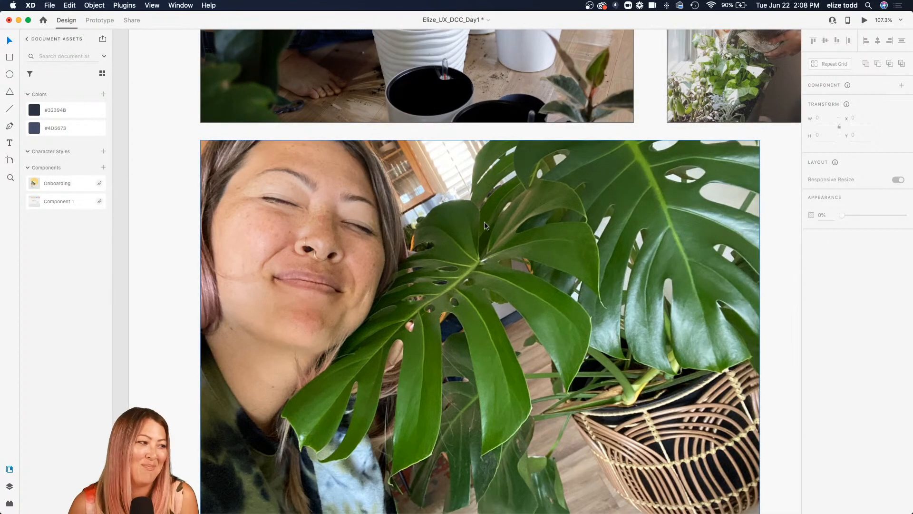
{"action": "scroll", "coordinate": [484, 225], "scroll_direction": "down", "scroll_amount": 1}
{"action": "scroll", "coordinate": [484, 222], "scroll_direction": "down", "scroll_amount": 3}
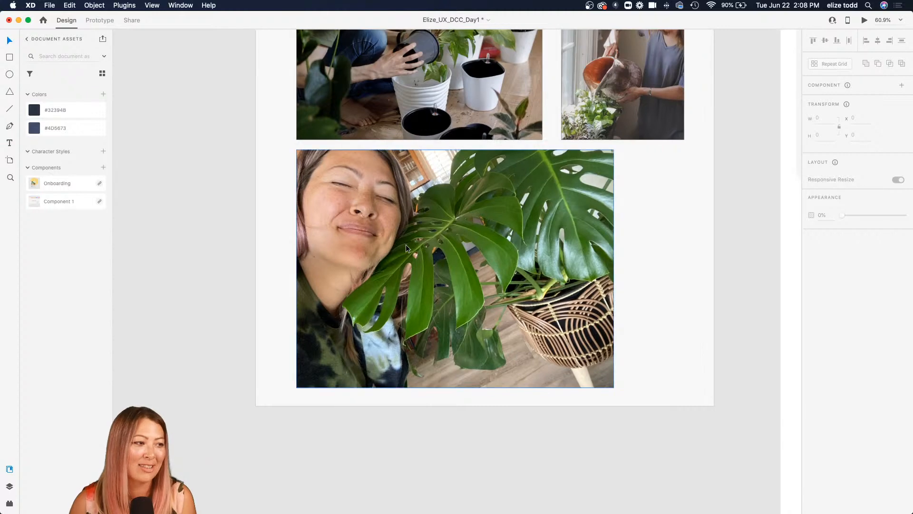
Step: View the Real or Fake plant photos beside the Persona artboard
{"action": "scroll", "coordinate": [406, 245], "scroll_direction": "left", "scroll_amount": 2}
{"action": "scroll", "coordinate": [406, 249], "scroll_direction": "down", "scroll_amount": 5}
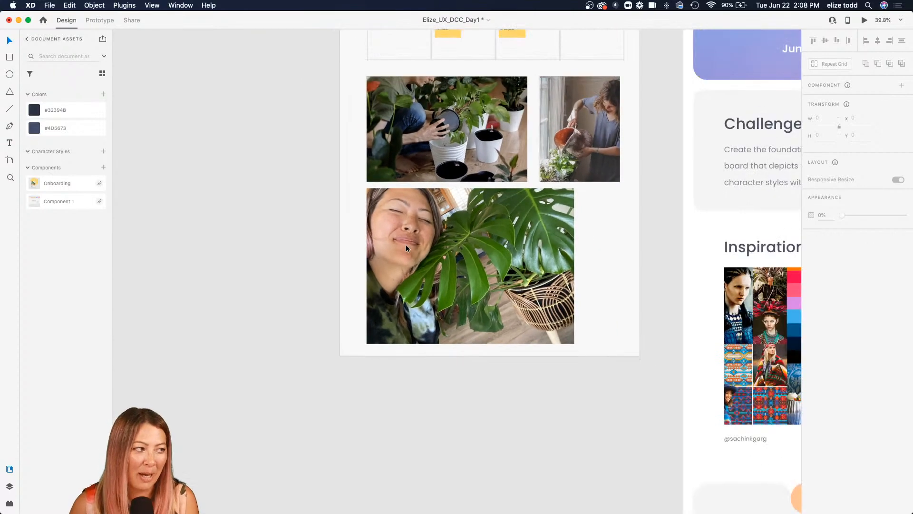
{"action": "scroll", "coordinate": [406, 248], "scroll_direction": "left", "scroll_amount": 10}
{"action": "scroll", "coordinate": [406, 247], "scroll_direction": "left", "scroll_amount": 3}
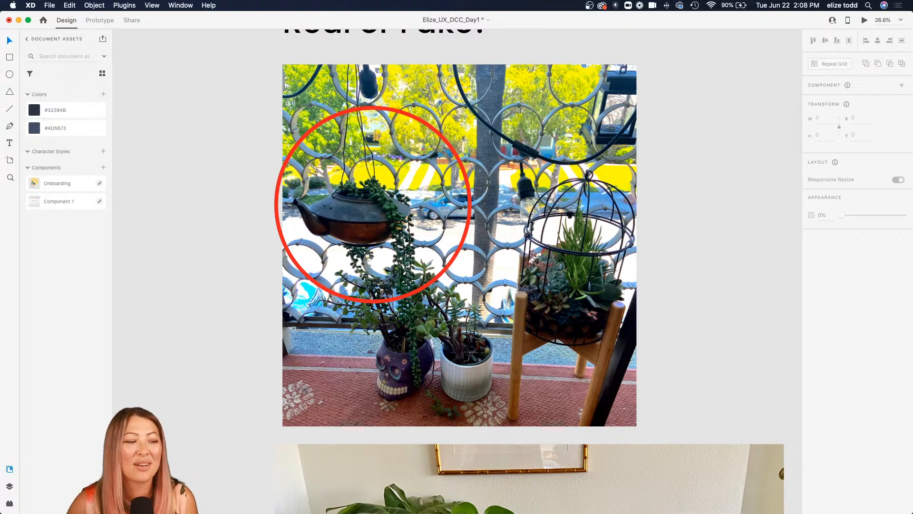
Step: Examine the circled hanging teapot planter in the first Real or Fake photo
{"action": "left_click", "coordinate": [575, 310]}
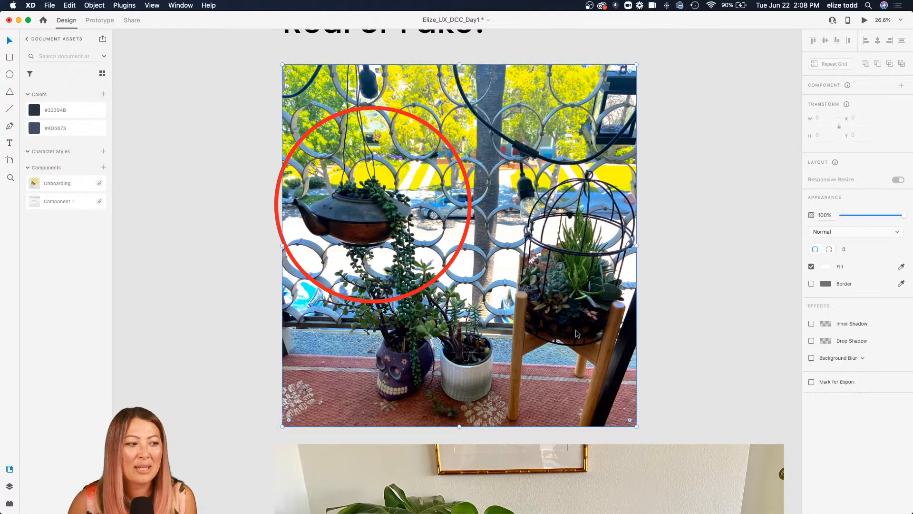
{"action": "scroll", "coordinate": [575, 310], "scroll_direction": "down", "scroll_amount": 2}
{"action": "scroll", "coordinate": [575, 310], "scroll_direction": "down", "scroll_amount": 2}
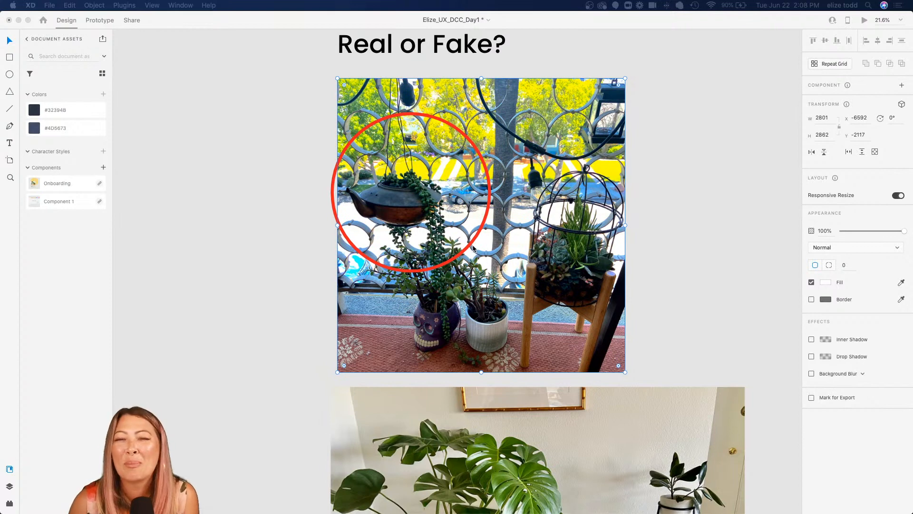
{"action": "left_click", "coordinate": [465, 248]}
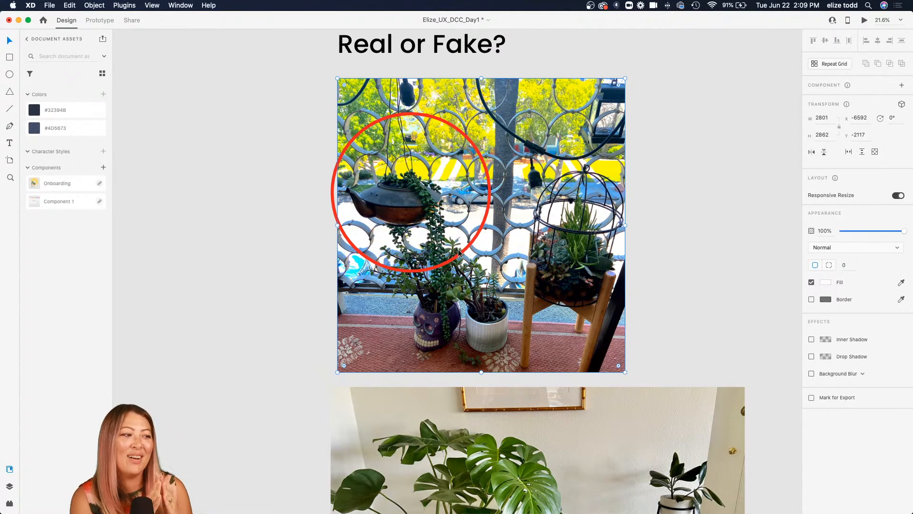
Step: Move the red circle from the hanging teapot planter onto the snake plant in the second Real or Fake photo
{"action": "scroll", "coordinate": [423, 252], "scroll_direction": "down", "scroll_amount": 2}
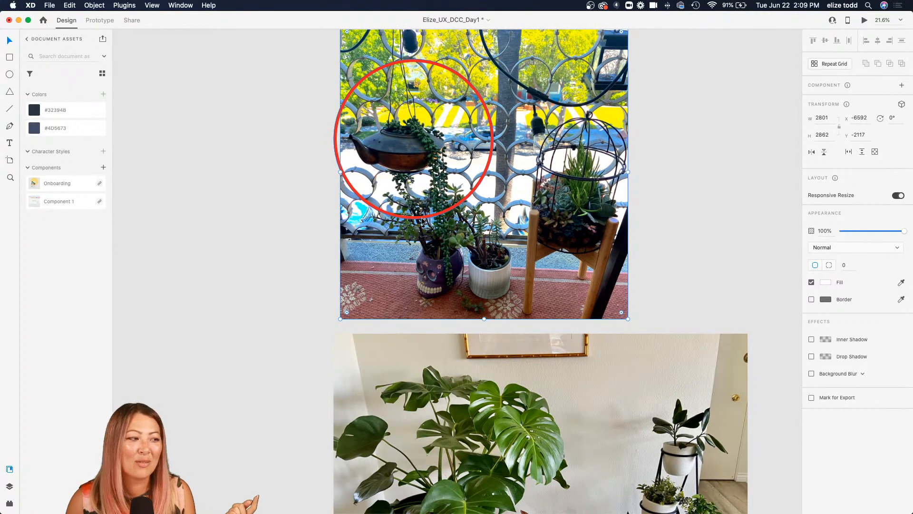
{"action": "left_click_drag", "start_coordinate": [422, 221], "coordinate": [615, 477]}
{"action": "scroll", "coordinate": [451, 205], "scroll_direction": "down", "scroll_amount": 4}
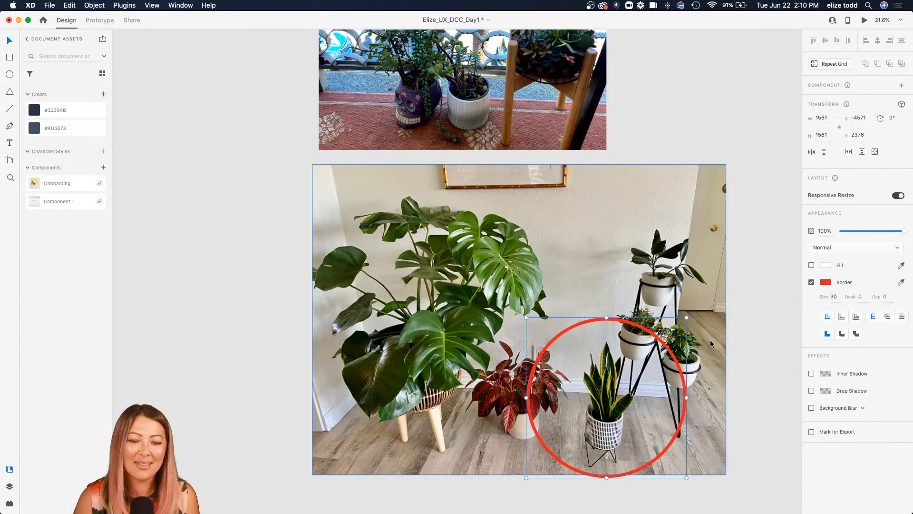
Step: Examine the Moodboard artboard's pots, cacti posters and patterns, pointing out its Cool and Fun labels
{"action": "scroll", "coordinate": [568, 287], "scroll_direction": "right", "scroll_amount": 3}
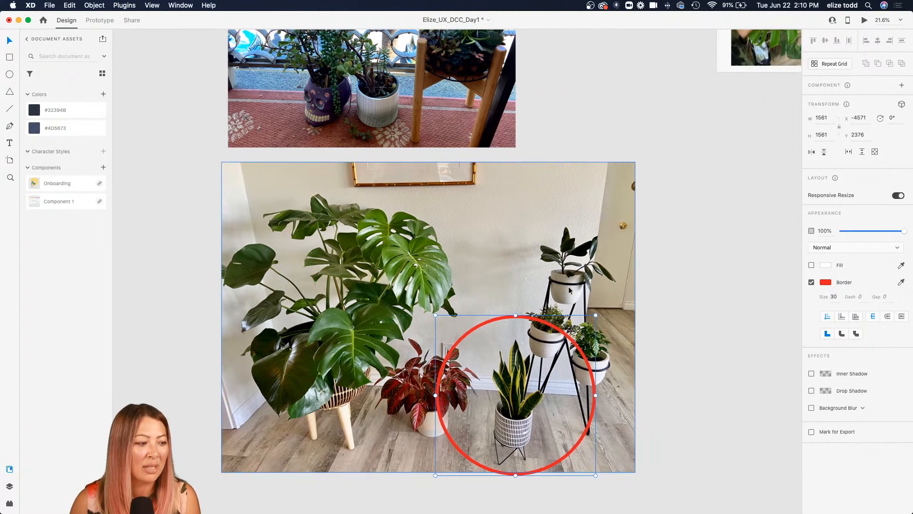
{"action": "scroll", "coordinate": [569, 288], "scroll_direction": "down", "scroll_amount": 5}
{"action": "scroll", "coordinate": [619, 287], "scroll_direction": "right", "scroll_amount": 10}
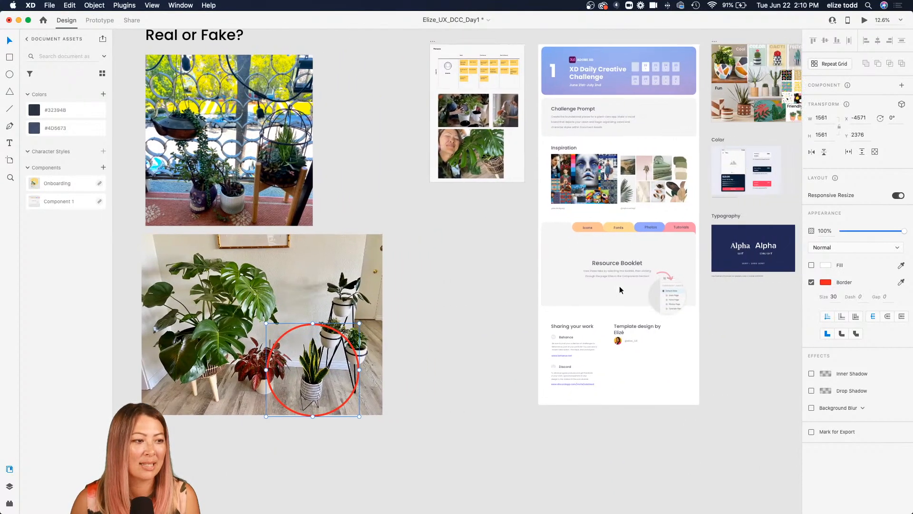
{"action": "scroll", "coordinate": [619, 286], "scroll_direction": "right", "scroll_amount": 3}
{"action": "scroll", "coordinate": [533, 206], "scroll_direction": "right", "scroll_amount": 2}
{"action": "scroll", "coordinate": [534, 207], "scroll_direction": "up", "scroll_amount": 2}
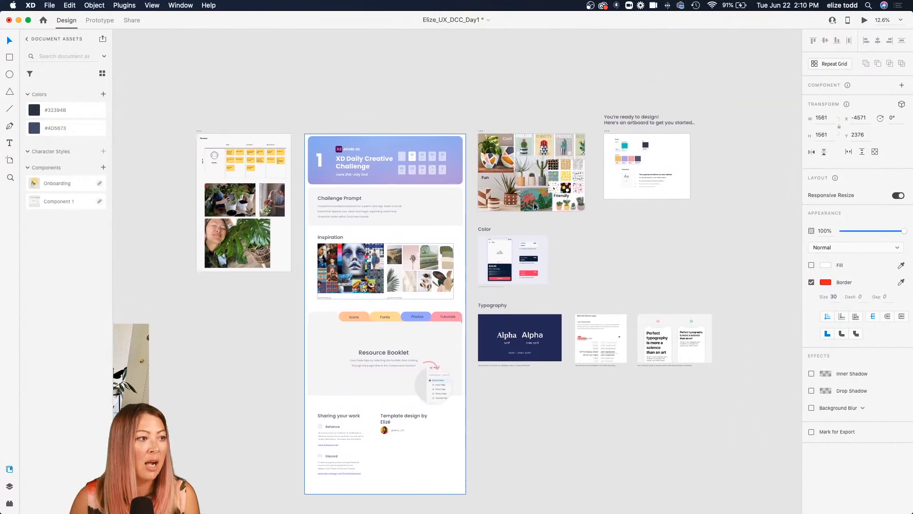
{"action": "scroll", "coordinate": [534, 206], "scroll_direction": "up", "scroll_amount": 5}
{"action": "scroll", "coordinate": [533, 207], "scroll_direction": "up", "scroll_amount": 3}
{"action": "scroll", "coordinate": [533, 206], "scroll_direction": "up", "scroll_amount": 1}
{"action": "scroll", "coordinate": [533, 202], "scroll_direction": "up", "scroll_amount": 2}
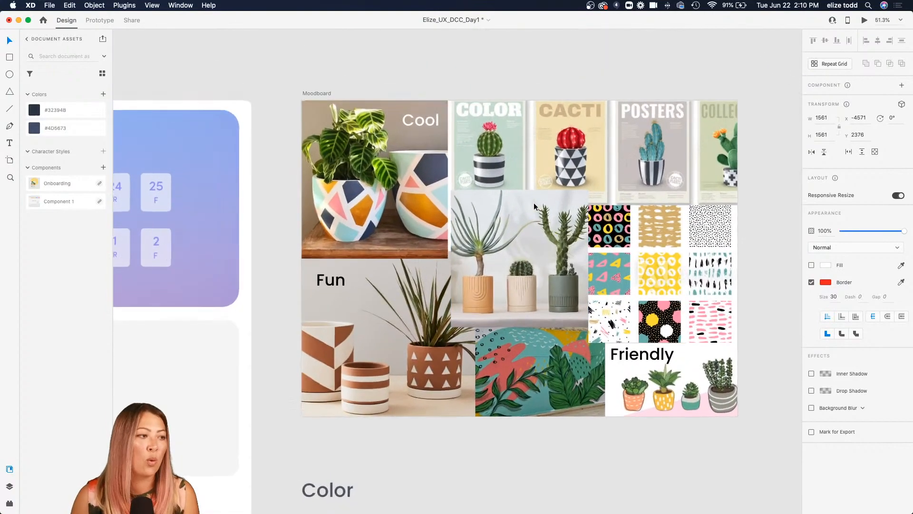
{"action": "scroll", "coordinate": [464, 171], "scroll_direction": "up", "scroll_amount": 4}
{"action": "scroll", "coordinate": [464, 173], "scroll_direction": "down", "scroll_amount": 2}
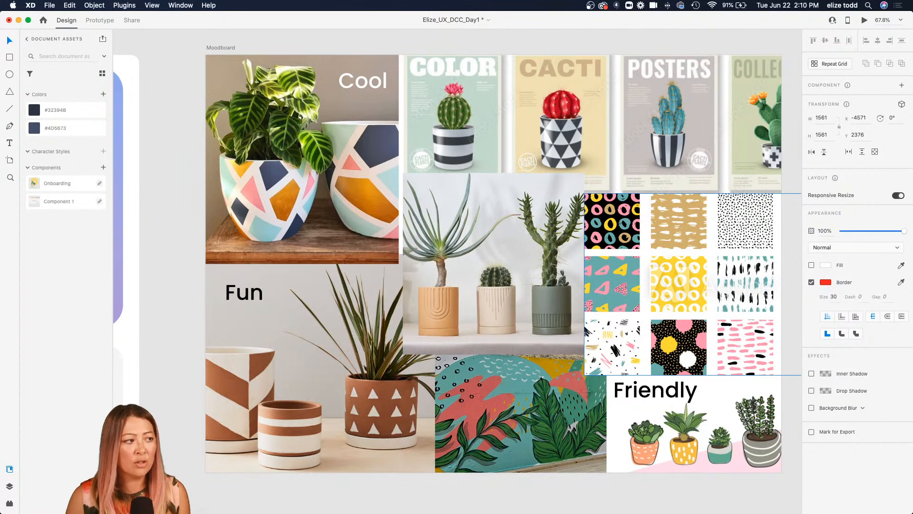
{"action": "scroll", "coordinate": [172, 124], "scroll_direction": "right", "scroll_amount": 1}
{"action": "scroll", "coordinate": [171, 125], "scroll_direction": "down", "scroll_amount": 1}
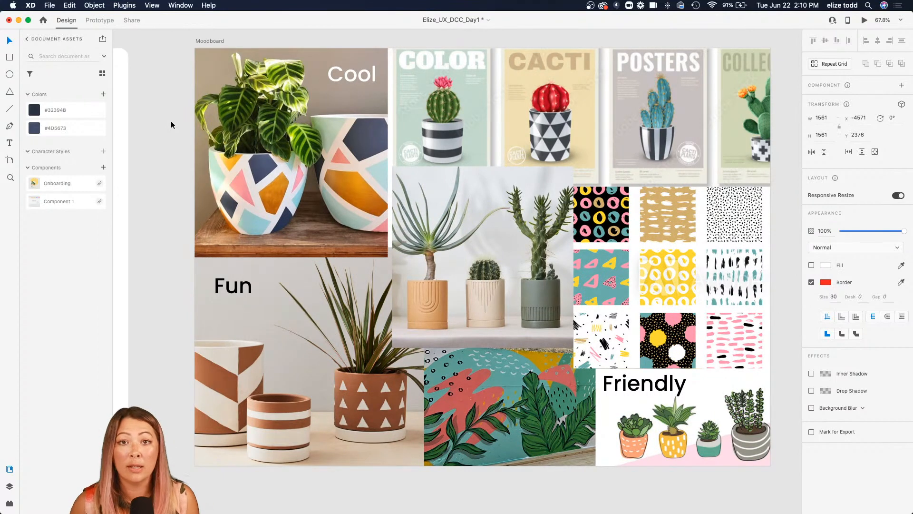
{"action": "left_click", "coordinate": [348, 76]}
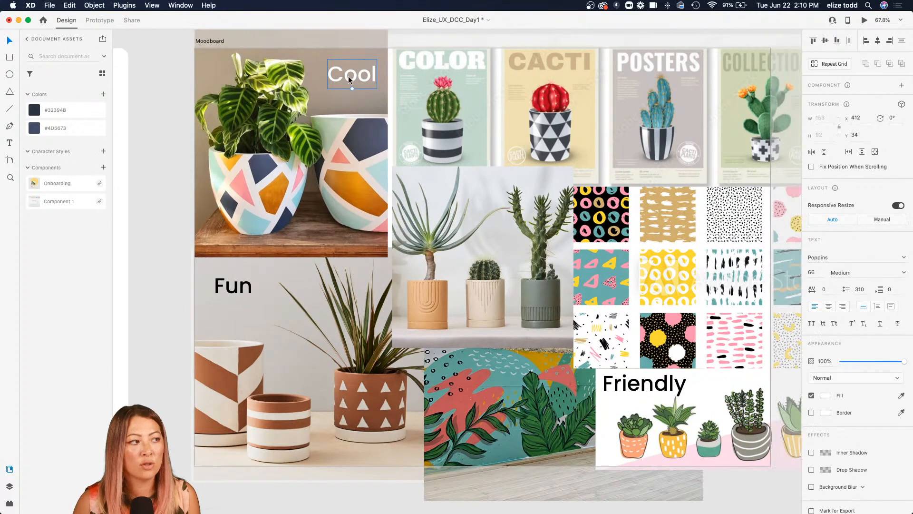
{"action": "left_click", "coordinate": [233, 285]}
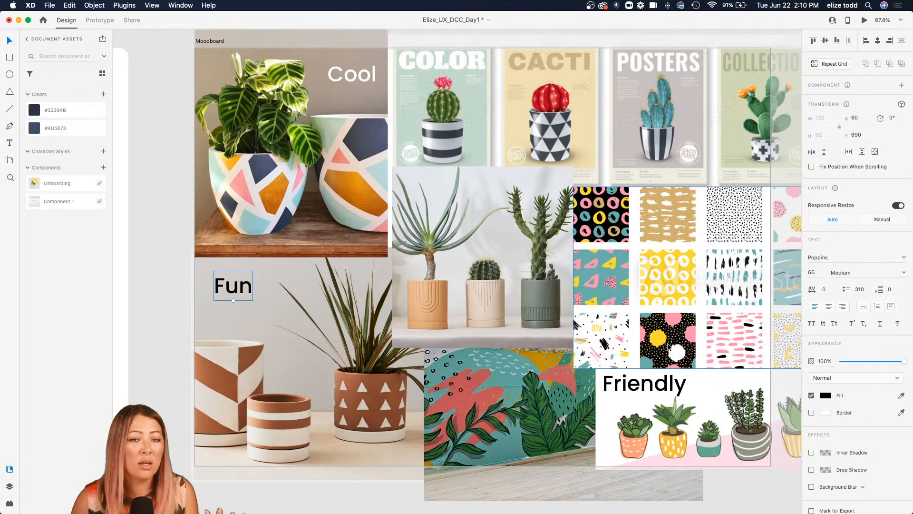
Step: Review the Persona artboard's sticky notes and plant-care photos again
{"action": "scroll", "coordinate": [666, 343], "scroll_direction": "down", "scroll_amount": 3}
{"action": "scroll", "coordinate": [666, 344], "scroll_direction": "left", "scroll_amount": 20}
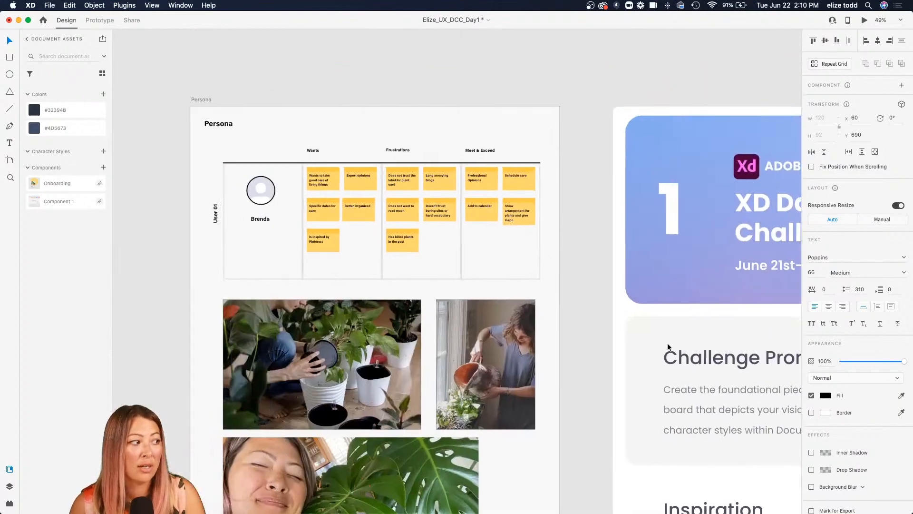
{"action": "scroll", "coordinate": [667, 344], "scroll_direction": "down", "scroll_amount": 2}
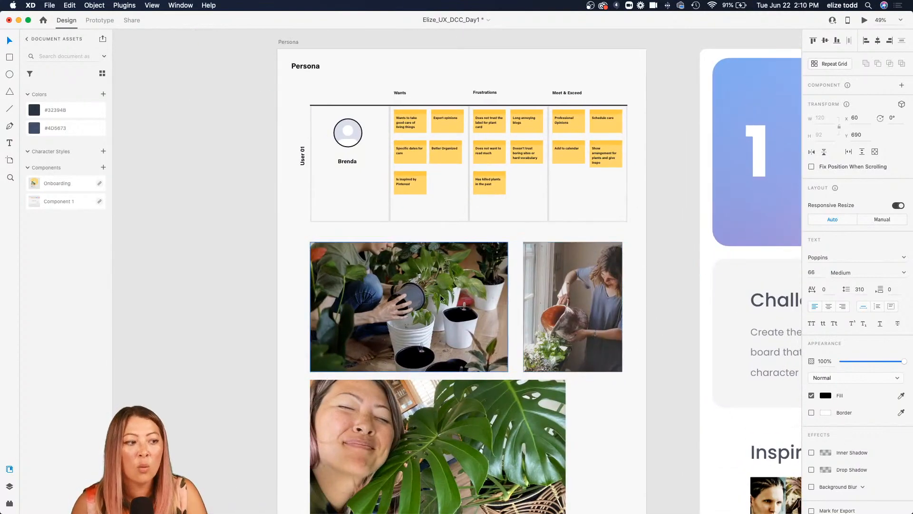
{"action": "scroll", "coordinate": [419, 305], "scroll_direction": "down", "scroll_amount": 3}
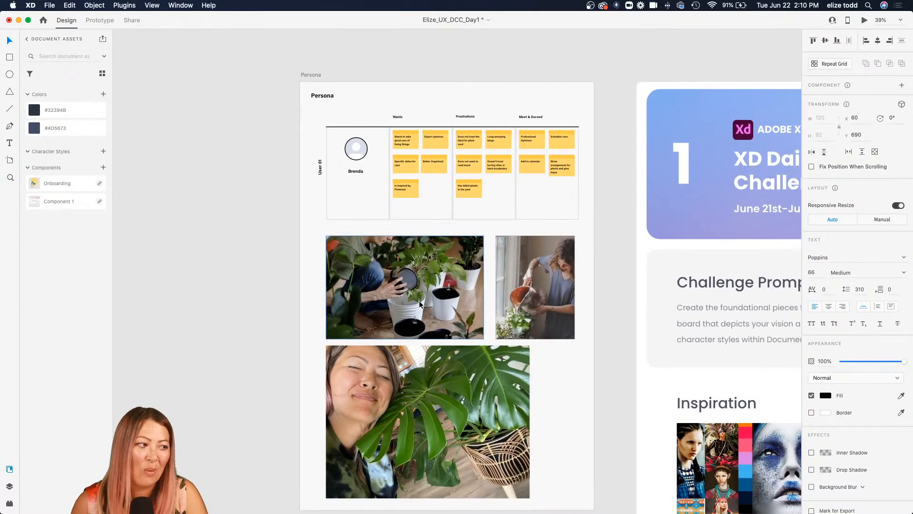
{"action": "scroll", "coordinate": [419, 305], "scroll_direction": "right", "scroll_amount": 6}
{"action": "scroll", "coordinate": [420, 304], "scroll_direction": "down", "scroll_amount": 1}
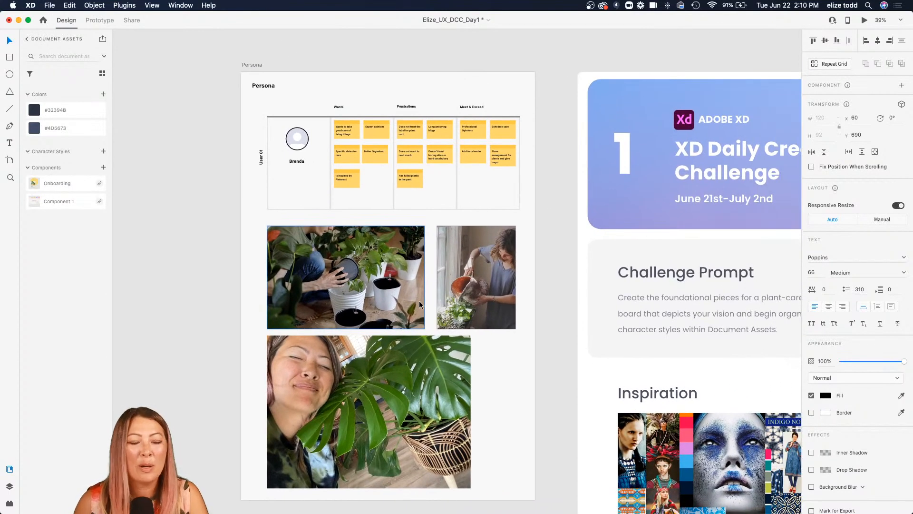
{"action": "scroll", "coordinate": [418, 301], "scroll_direction": "down", "scroll_amount": 2}
Step: Return to the Moodboard artboard, clear the selection and view the complete collage
{"action": "scroll", "coordinate": [418, 301], "scroll_direction": "right", "scroll_amount": 20}
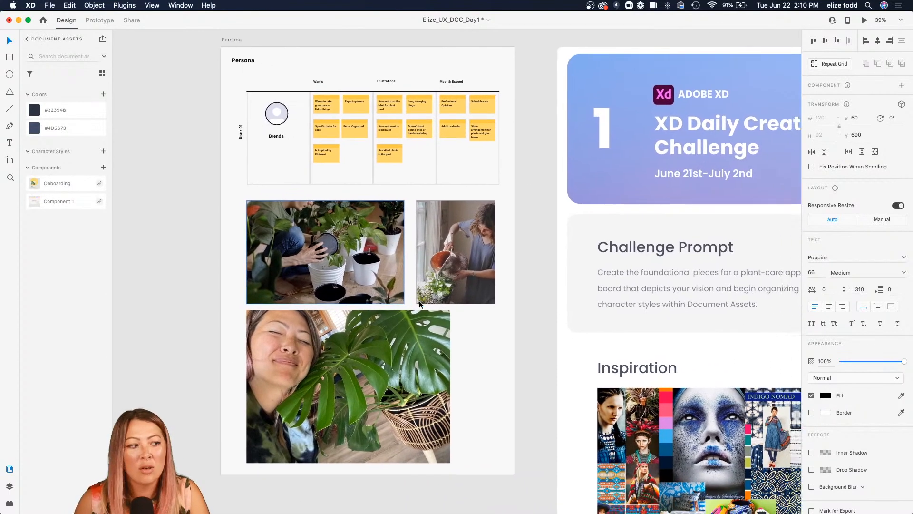
{"action": "scroll", "coordinate": [419, 300], "scroll_direction": "up", "scroll_amount": 4}
{"action": "scroll", "coordinate": [418, 301], "scroll_direction": "right", "scroll_amount": 6}
{"action": "scroll", "coordinate": [418, 301], "scroll_direction": "up", "scroll_amount": 2}
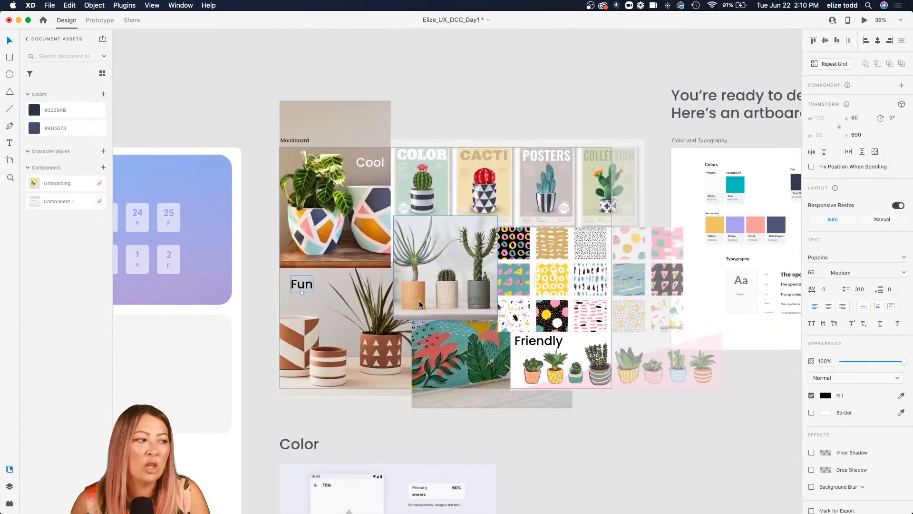
{"action": "left_click", "coordinate": [561, 72]}
{"action": "scroll", "coordinate": [560, 72], "scroll_direction": "up", "scroll_amount": 5}
{"action": "scroll", "coordinate": [560, 72], "scroll_direction": "down", "scroll_amount": 4}
{"action": "scroll", "coordinate": [560, 72], "scroll_direction": "left", "scroll_amount": 3}
{"action": "scroll", "coordinate": [560, 73], "scroll_direction": "down", "scroll_amount": 4}
{"action": "scroll", "coordinate": [560, 73], "scroll_direction": "left", "scroll_amount": 2}
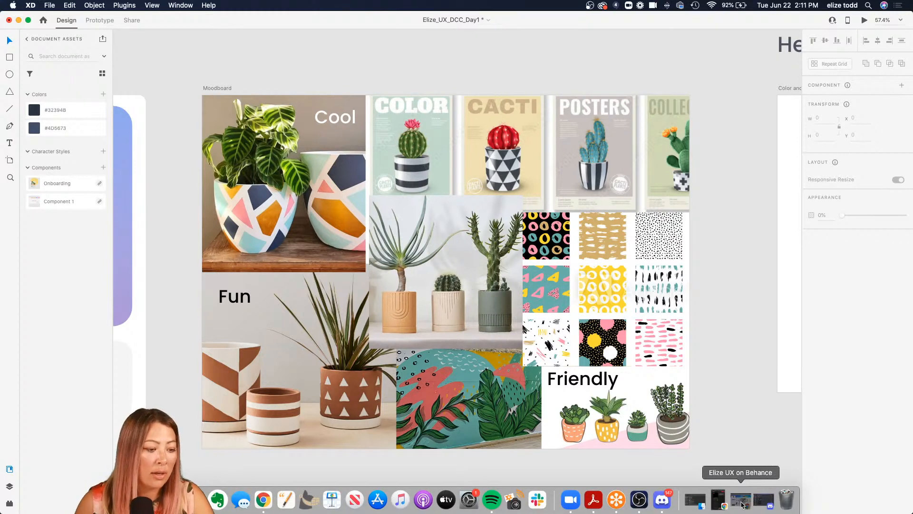
Step: Switch to Chrome and open the Plant Care App moodboard from the Behance profile's moodboards
{"action": "left_click", "coordinate": [742, 505]}
{"action": "mouse_move", "coordinate": [770, 504]}
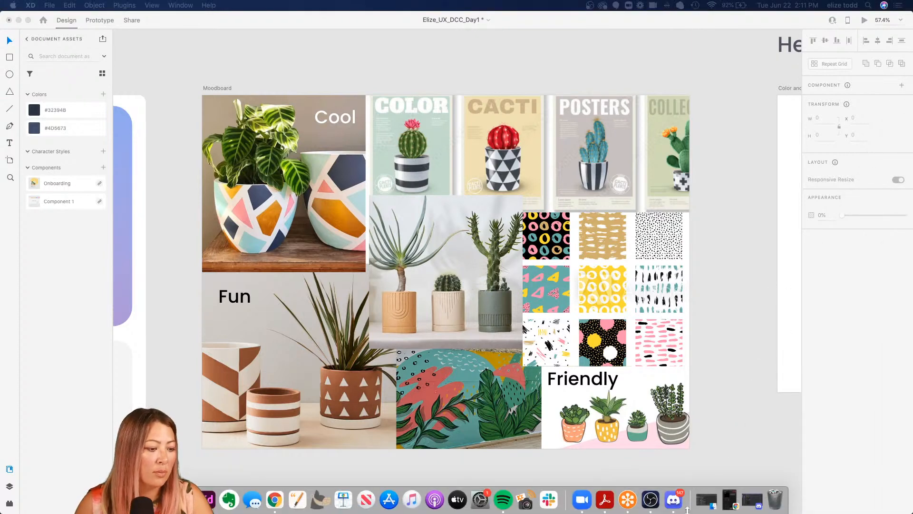
{"action": "left_click", "coordinate": [726, 502]}
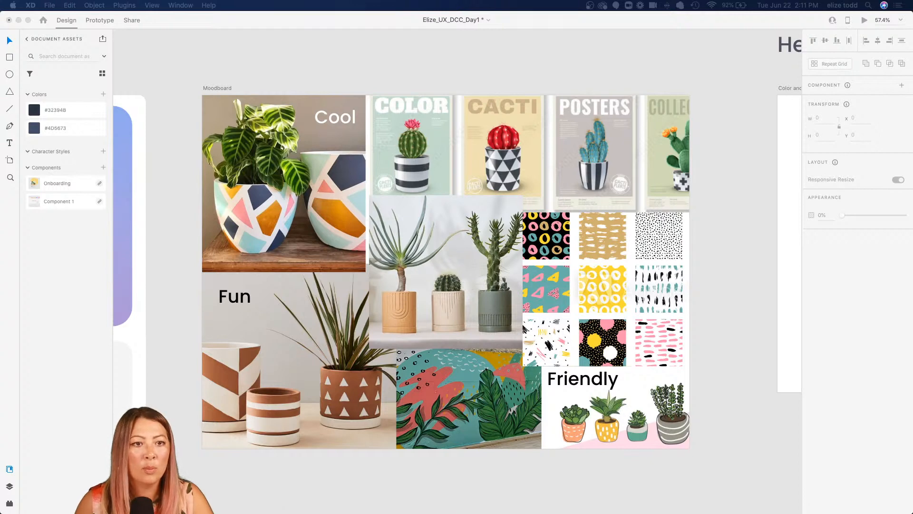
{"action": "left_click_drag", "start_coordinate": [912, 27], "coordinate": [201, 20]}
{"action": "left_click_drag", "start_coordinate": [839, 13], "coordinate": [912, 13]}
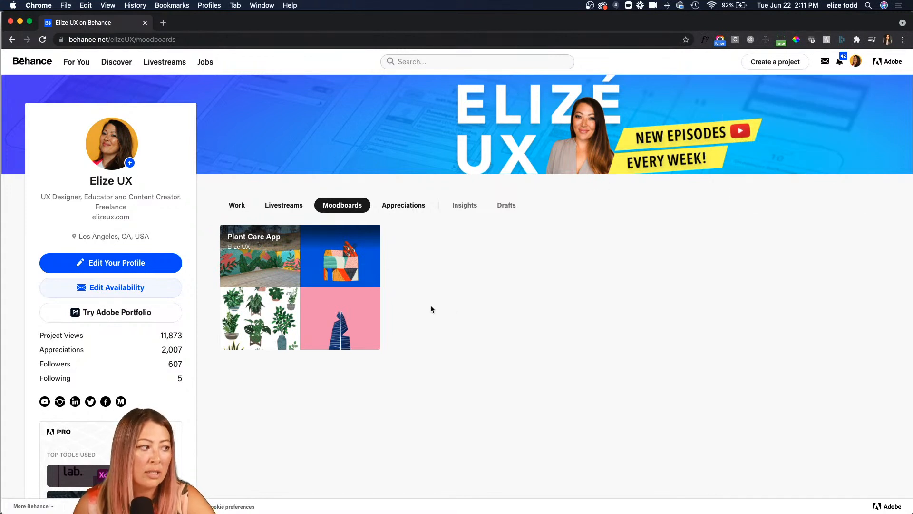
{"action": "left_click", "coordinate": [315, 309]}
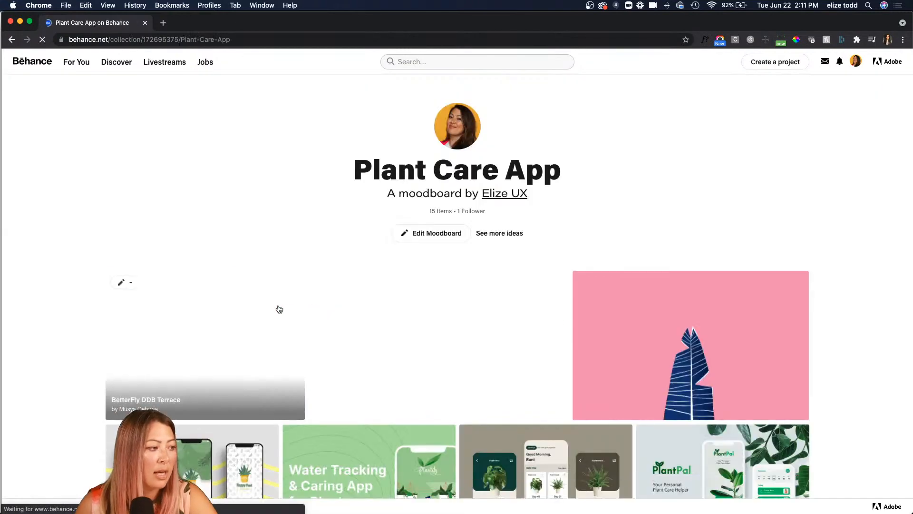
Step: Browse the illustrations and plant-care app projects collected in the Plant Care App moodboard
{"action": "scroll", "coordinate": [179, 222], "scroll_direction": "down", "scroll_amount": 1}
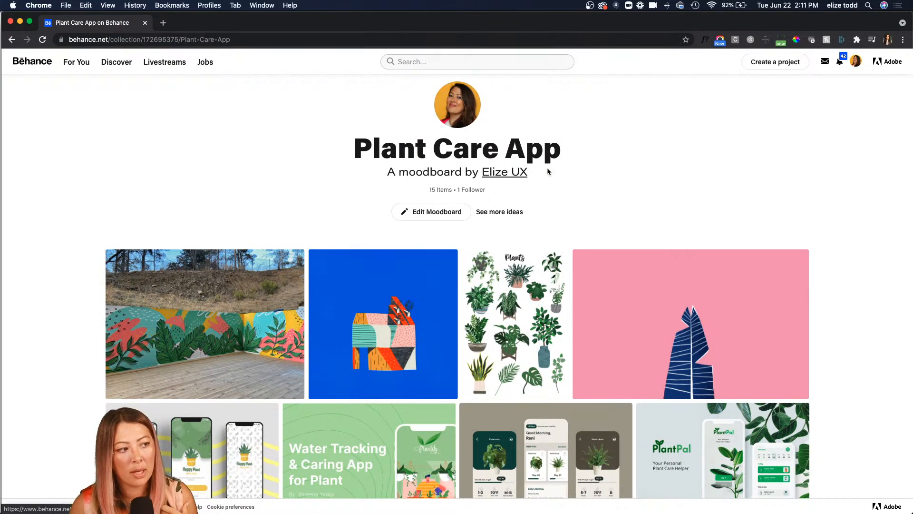
{"action": "scroll", "coordinate": [582, 169], "scroll_direction": "down", "scroll_amount": 3}
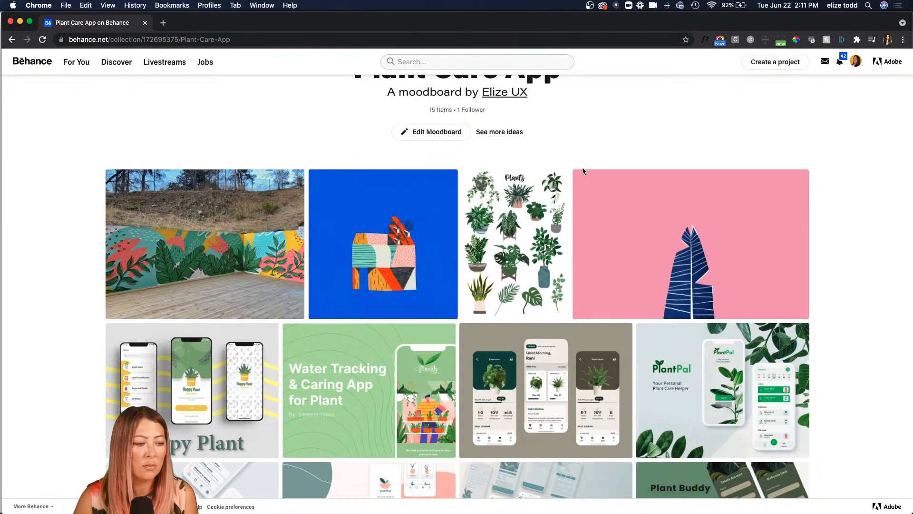
{"action": "scroll", "coordinate": [583, 170], "scroll_direction": "down", "scroll_amount": 5}
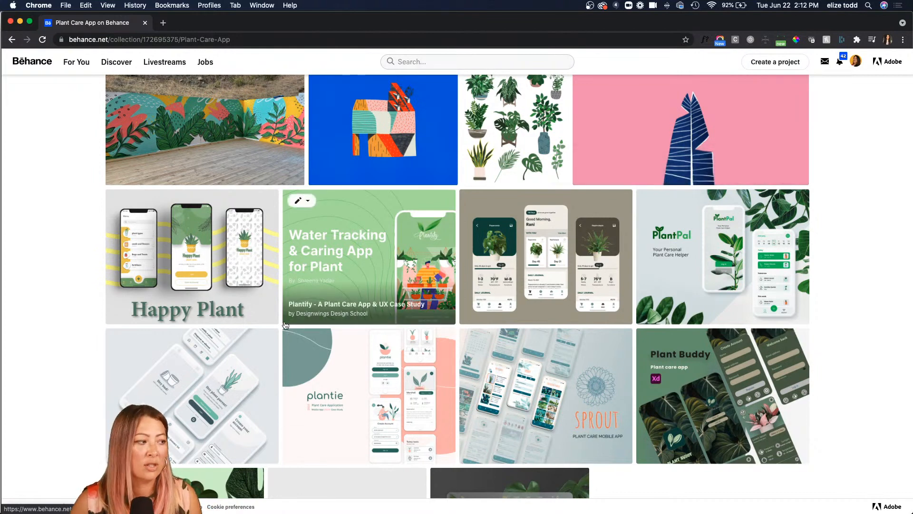
{"action": "scroll", "coordinate": [285, 324], "scroll_direction": "down", "scroll_amount": 3}
{"action": "scroll", "coordinate": [285, 324], "scroll_direction": "up", "scroll_amount": 4}
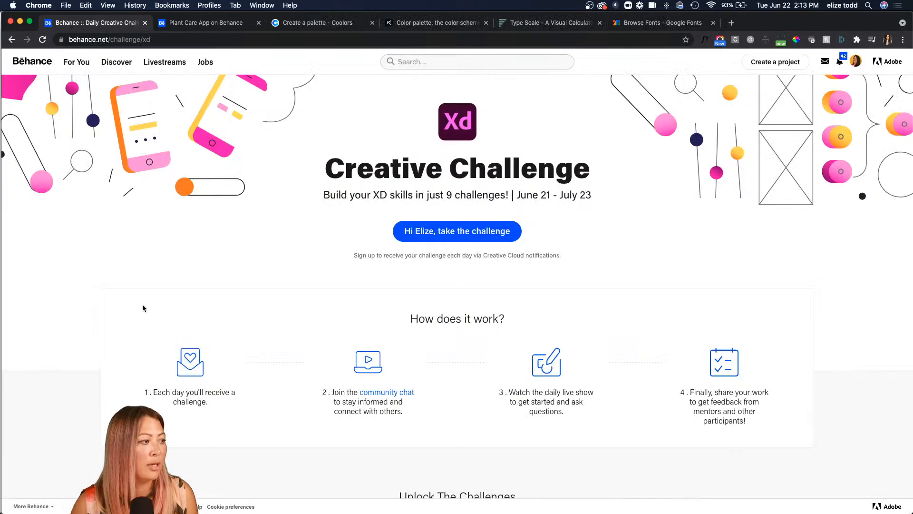
Step: Switch back to Adobe XD and view the Moodboard artboard as a whole
{"action": "mouse_move", "coordinate": [266, 504]}
{"action": "left_click", "coordinate": [184, 499]}
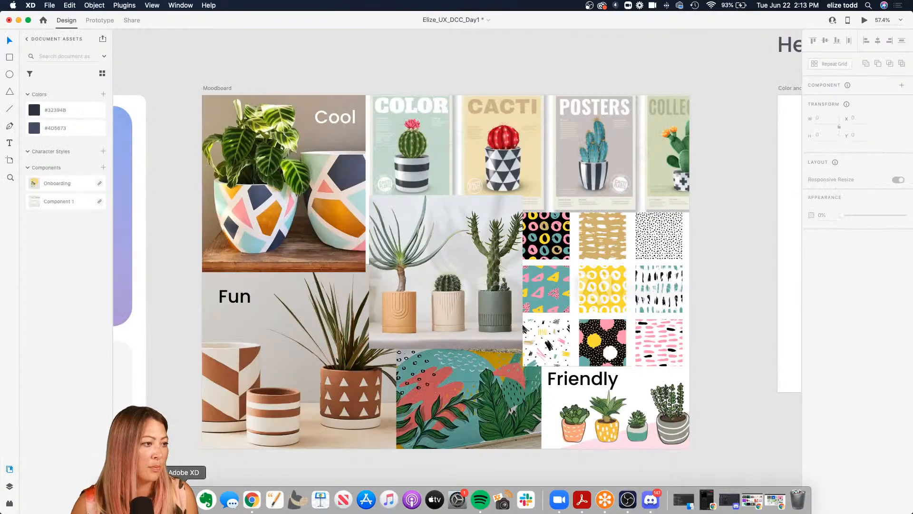
{"action": "scroll", "coordinate": [736, 240], "scroll_direction": "up", "scroll_amount": 3}
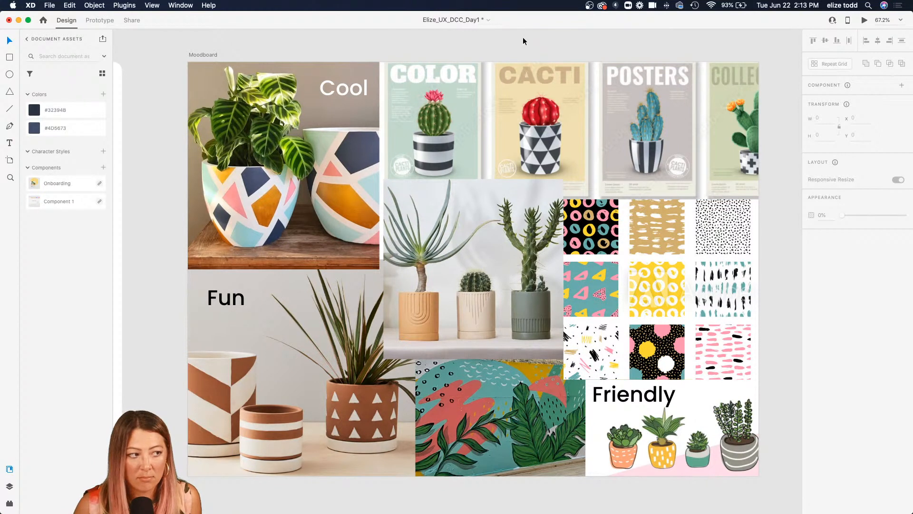
{"action": "scroll", "coordinate": [523, 37], "scroll_direction": "down", "scroll_amount": 5}
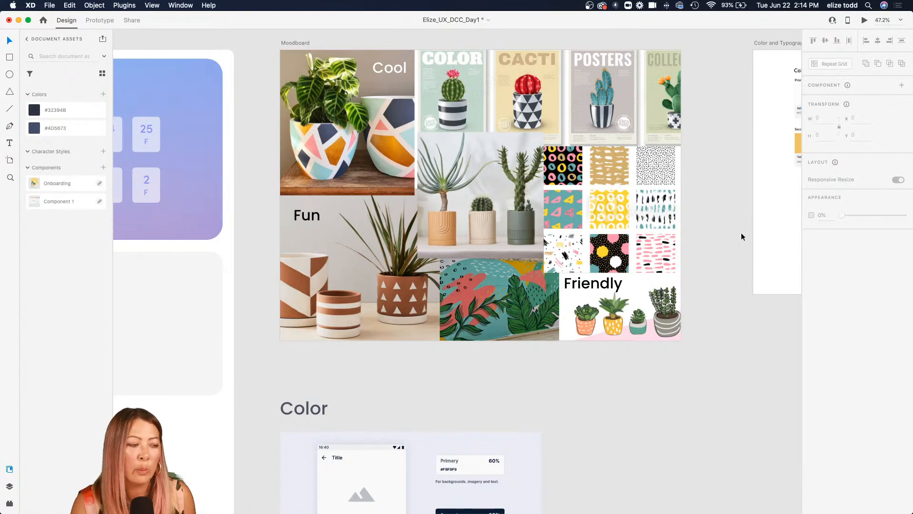
Step: Inspect the painted and terracotta pot photos and the pattern swatch group on the Moodboard artboard
{"action": "left_click", "coordinate": [392, 125]}
{"action": "scroll", "coordinate": [344, 112], "scroll_direction": "up", "scroll_amount": 3}
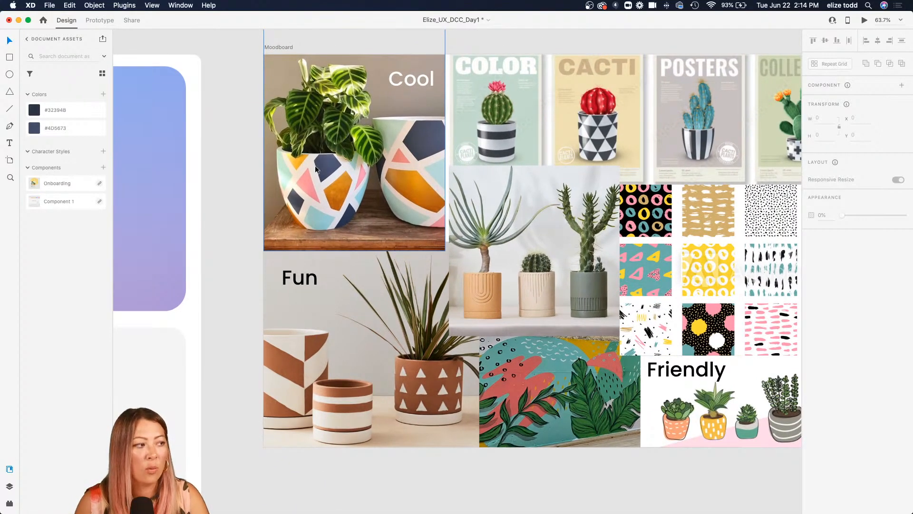
{"action": "scroll", "coordinate": [355, 162], "scroll_direction": "right", "scroll_amount": 3}
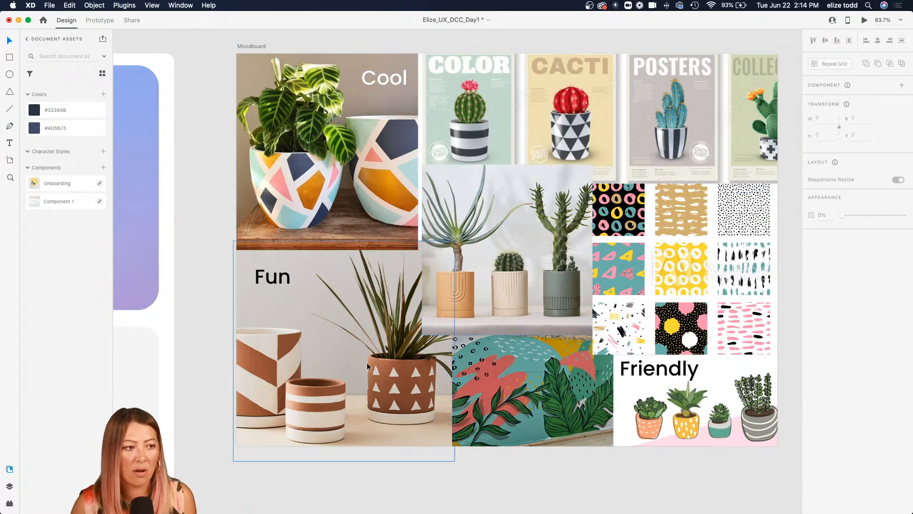
{"action": "left_click", "coordinate": [744, 238]}
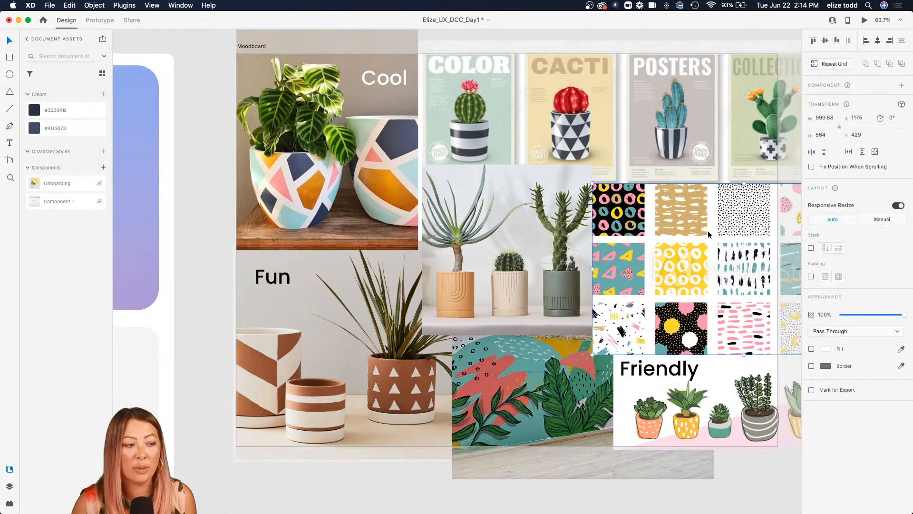
{"action": "scroll", "coordinate": [665, 233], "scroll_direction": "right", "scroll_amount": 3}
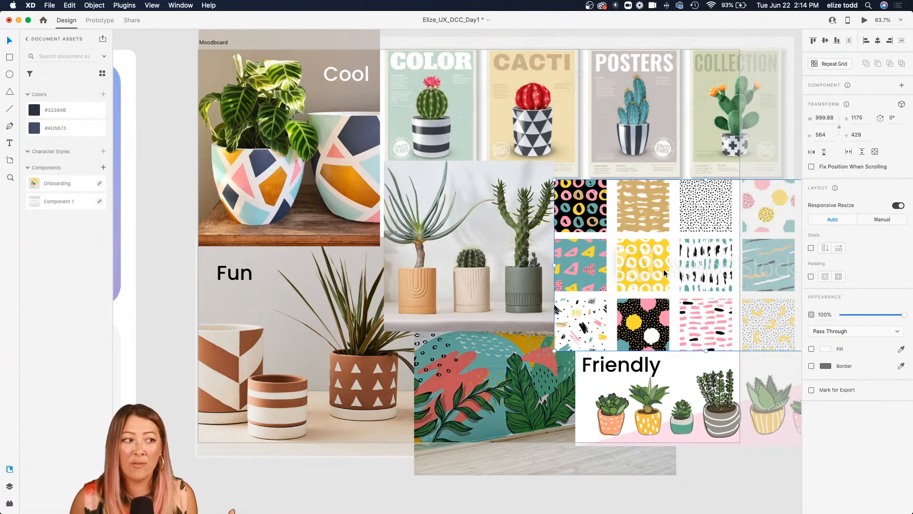
Step: Clear the pattern swatch selection and view the whole Moodboard artboard, selecting and deselecting the artboard
{"action": "left_click", "coordinate": [165, 164]}
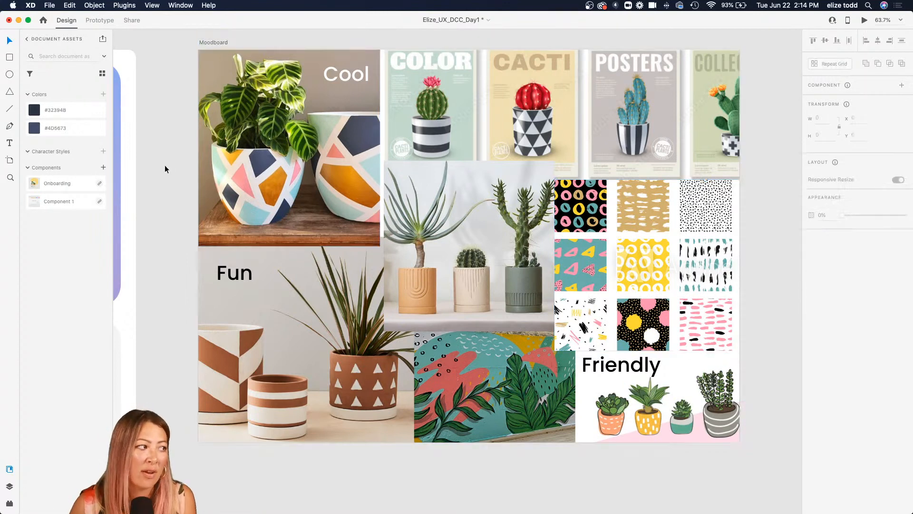
{"action": "scroll", "coordinate": [364, 167], "scroll_direction": "down", "scroll_amount": 3}
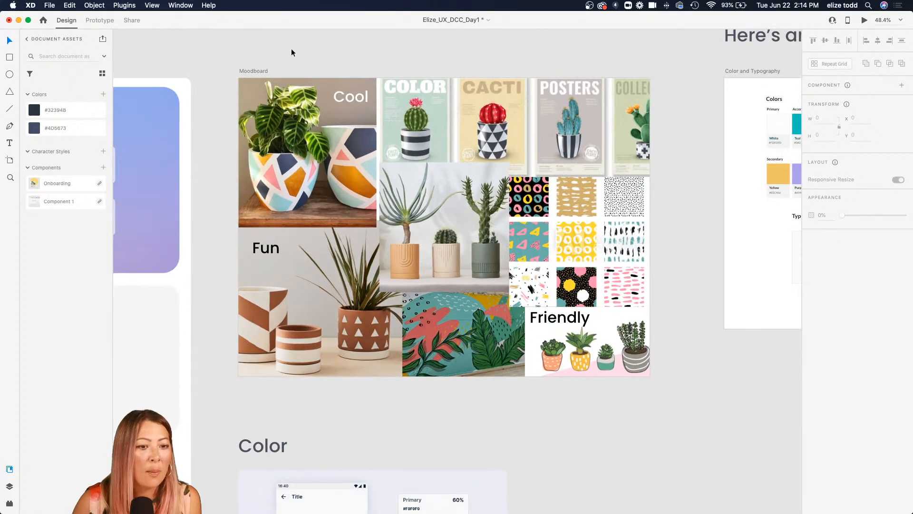
{"action": "left_click", "coordinate": [256, 70]}
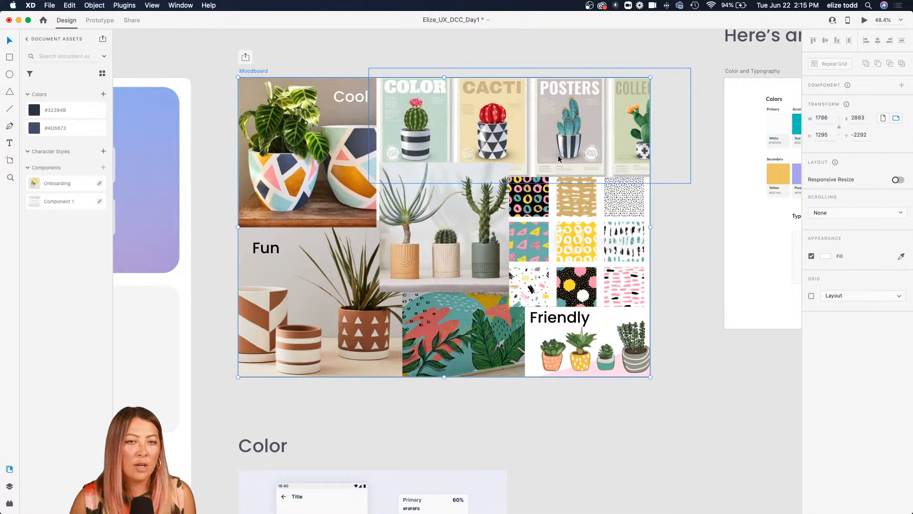
{"action": "left_click", "coordinate": [685, 219]}
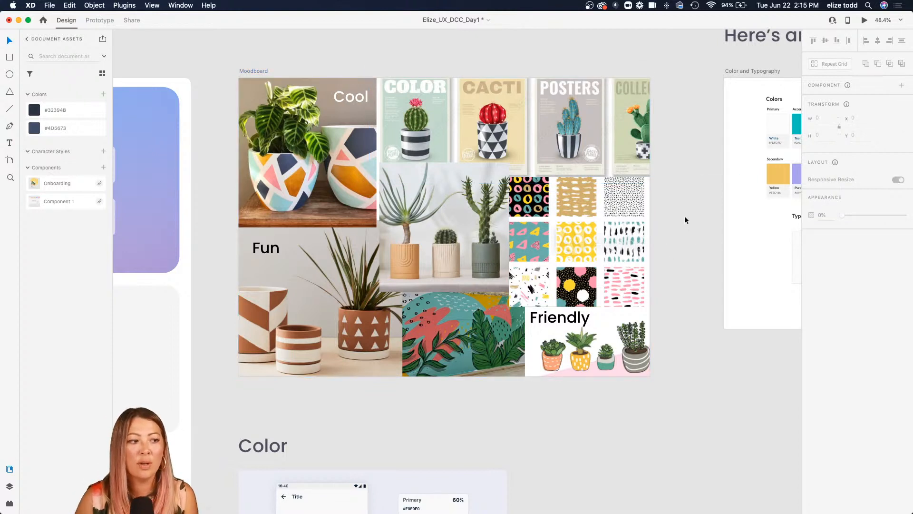
Step: Try the fill colour eyedropper with the cactus posters image selected on the Moodboard artboard
{"action": "left_click", "coordinate": [533, 152]}
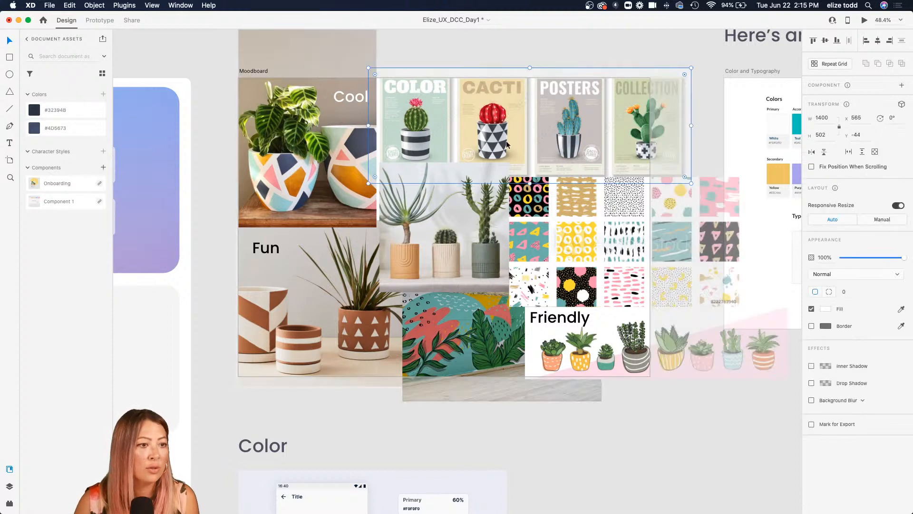
{"action": "left_click", "coordinate": [826, 310]}
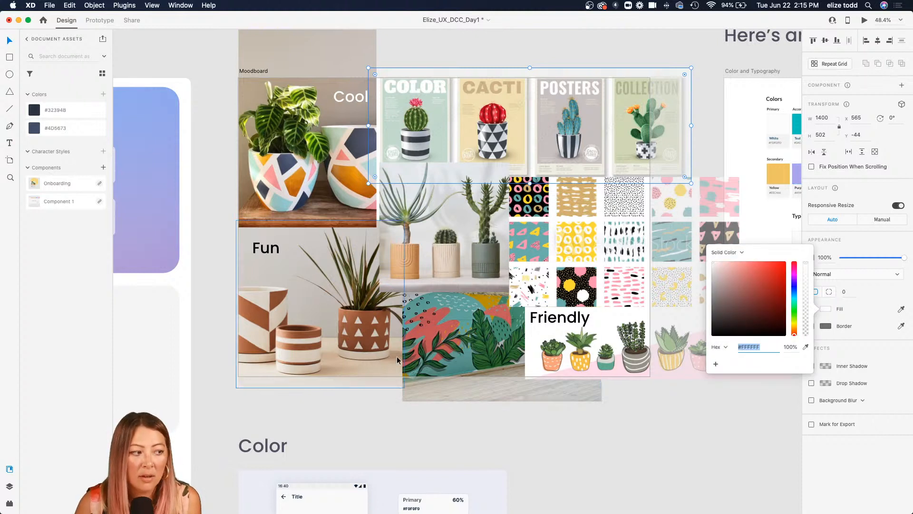
{"action": "left_click", "coordinate": [806, 348]}
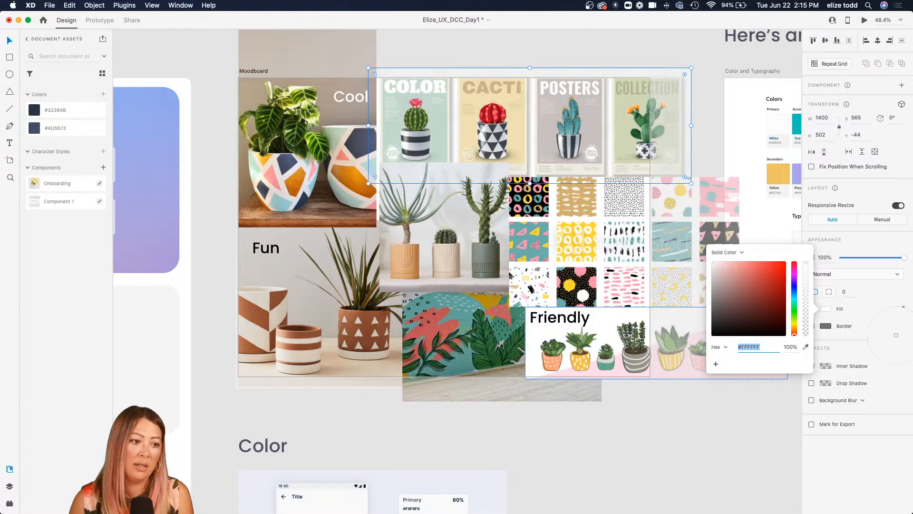
{"action": "left_click", "coordinate": [883, 334]}
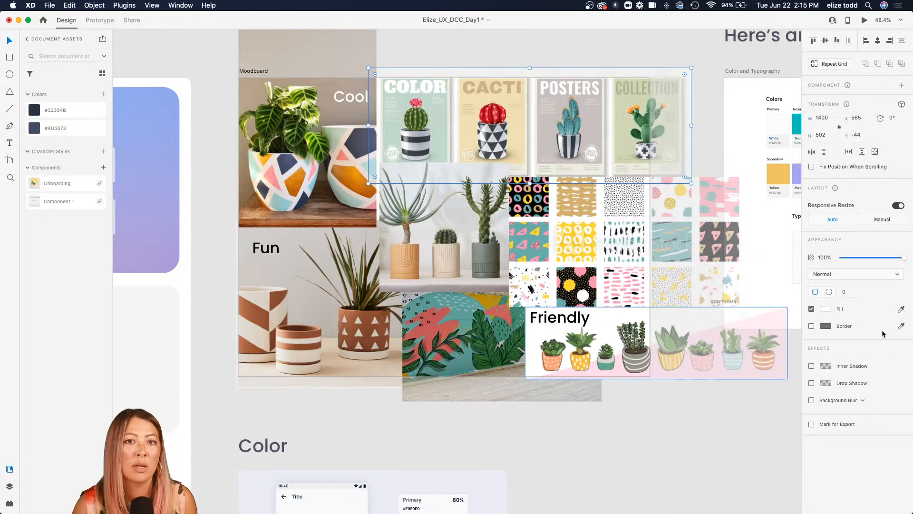
Step: Examine the colours of the painted geometric pots photo on the Moodboard artboard up close
{"action": "left_click", "coordinate": [221, 173]}
{"action": "scroll", "coordinate": [222, 174], "scroll_direction": "up", "scroll_amount": 10}
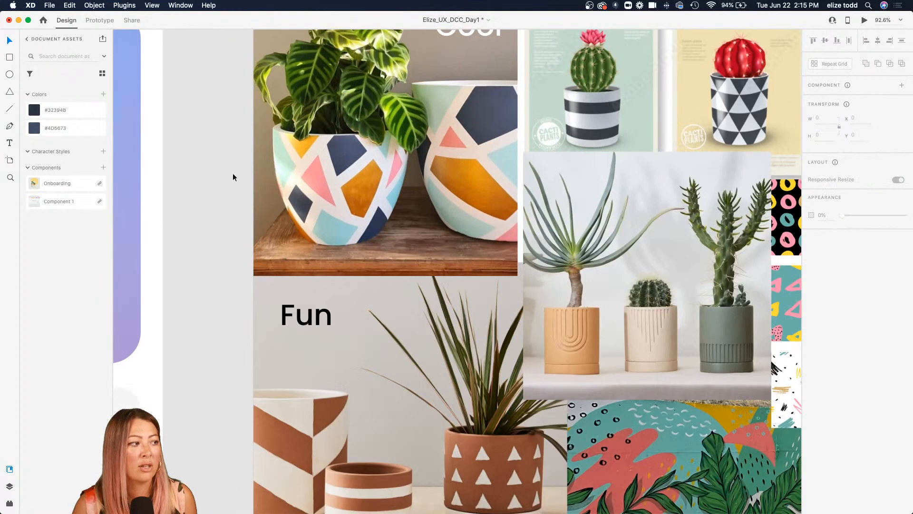
{"action": "scroll", "coordinate": [300, 170], "scroll_direction": "up", "scroll_amount": 3}
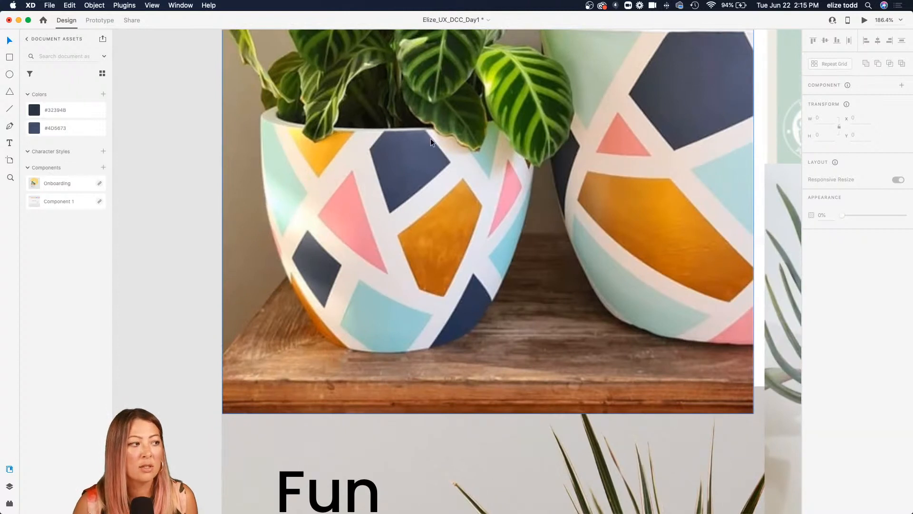
{"action": "scroll", "coordinate": [421, 134], "scroll_direction": "down", "scroll_amount": 2}
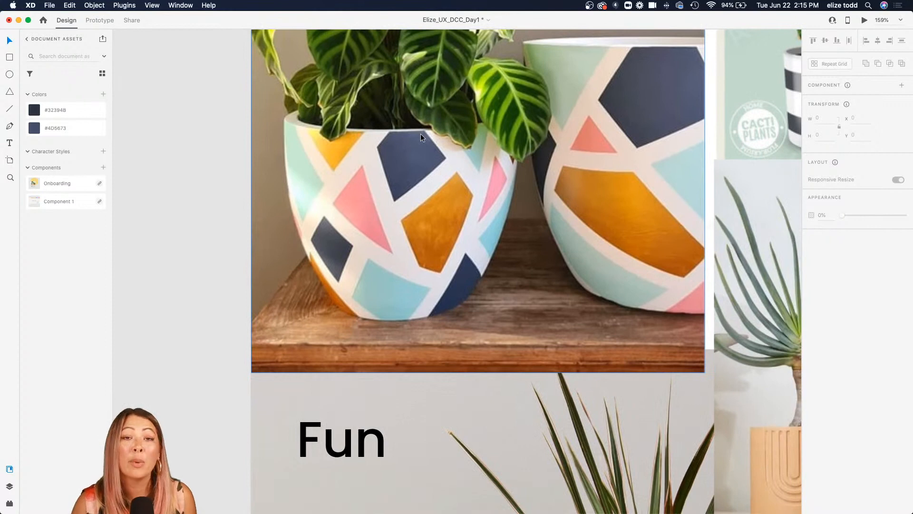
{"action": "scroll", "coordinate": [421, 133], "scroll_direction": "down", "scroll_amount": 5}
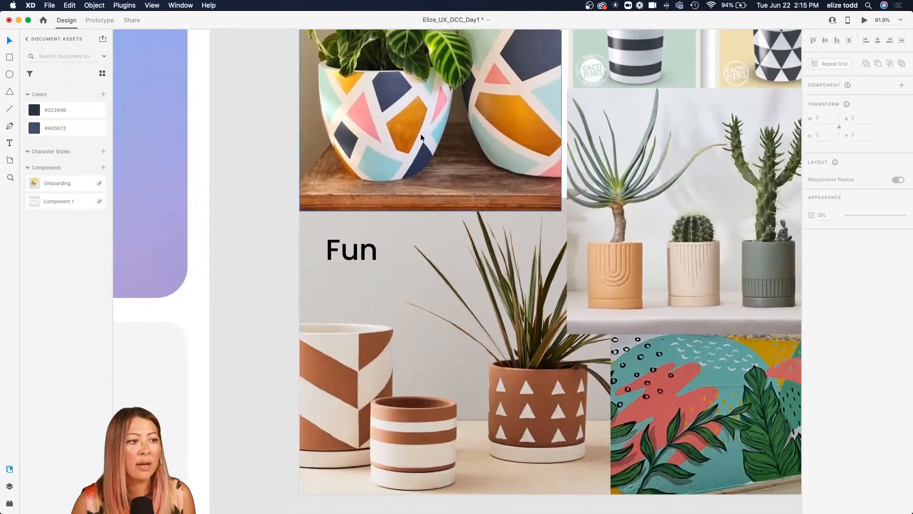
Step: Examine the Color section's 60/30/10 palette example and select the source article link beneath it
{"action": "scroll", "coordinate": [420, 134], "scroll_direction": "down", "scroll_amount": 5}
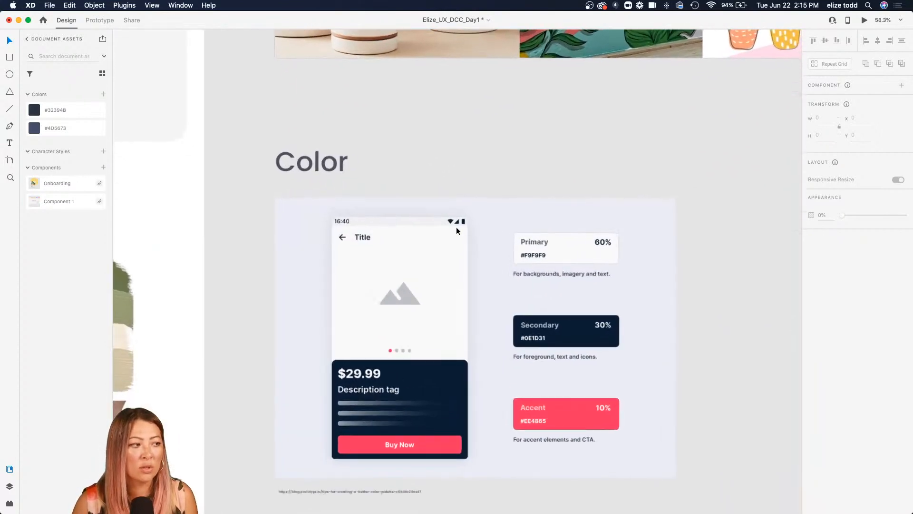
{"action": "scroll", "coordinate": [456, 227], "scroll_direction": "up", "scroll_amount": 2}
{"action": "scroll", "coordinate": [304, 423], "scroll_direction": "up", "scroll_amount": 2}
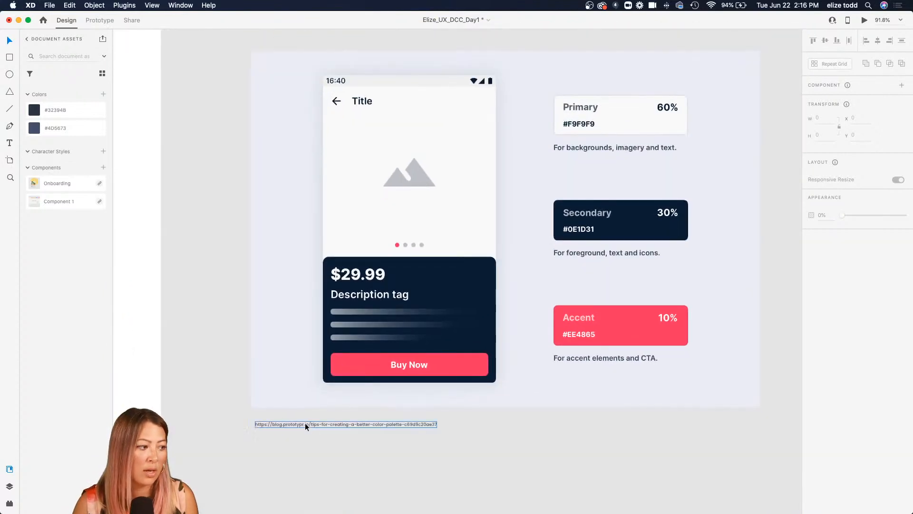
{"action": "scroll", "coordinate": [305, 423], "scroll_direction": "up", "scroll_amount": 1}
{"action": "scroll", "coordinate": [305, 424], "scroll_direction": "right", "scroll_amount": 1}
{"action": "scroll", "coordinate": [305, 427], "scroll_direction": "down", "scroll_amount": 1}
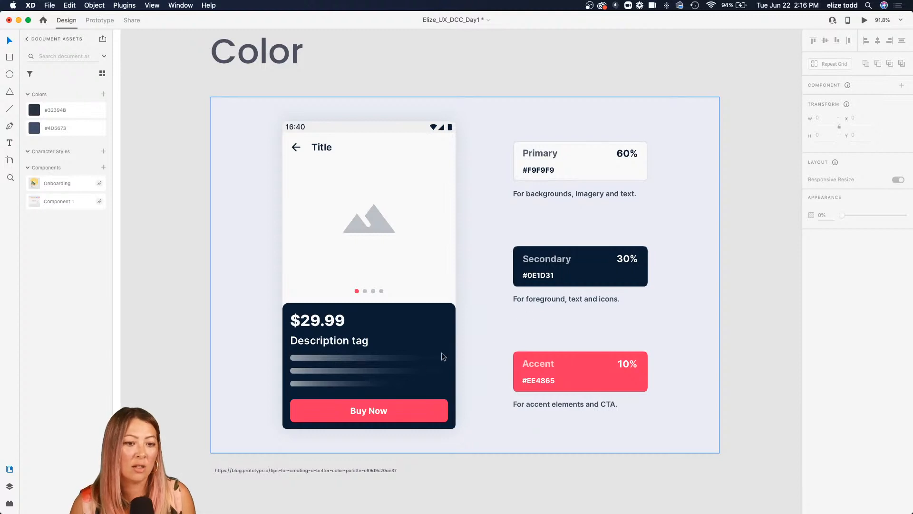
{"action": "double_click", "coordinate": [296, 468]}
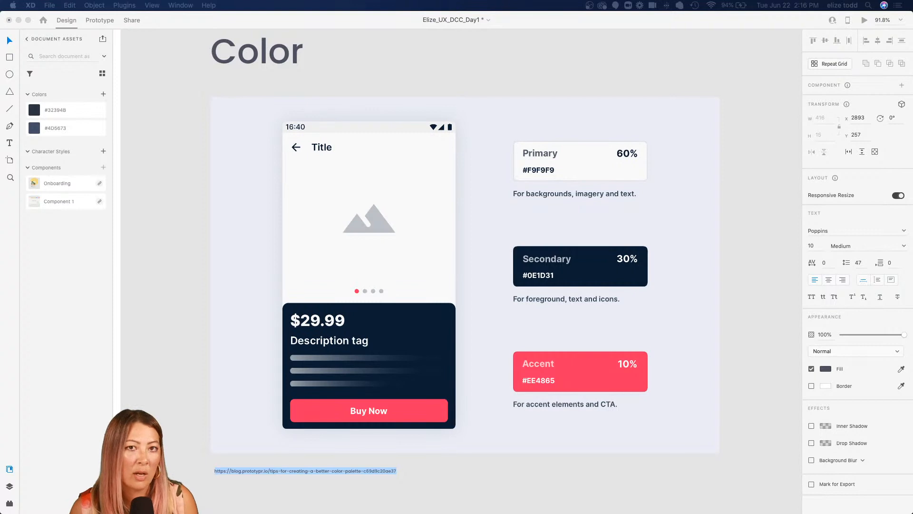
{"action": "left_click", "coordinate": [745, 407]}
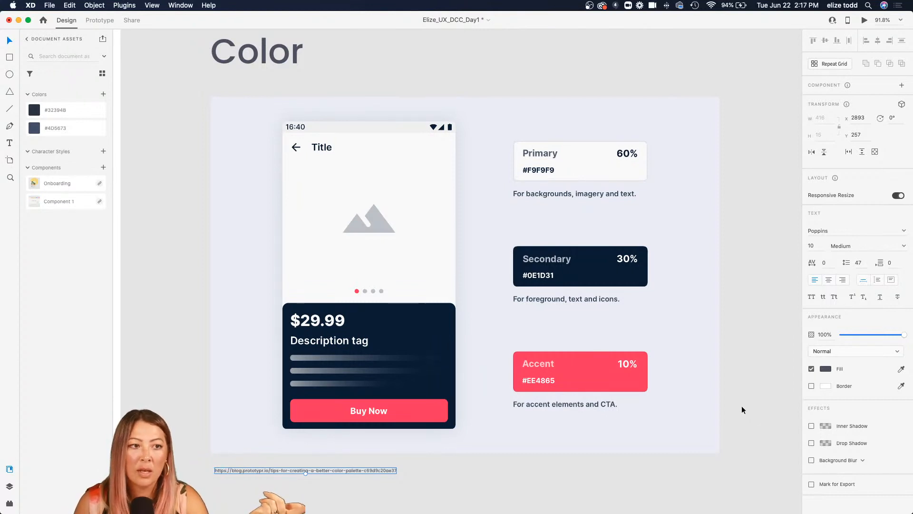
Step: Switch to Chrome, put aside the Plant Care App window and open the Coolors palette generator in the other window
{"action": "mouse_move", "coordinate": [771, 503]}
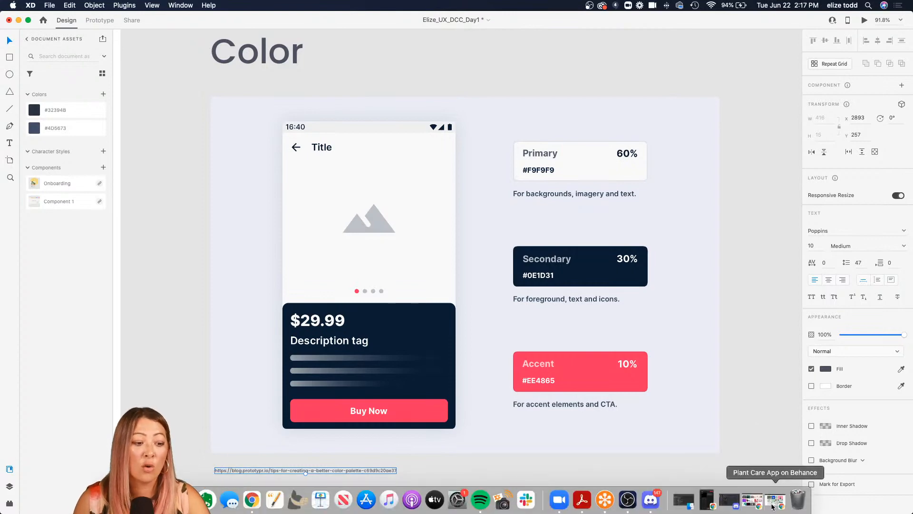
{"action": "left_click", "coordinate": [763, 505]}
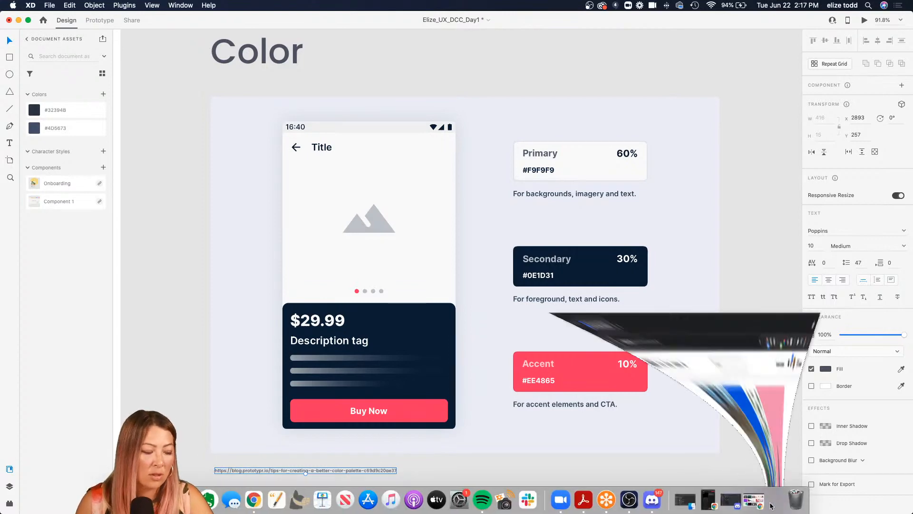
{"action": "left_click", "coordinate": [769, 505]}
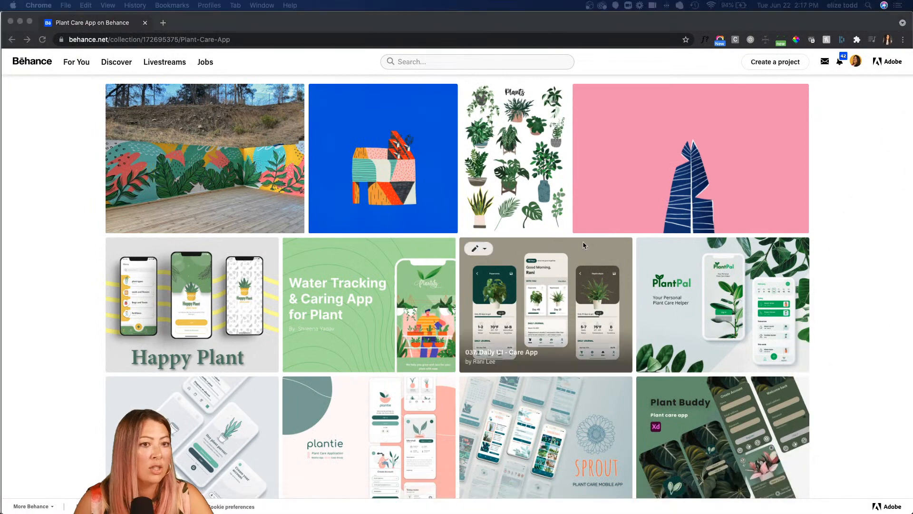
{"action": "left_click", "coordinate": [19, 22]}
{"action": "left_click", "coordinate": [19, 21]}
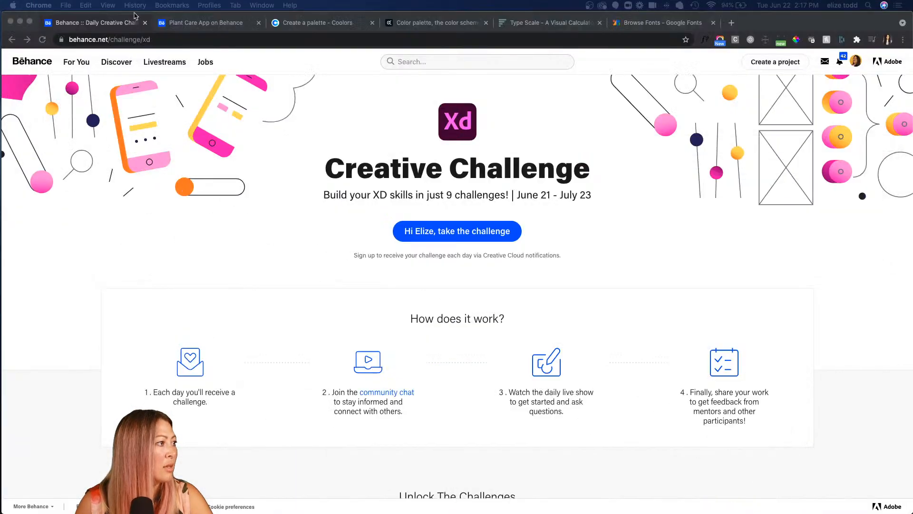
{"action": "left_click", "coordinate": [305, 23]}
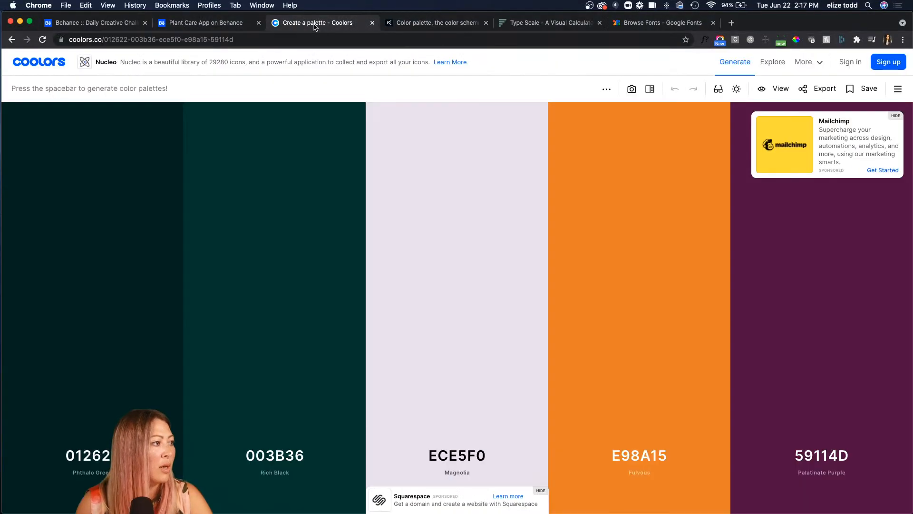
Step: Highlight the coolors.co domain in the page address
{"action": "left_click", "coordinate": [101, 40]}
{"action": "left_click", "coordinate": [101, 40]}
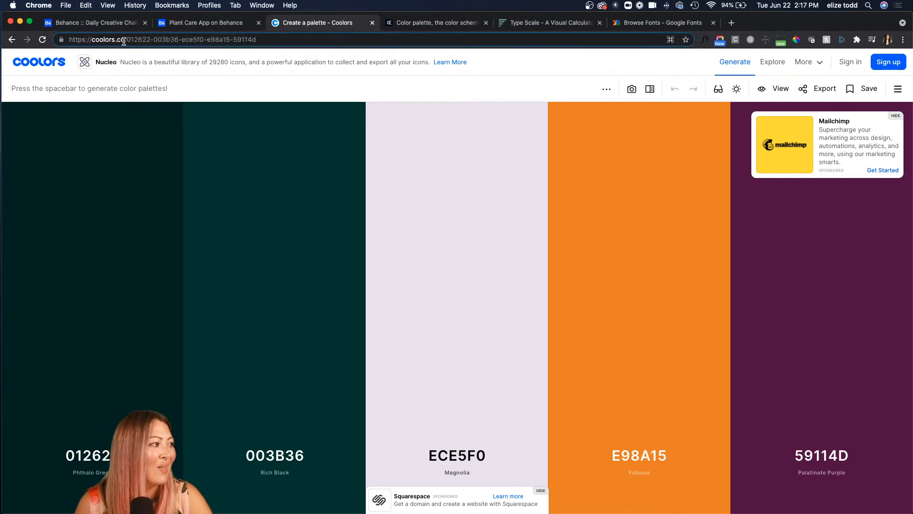
{"action": "left_click_drag", "start_coordinate": [125, 39], "coordinate": [91, 40]}
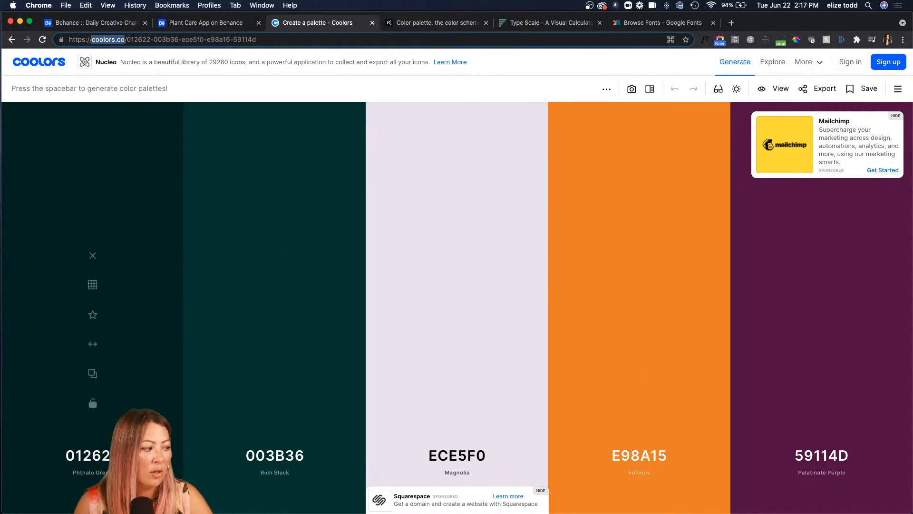
Step: Lock the first palette colour, 012622, and generate new palettes around it until EE6C4D comes second
{"action": "left_click", "coordinate": [92, 403]}
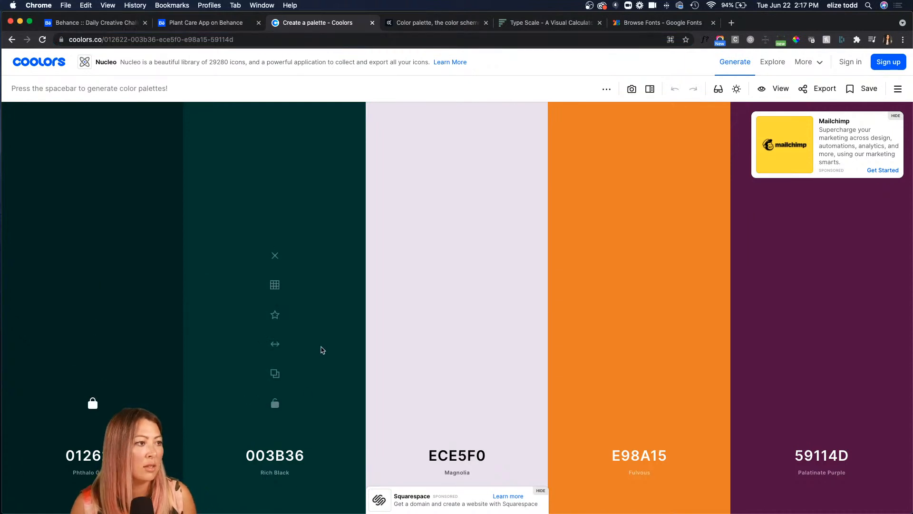
{"action": "key", "text": "space"}
{"action": "key", "text": "space"}
{"action": "key", "text": "space"}
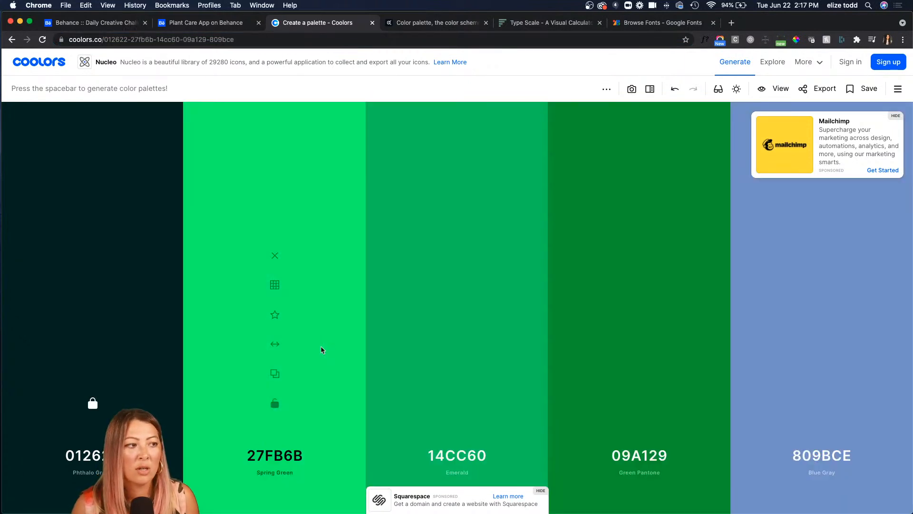
{"action": "key", "text": "space"}
{"action": "key", "text": "space"}
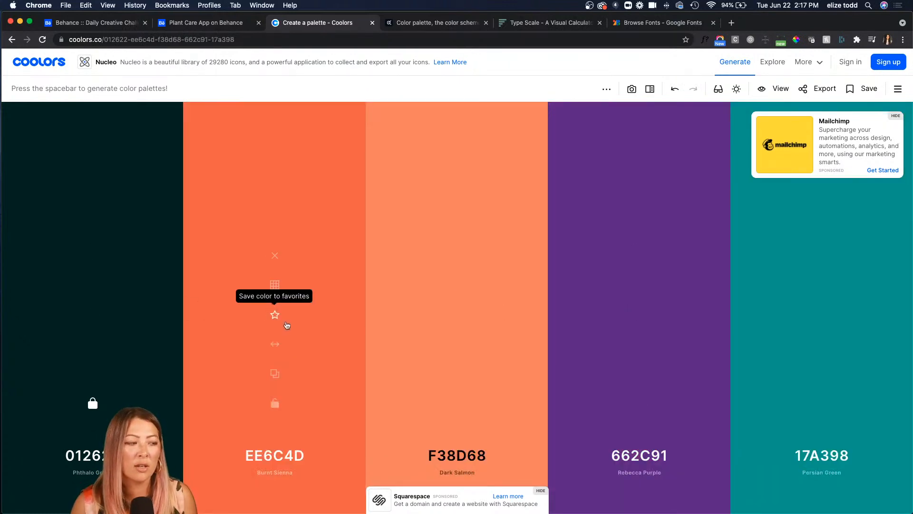
Step: Lock the EE6C4D colour as well and regenerate the remaining three palette colours
{"action": "left_click", "coordinate": [275, 402]}
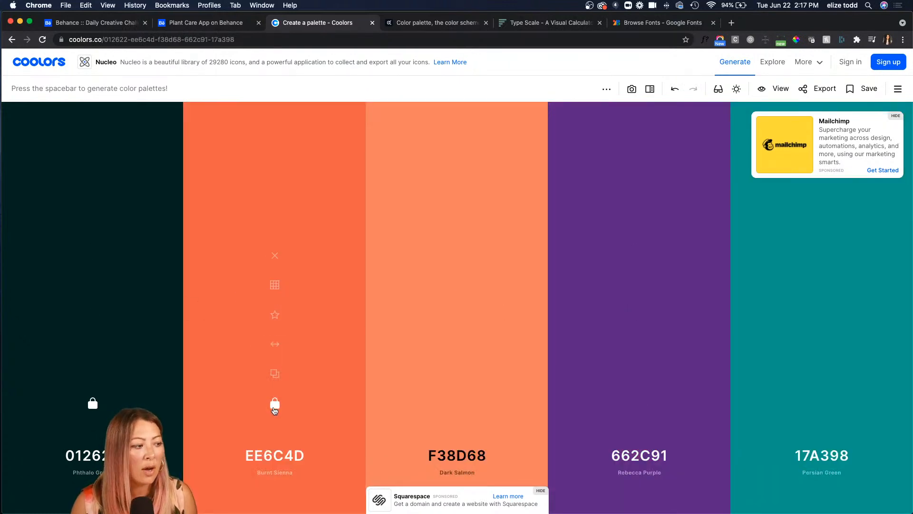
{"action": "key", "text": "space"}
{"action": "key", "text": "space"}
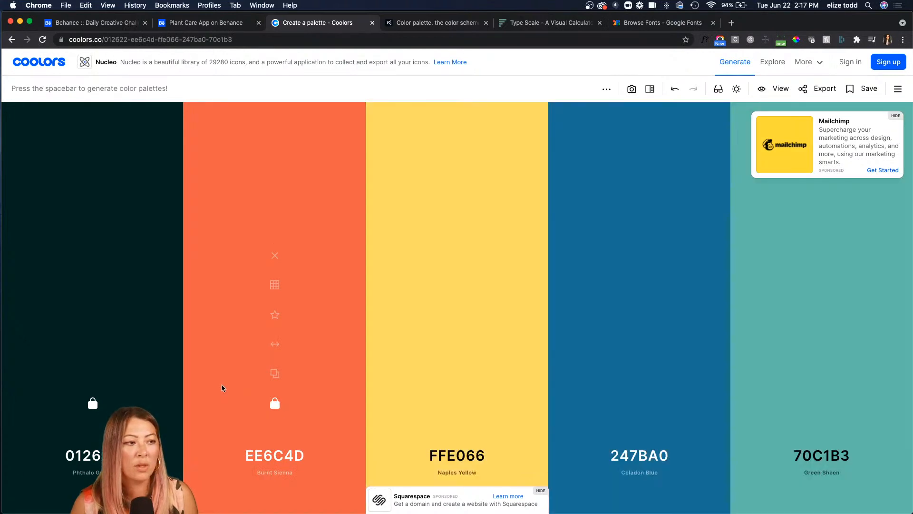
Step: Open the Adobe Color Explore page and search its palettes for "plants"
{"action": "left_click", "coordinate": [413, 22]}
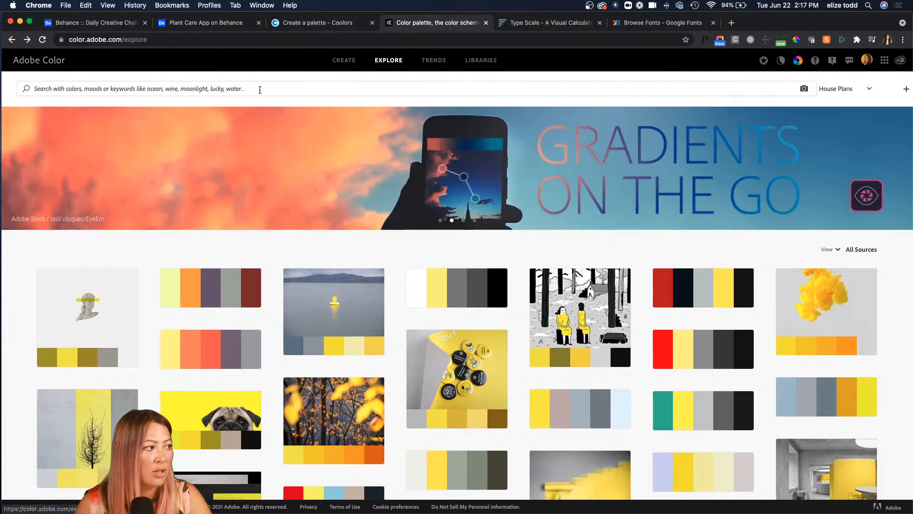
{"action": "left_click", "coordinate": [262, 85]}
{"action": "type", "text": "plants"}
{"action": "key", "text": "Return"}
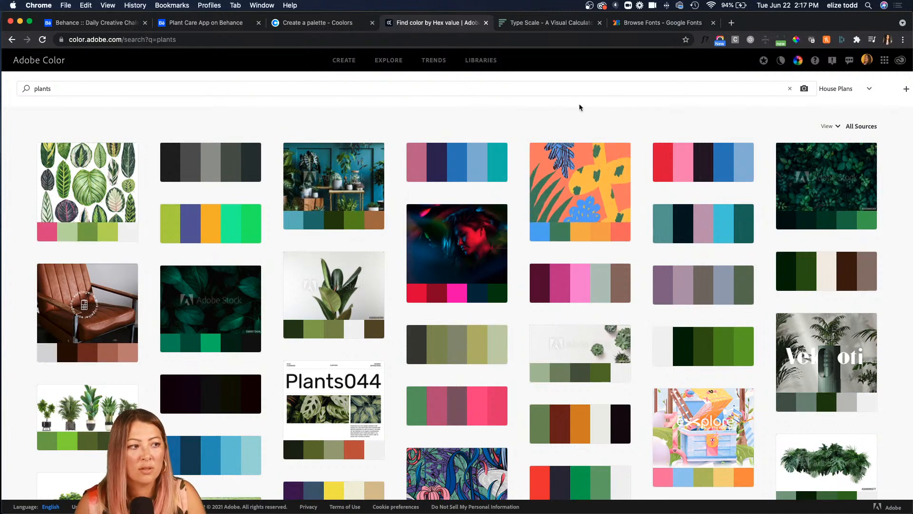
Step: Examine the pink, navy, blue and teal palette among the plants results and its available actions up close
{"action": "mouse_move", "coordinate": [582, 190]}
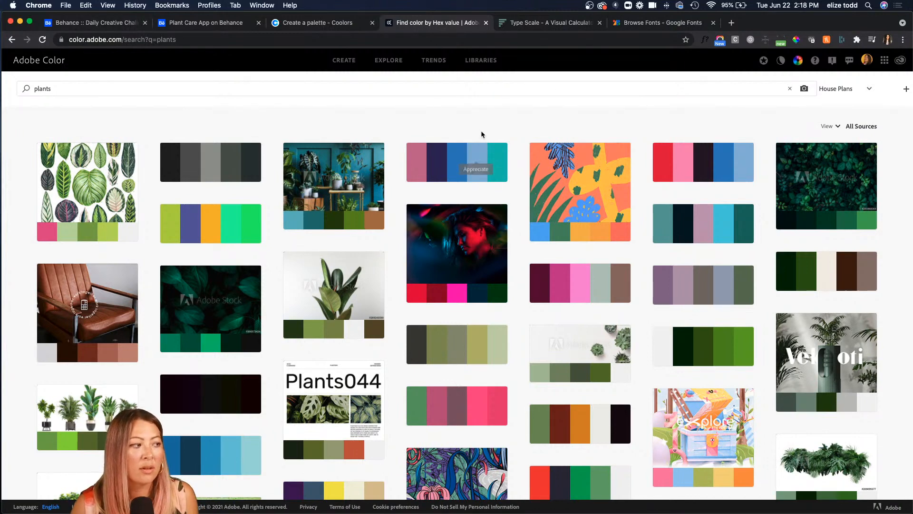
{"action": "mouse_move", "coordinate": [472, 182]}
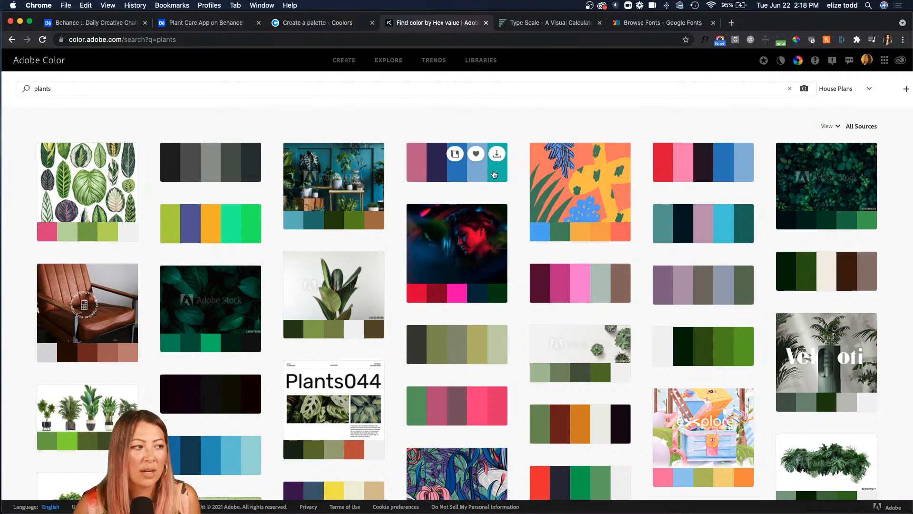
{"action": "scroll", "coordinate": [494, 174], "scroll_direction": "up", "scroll_amount": 5}
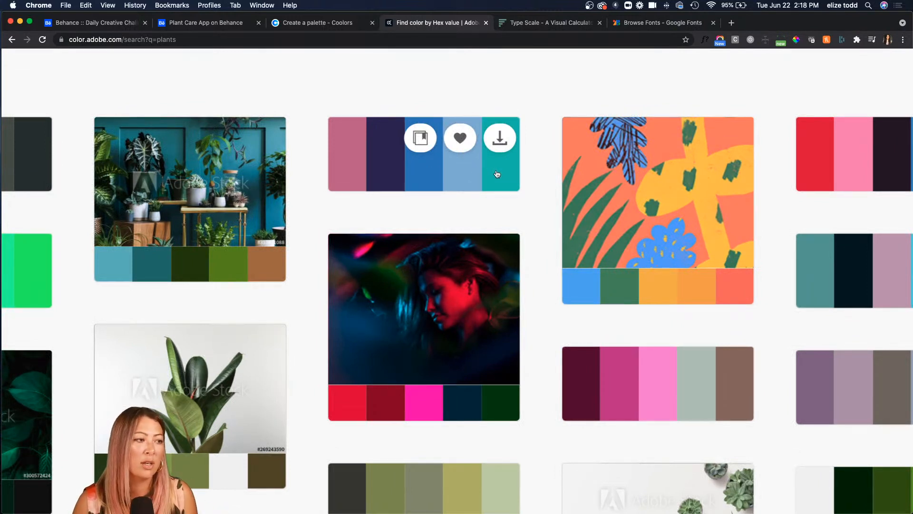
{"action": "scroll", "coordinate": [412, 174], "scroll_direction": "down", "scroll_amount": 5}
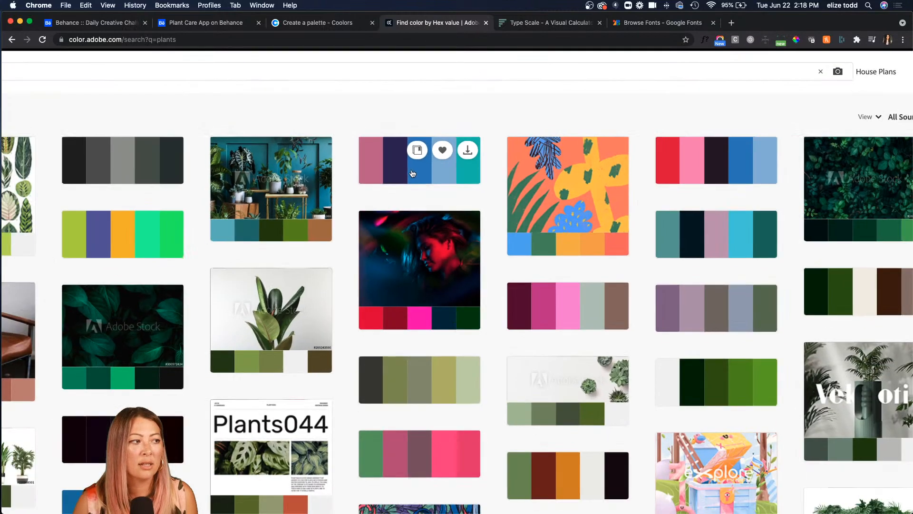
Step: Minimise the browser window showing the palettes and switch to the challenge document in Adobe XD
{"action": "scroll", "coordinate": [474, 125], "scroll_direction": "down", "scroll_amount": 3}
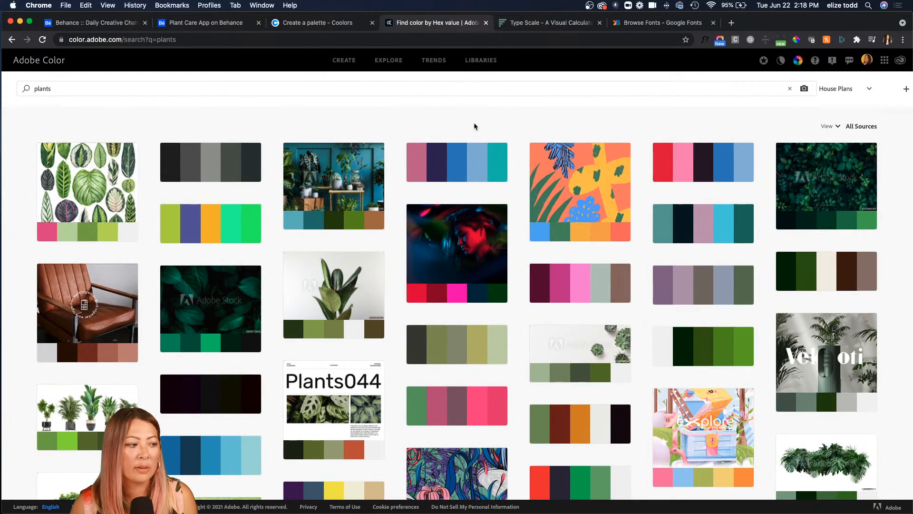
{"action": "left_click", "coordinate": [20, 22]}
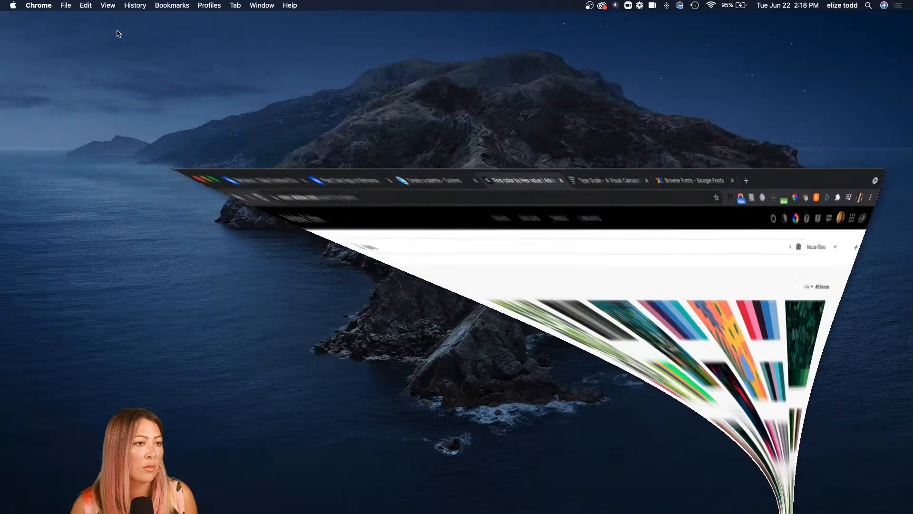
{"action": "mouse_move", "coordinate": [713, 508]}
{"action": "left_click", "coordinate": [760, 505]}
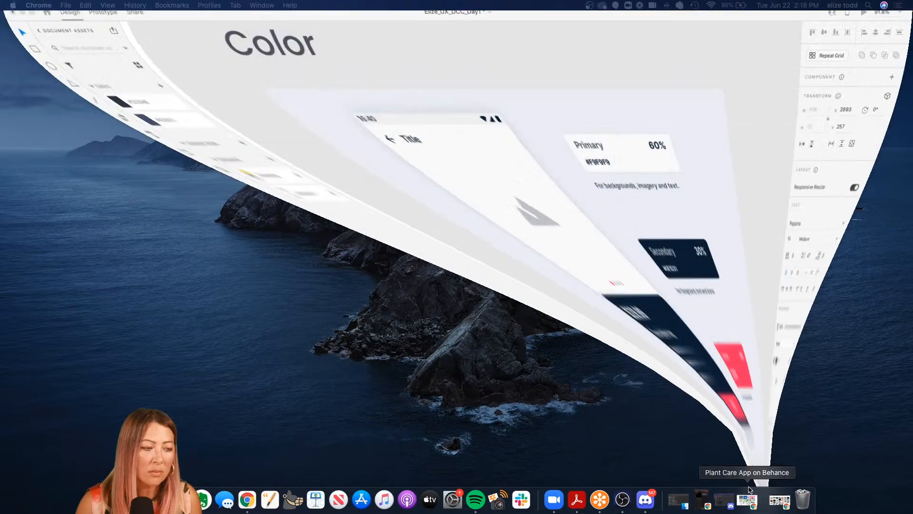
Step: Bring up the Color and Typography starter artboard beside the mood board and look over its colours and type styles
{"action": "scroll", "coordinate": [664, 223], "scroll_direction": "down", "scroll_amount": 3}
{"action": "scroll", "coordinate": [663, 224], "scroll_direction": "down", "scroll_amount": 3}
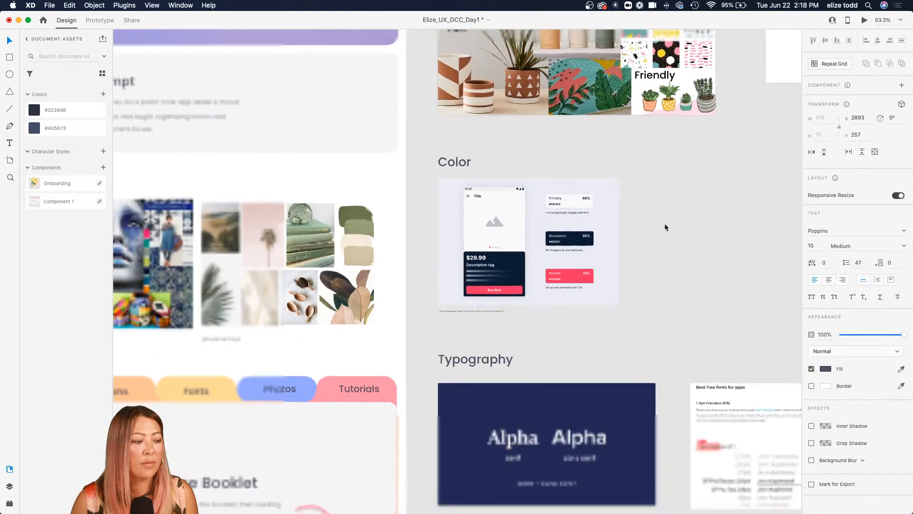
{"action": "scroll", "coordinate": [664, 223], "scroll_direction": "right", "scroll_amount": 8}
{"action": "scroll", "coordinate": [664, 224], "scroll_direction": "up", "scroll_amount": 7}
{"action": "scroll", "coordinate": [664, 223], "scroll_direction": "left", "scroll_amount": 2}
{"action": "scroll", "coordinate": [546, 311], "scroll_direction": "left", "scroll_amount": 2}
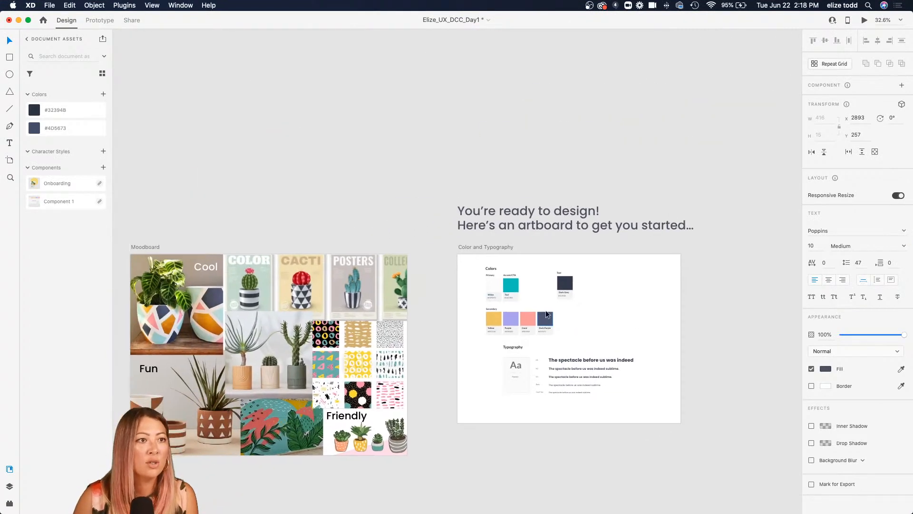
{"action": "scroll", "coordinate": [546, 312], "scroll_direction": "up", "scroll_amount": 5}
{"action": "scroll", "coordinate": [546, 311], "scroll_direction": "right", "scroll_amount": 2}
{"action": "scroll", "coordinate": [546, 311], "scroll_direction": "down", "scroll_amount": 1}
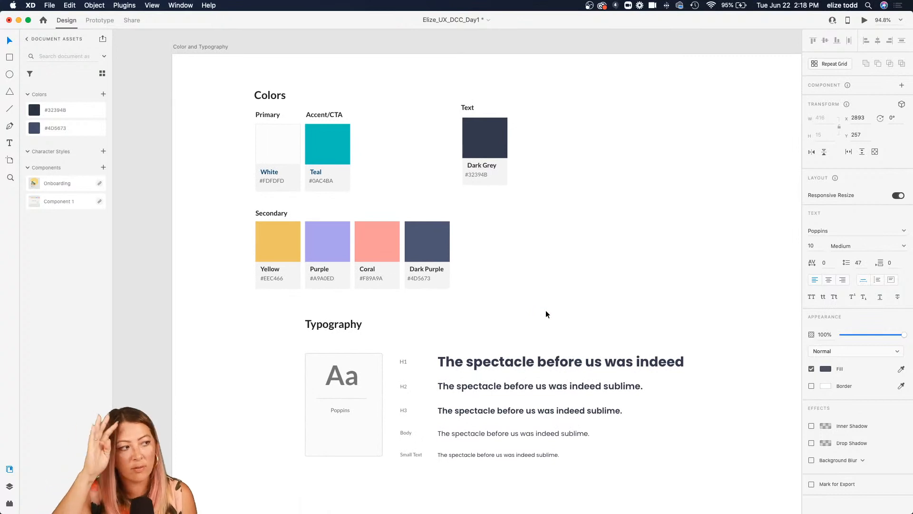
{"action": "scroll", "coordinate": [546, 312], "scroll_direction": "right", "scroll_amount": 2}
{"action": "scroll", "coordinate": [546, 312], "scroll_direction": "down", "scroll_amount": 1}
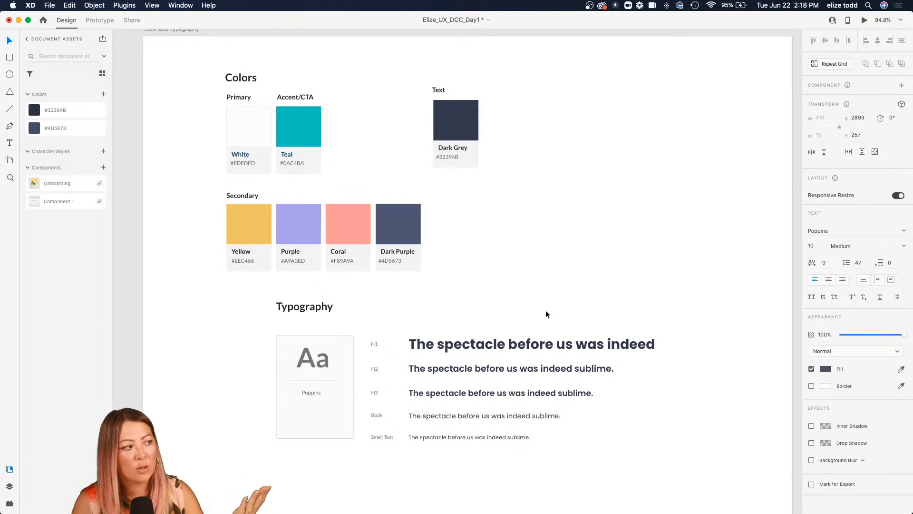
Step: Examine the Primary white swatch with its hex code and the Accent/CTA teal swatch up close
{"action": "scroll", "coordinate": [214, 94], "scroll_direction": "up", "scroll_amount": 5}
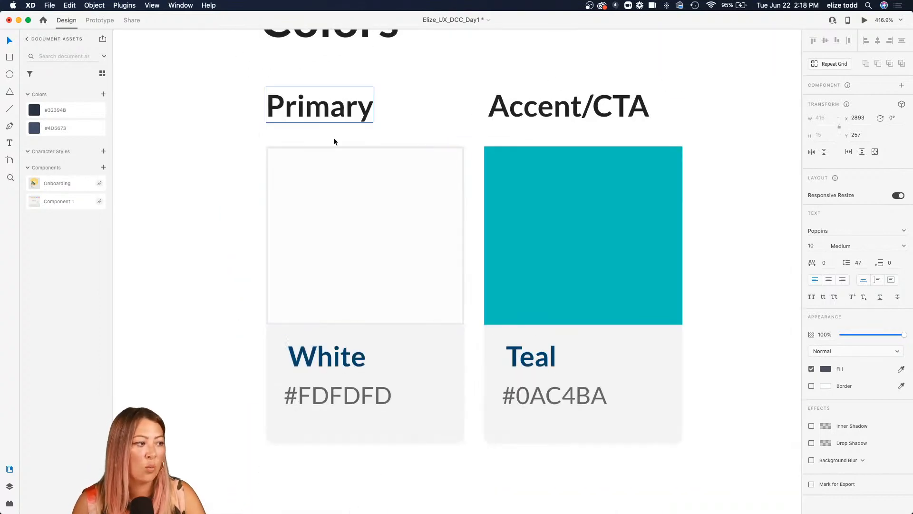
{"action": "left_click", "coordinate": [335, 399]}
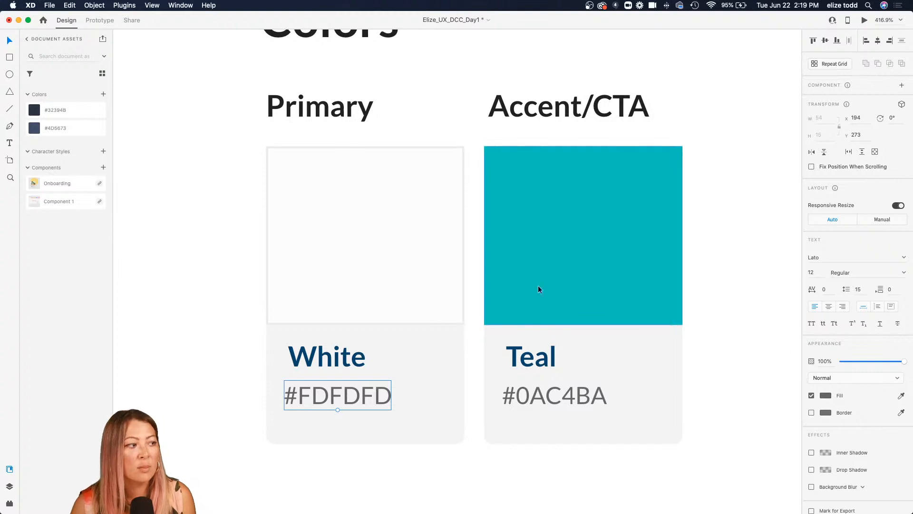
{"action": "left_click", "coordinate": [362, 293]}
{"action": "scroll", "coordinate": [361, 294], "scroll_direction": "down", "scroll_amount": 3}
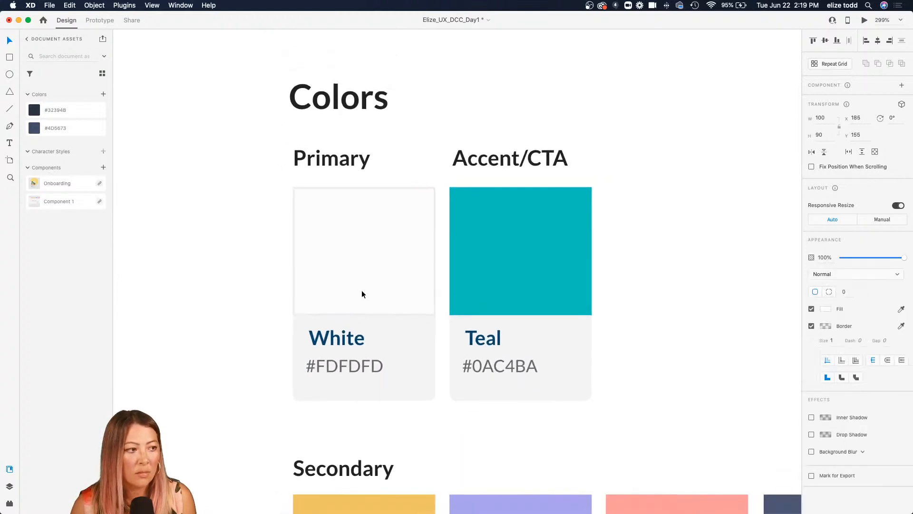
{"action": "scroll", "coordinate": [491, 288], "scroll_direction": "up", "scroll_amount": 3}
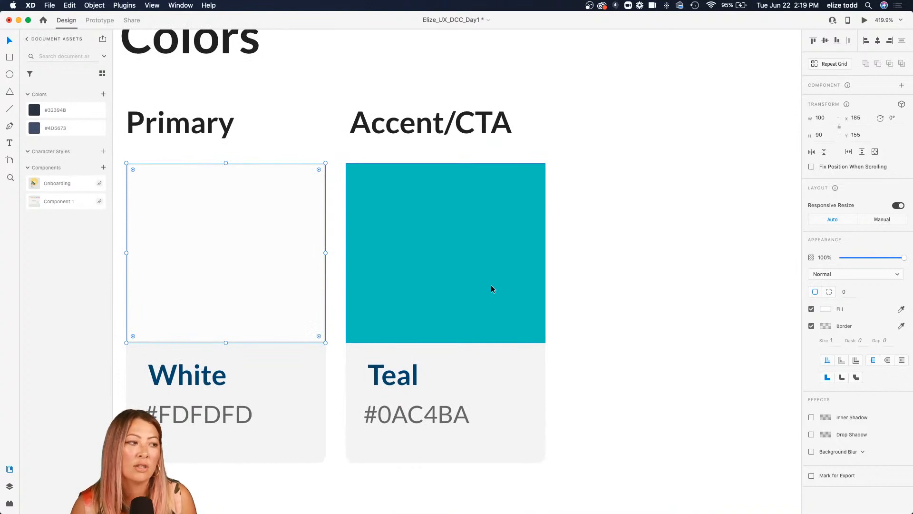
{"action": "left_click", "coordinate": [491, 288]}
{"action": "scroll", "coordinate": [491, 288], "scroll_direction": "down", "scroll_amount": 2}
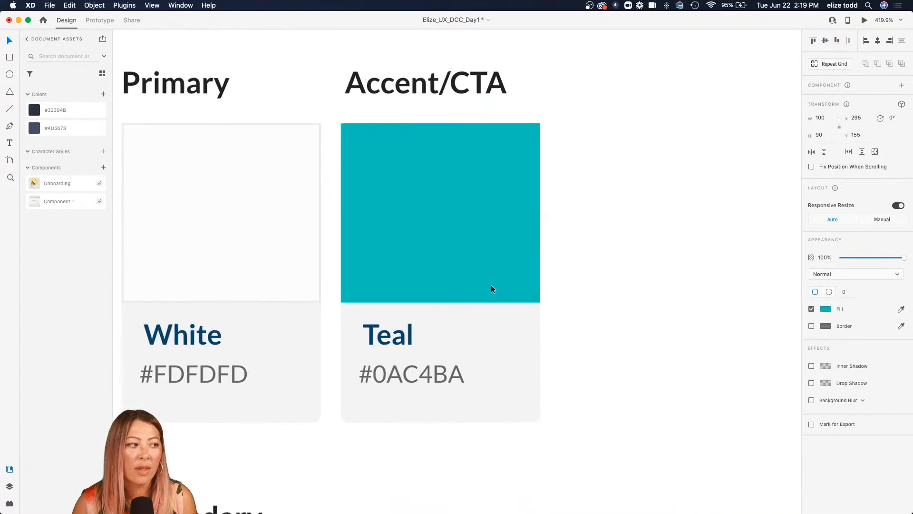
{"action": "scroll", "coordinate": [491, 288], "scroll_direction": "down", "scroll_amount": 5}
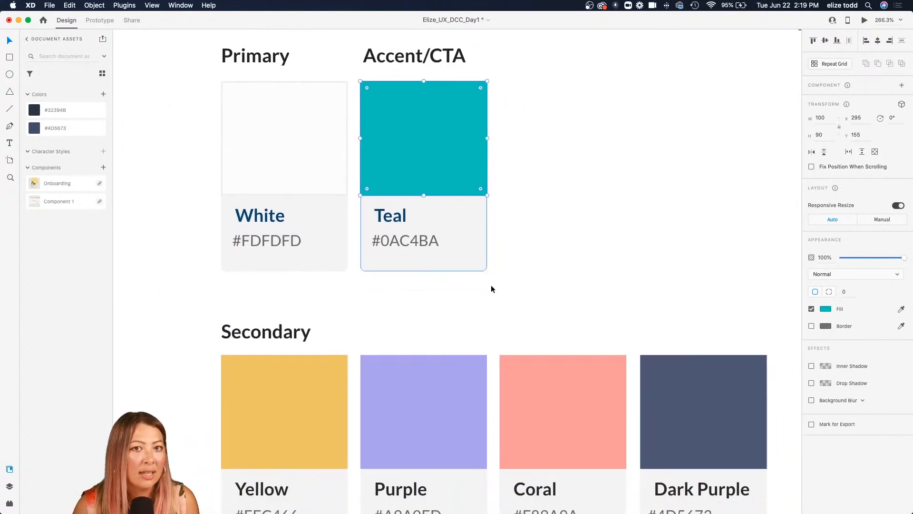
Step: Examine the yellow, purple, coral and dark purple Secondary swatches and compare them with the mood board images
{"action": "scroll", "coordinate": [491, 288], "scroll_direction": "down", "scroll_amount": 2}
{"action": "left_click", "coordinate": [359, 247]}
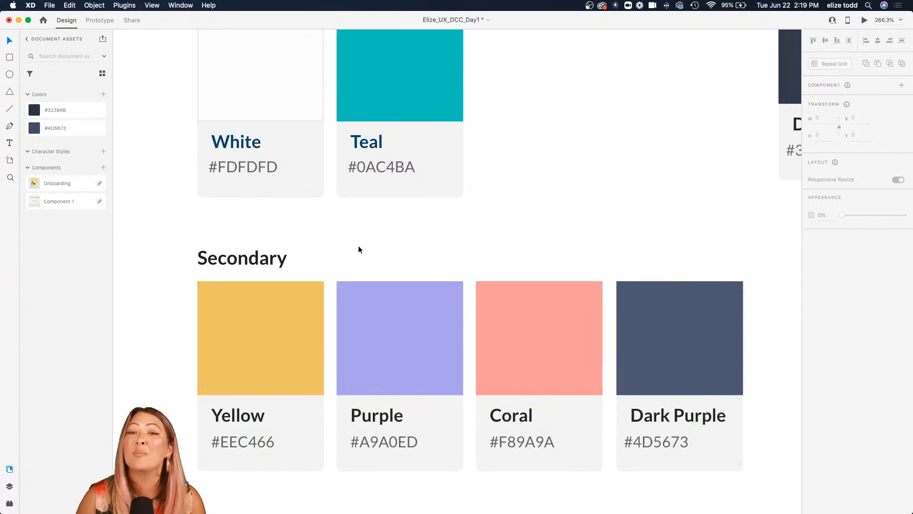
{"action": "scroll", "coordinate": [358, 247], "scroll_direction": "down", "scroll_amount": 1}
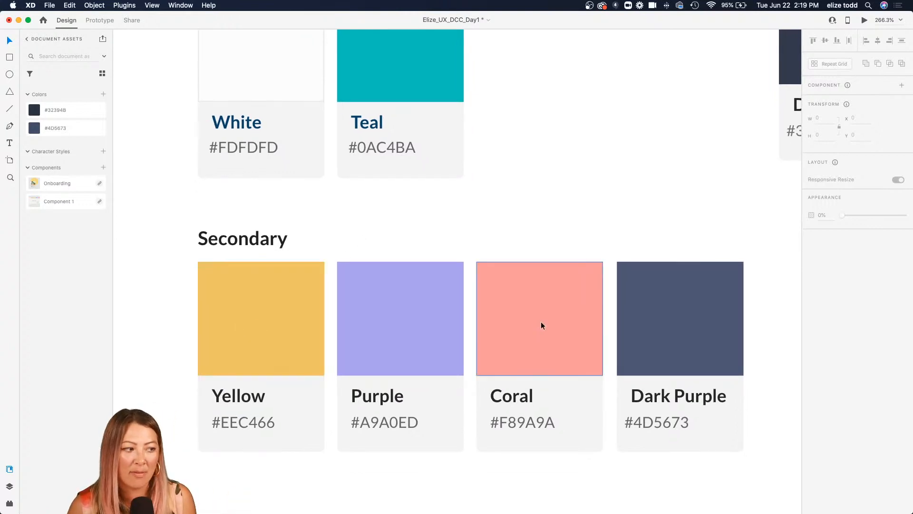
{"action": "scroll", "coordinate": [539, 322], "scroll_direction": "down", "scroll_amount": 5}
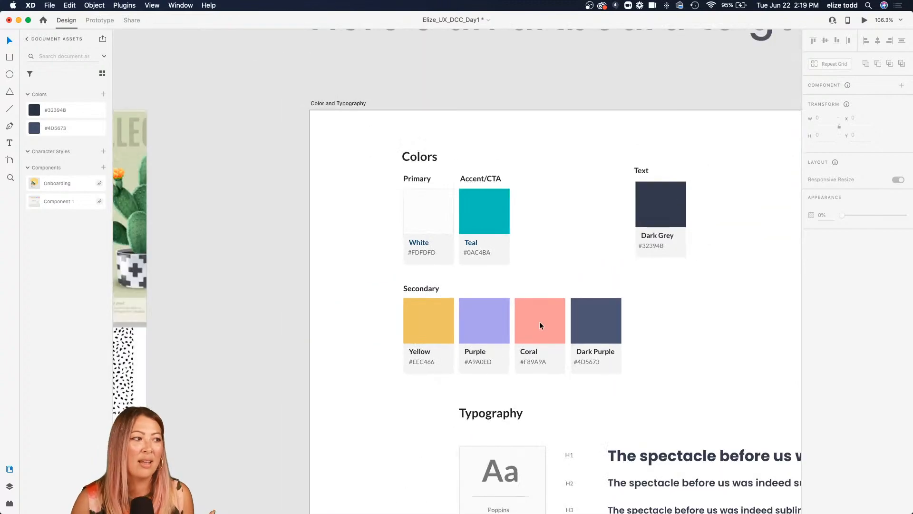
{"action": "scroll", "coordinate": [539, 321], "scroll_direction": "left", "scroll_amount": 10}
{"action": "scroll", "coordinate": [539, 321], "scroll_direction": "down", "scroll_amount": 3}
{"action": "scroll", "coordinate": [358, 288], "scroll_direction": "left", "scroll_amount": 4}
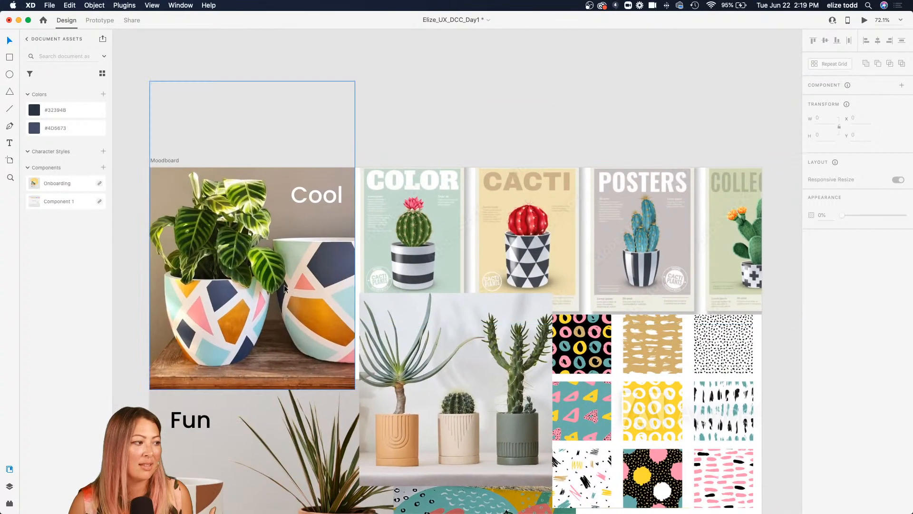
{"action": "scroll", "coordinate": [238, 321], "scroll_direction": "right", "scroll_amount": 6}
{"action": "scroll", "coordinate": [239, 321], "scroll_direction": "right", "scroll_amount": 8}
{"action": "scroll", "coordinate": [441, 305], "scroll_direction": "up", "scroll_amount": 3}
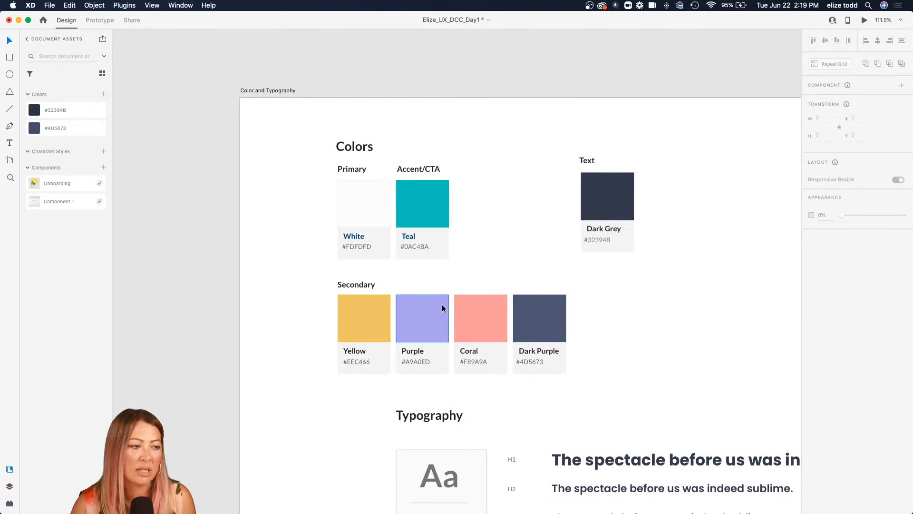
Step: Inspect the Dark Grey Text swatch up close, then view it together with the other colour swatches
{"action": "scroll", "coordinate": [629, 216], "scroll_direction": "up", "scroll_amount": 8}
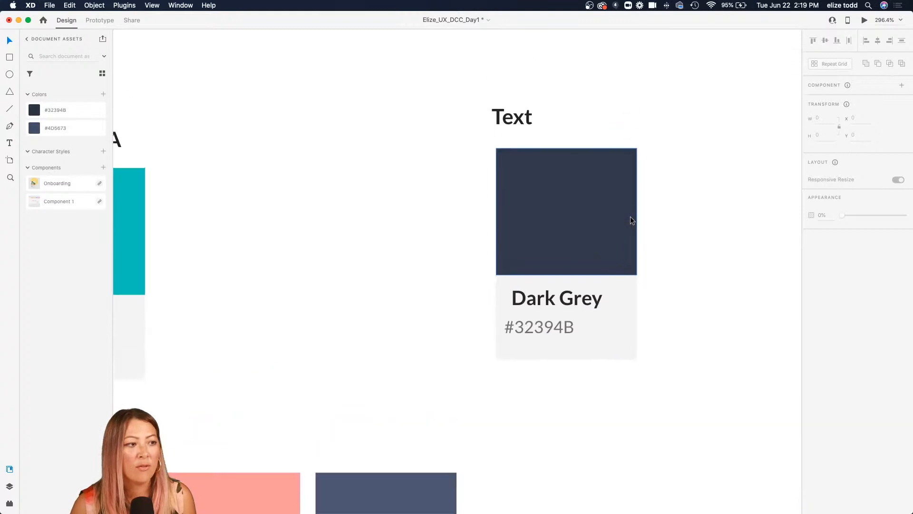
{"action": "left_click", "coordinate": [578, 267]}
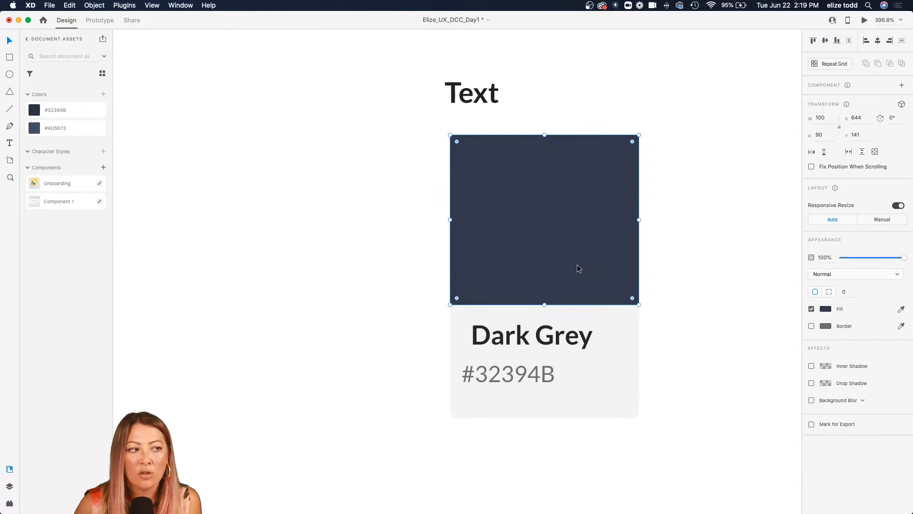
{"action": "scroll", "coordinate": [578, 268], "scroll_direction": "down", "scroll_amount": 5}
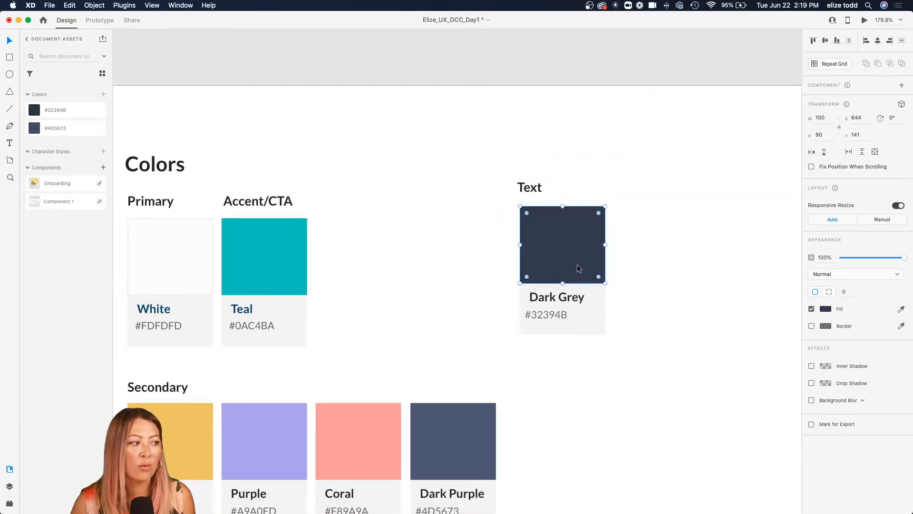
{"action": "left_click", "coordinate": [415, 259]}
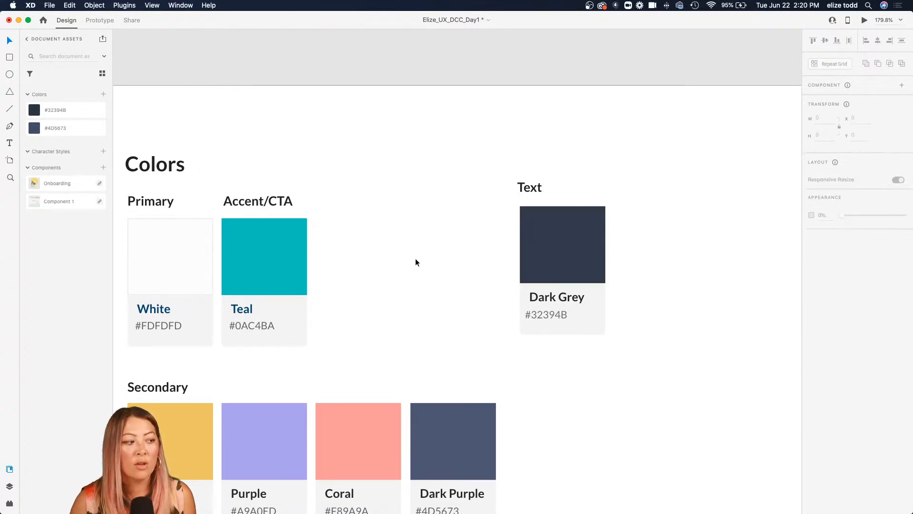
{"action": "scroll", "coordinate": [415, 259], "scroll_direction": "down", "scroll_amount": 3}
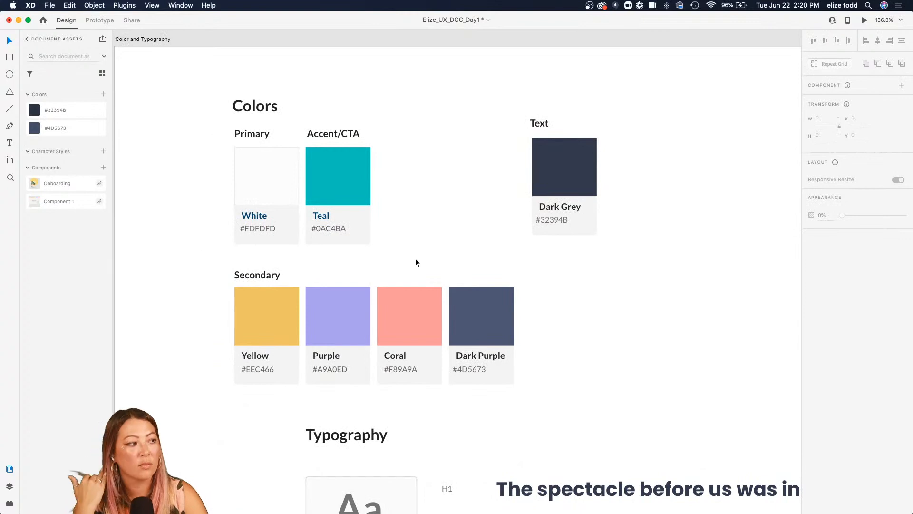
Step: Change the Primary white swatch's fill to the grey-green sampled from the cactus pot in the mood board
{"action": "left_click", "coordinate": [289, 182]}
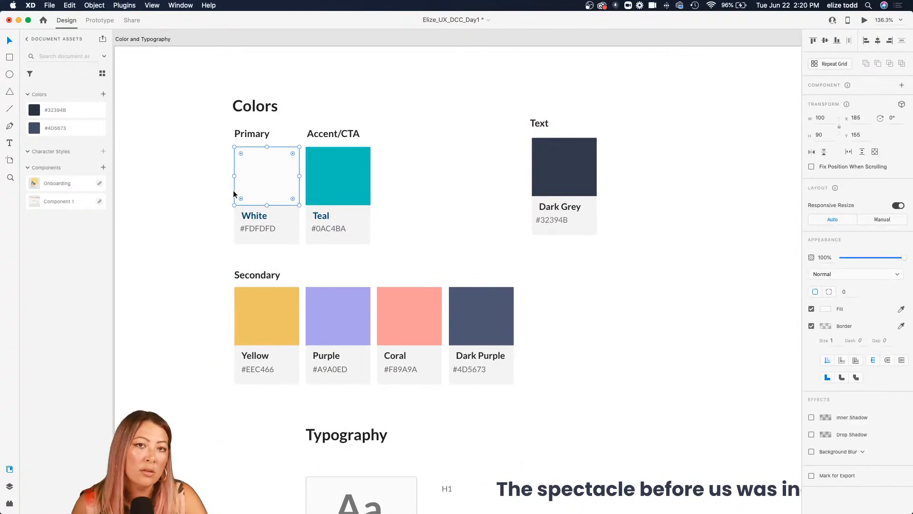
{"action": "left_click", "coordinate": [826, 310]}
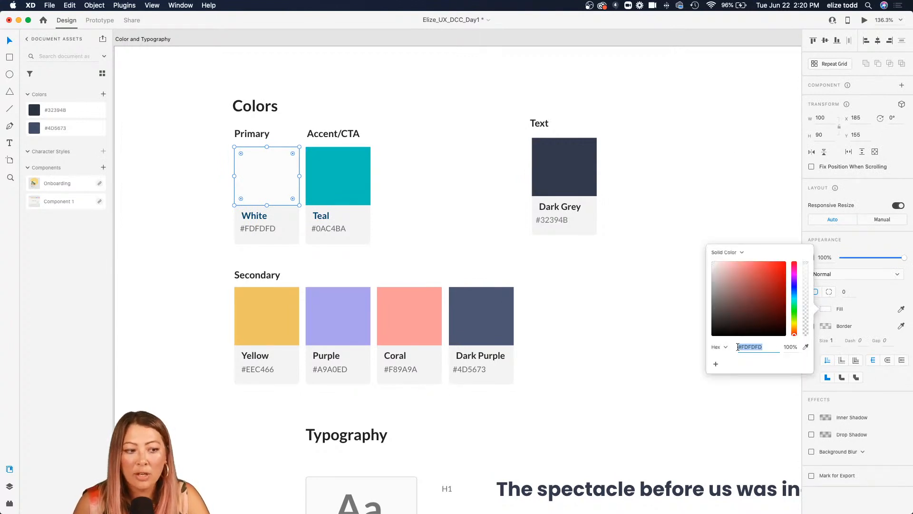
{"action": "scroll", "coordinate": [509, 326], "scroll_direction": "down", "scroll_amount": 5}
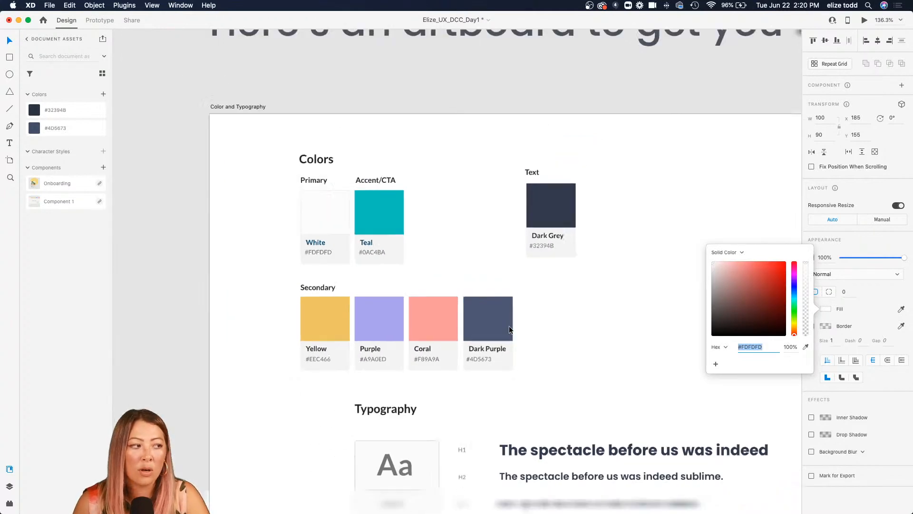
{"action": "scroll", "coordinate": [509, 326], "scroll_direction": "left", "scroll_amount": 5}
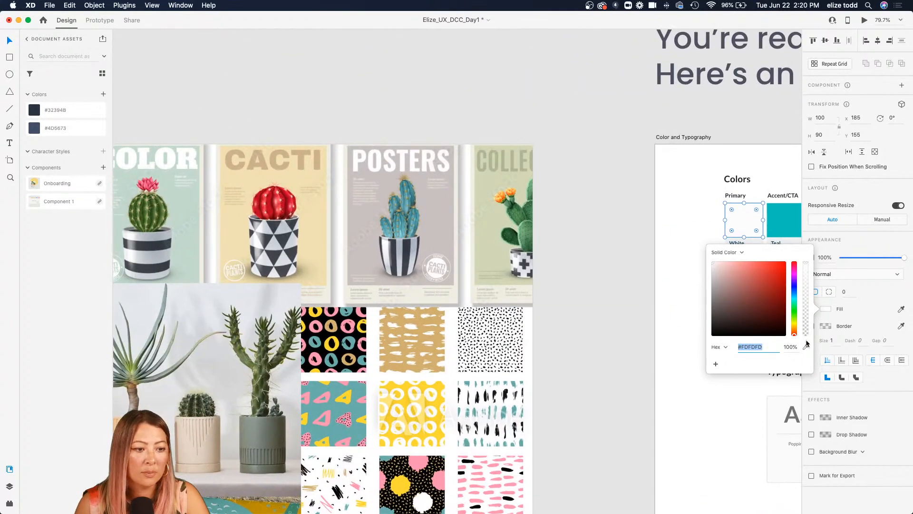
{"action": "left_click", "coordinate": [806, 346]}
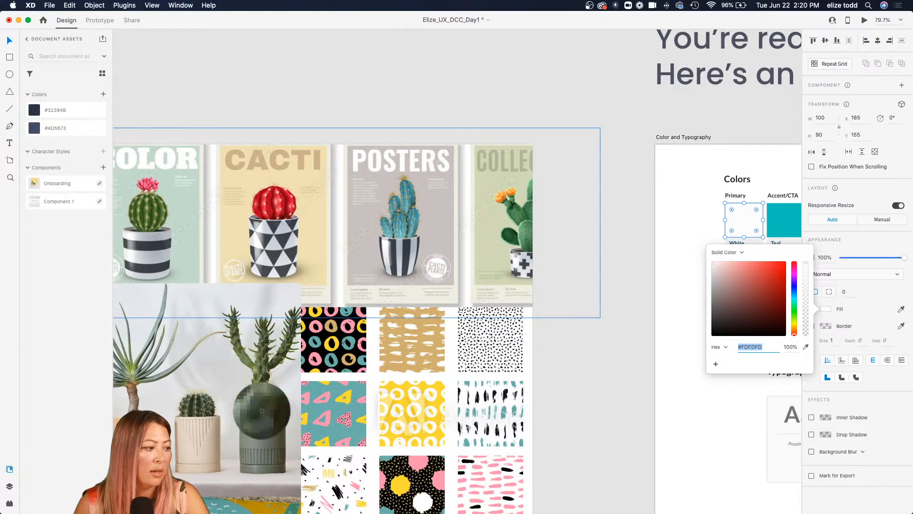
{"action": "left_click", "coordinate": [261, 437]}
{"action": "left_click", "coordinate": [723, 215]}
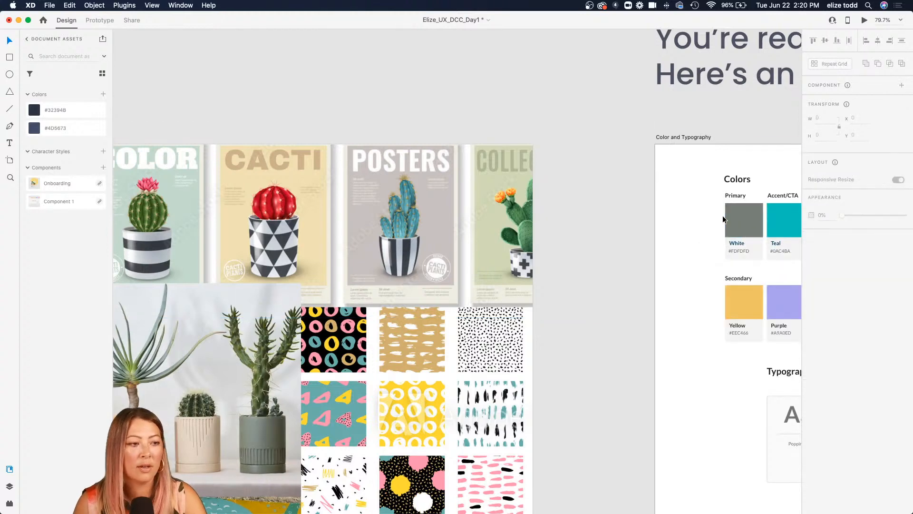
Step: Undo the Primary swatch's fill change and deselect the swatch
{"action": "scroll", "coordinate": [723, 215], "scroll_direction": "right", "scroll_amount": 3}
{"action": "scroll", "coordinate": [723, 215], "scroll_direction": "up", "scroll_amount": 2}
{"action": "scroll", "coordinate": [723, 216], "scroll_direction": "up", "scroll_amount": 2}
{"action": "key", "text": "super+z"}
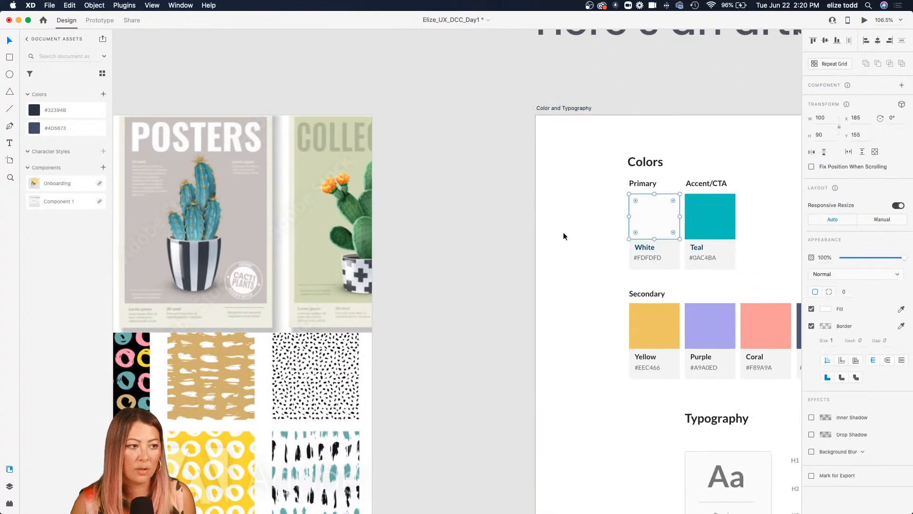
{"action": "left_click", "coordinate": [563, 232]}
Step: Review the artboard's Primary, Accent/CTA, Secondary and Text swatches alongside the mood board
{"action": "scroll", "coordinate": [563, 232], "scroll_direction": "down", "scroll_amount": 3}
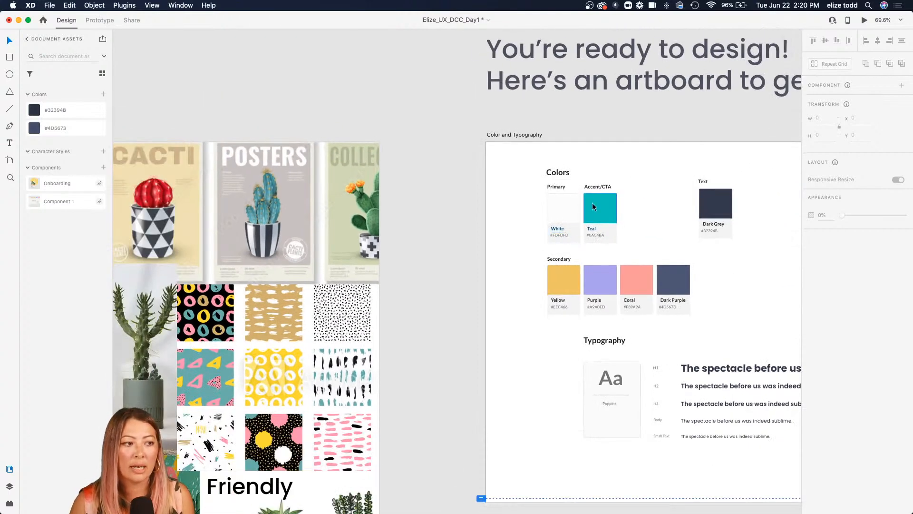
{"action": "scroll", "coordinate": [625, 183], "scroll_direction": "up", "scroll_amount": 3}
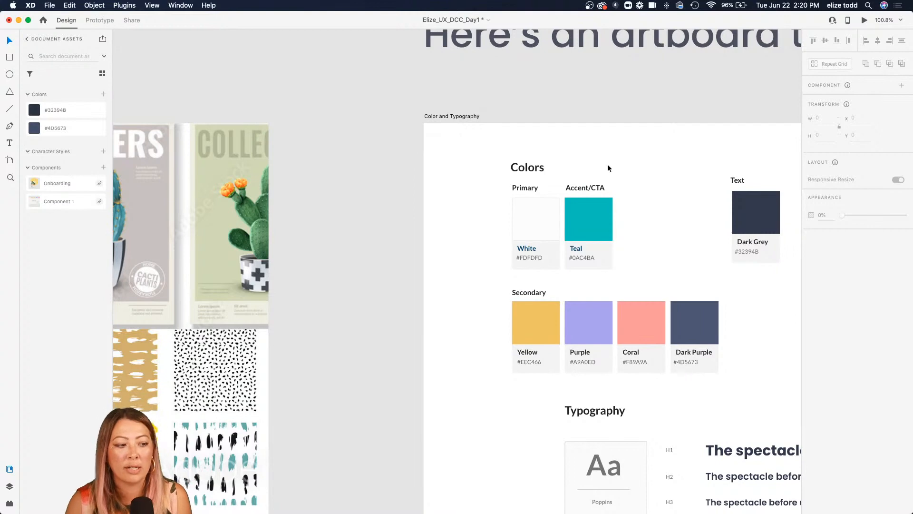
{"action": "scroll", "coordinate": [608, 165], "scroll_direction": "right", "scroll_amount": 3}
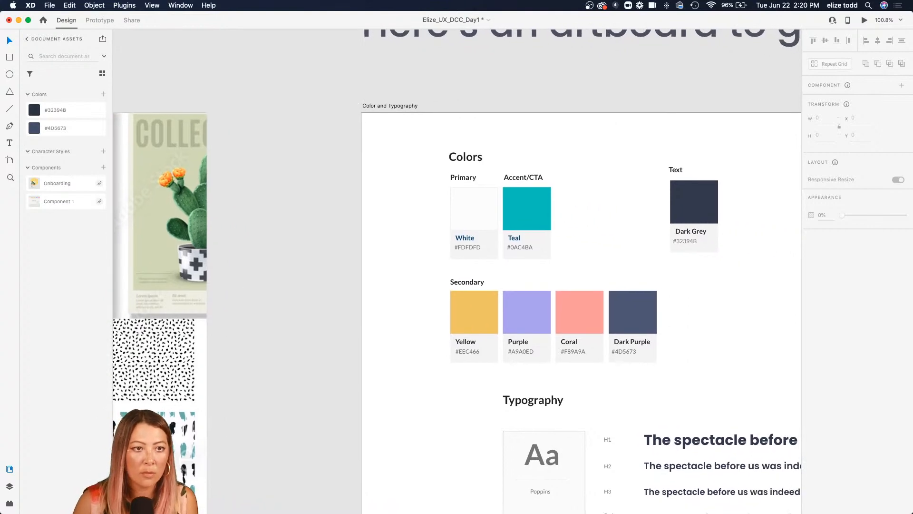
{"action": "scroll", "coordinate": [584, 222], "scroll_direction": "down", "scroll_amount": 5}
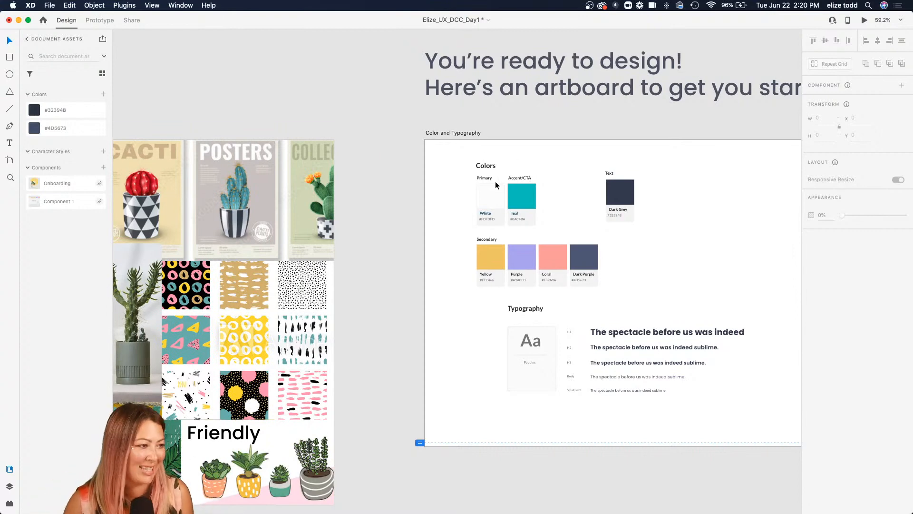
{"action": "scroll", "coordinate": [563, 183], "scroll_direction": "up", "scroll_amount": 1}
{"action": "scroll", "coordinate": [563, 183], "scroll_direction": "up", "scroll_amount": 5}
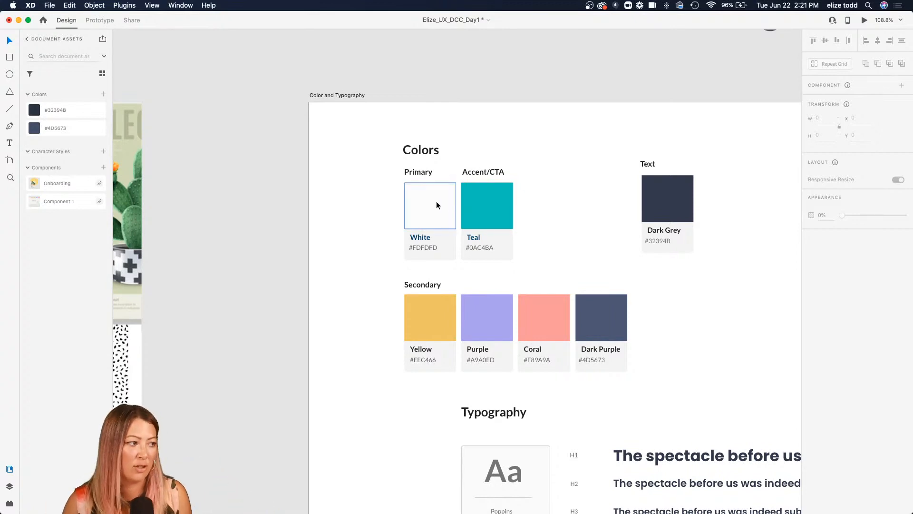
Step: Add the colours of all the Primary, Accent/CTA, Secondary and Text swatches on the Color and Typography artboard to the document's colour assets
{"action": "left_click", "coordinate": [425, 202]}
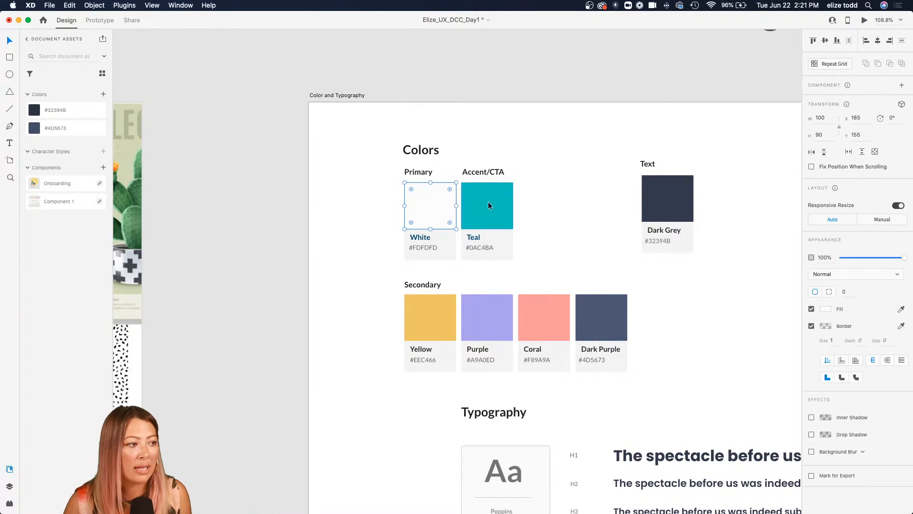
{"action": "left_click", "coordinate": [486, 202], "text": "shift"}
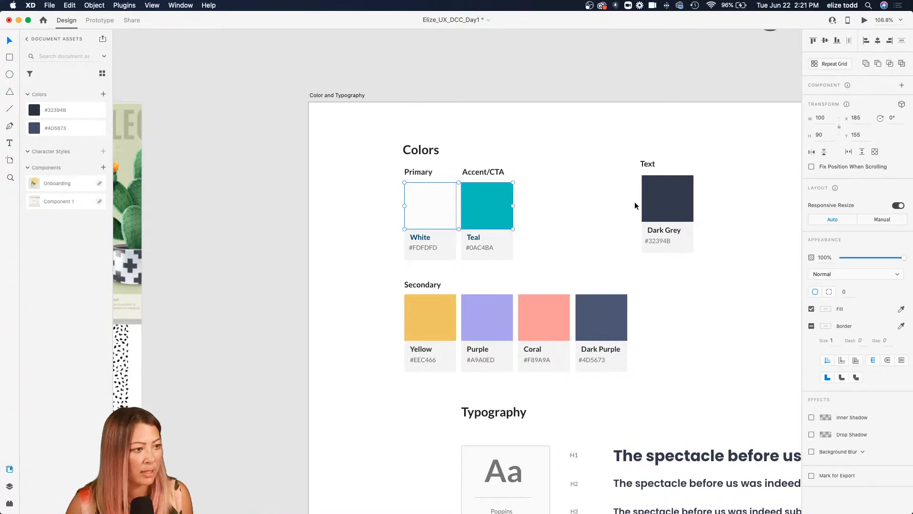
{"action": "left_click", "coordinate": [666, 203], "text": "shift"}
{"action": "left_click", "coordinate": [430, 310], "text": "shift"}
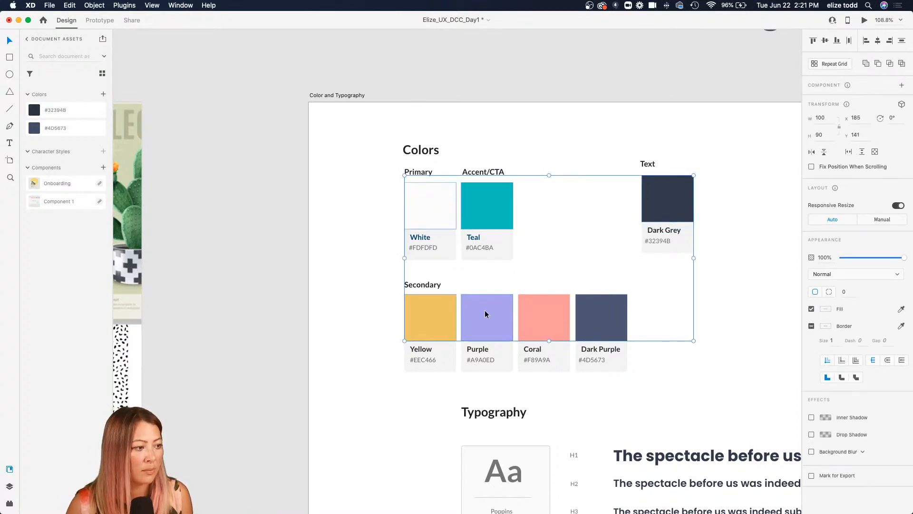
{"action": "left_click", "coordinate": [484, 312], "text": "shift"}
{"action": "left_click", "coordinate": [536, 312], "text": "shift"}
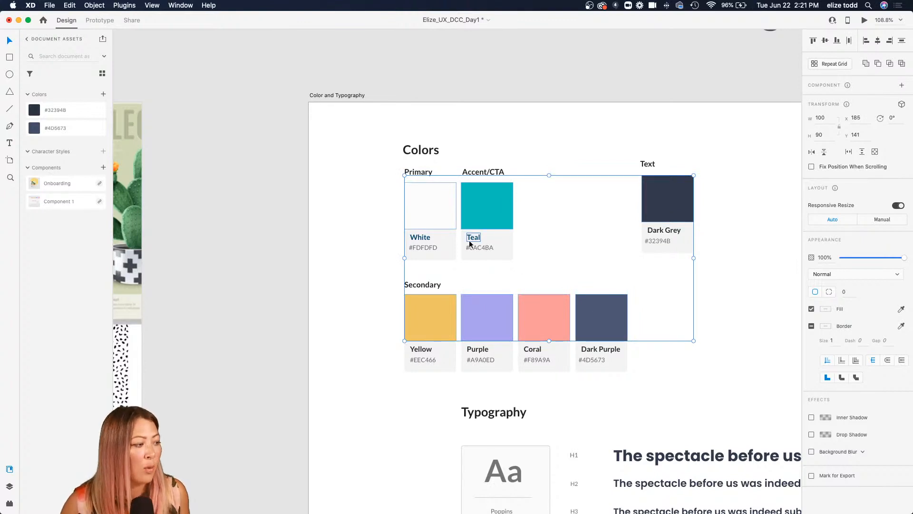
{"action": "left_click", "coordinate": [10, 486]}
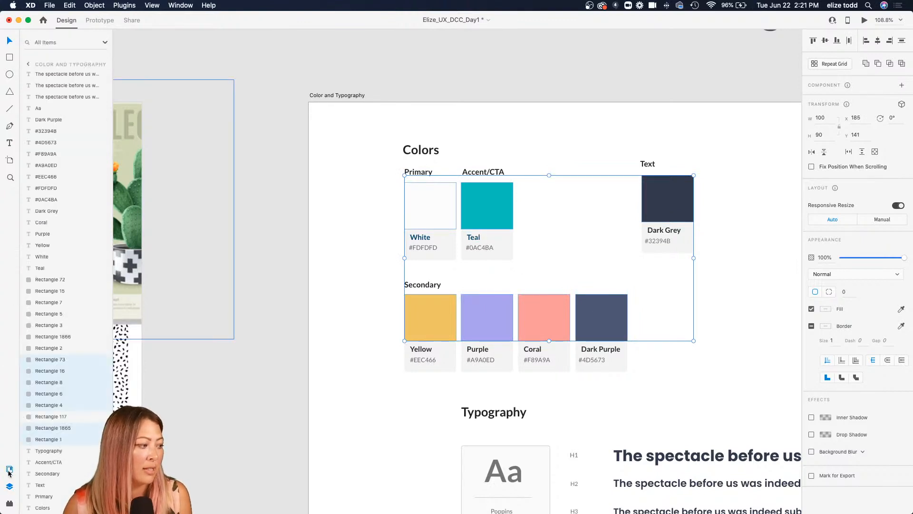
{"action": "left_click", "coordinate": [9, 469]}
{"action": "left_click", "coordinate": [9, 470]}
{"action": "left_click", "coordinate": [10, 469]}
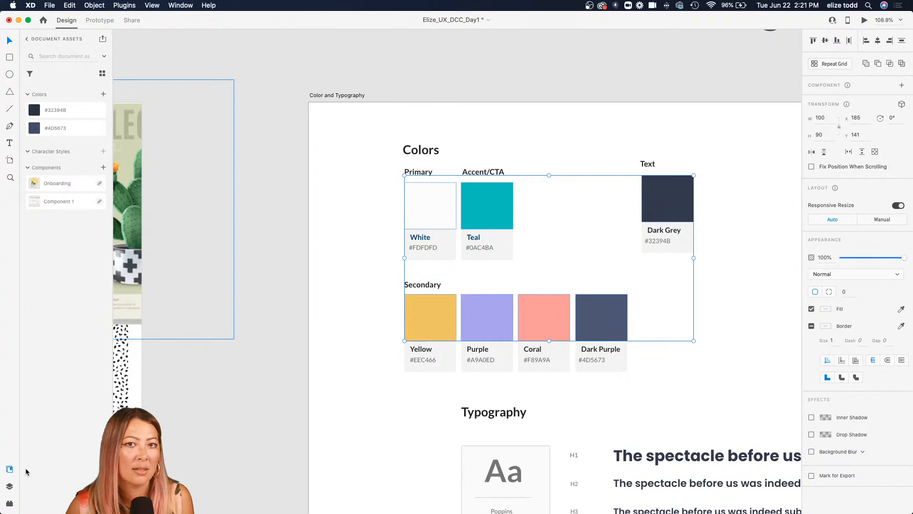
{"action": "left_click", "coordinate": [9, 470]}
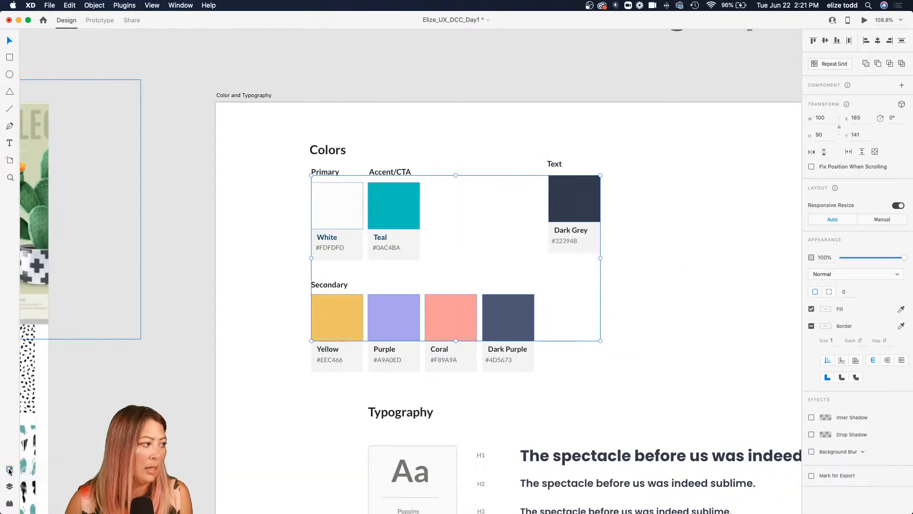
{"action": "left_click", "coordinate": [9, 470]}
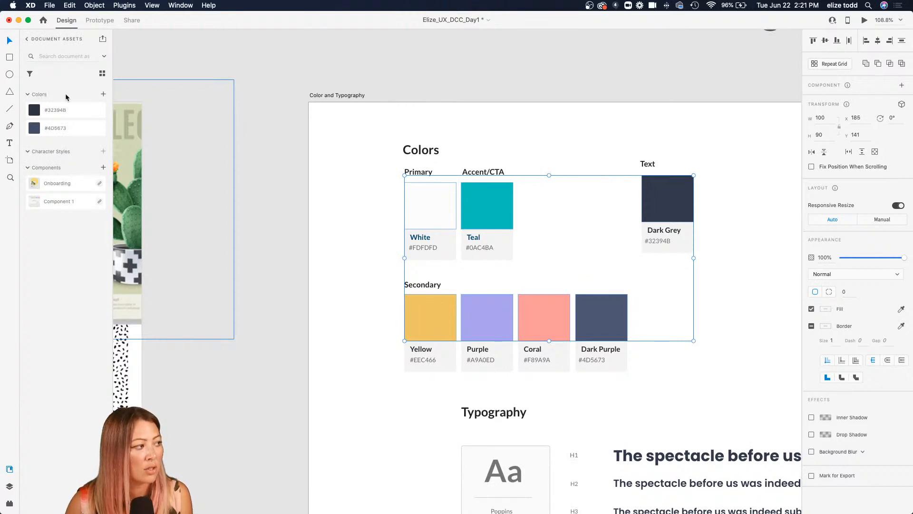
{"action": "left_click", "coordinate": [104, 95]}
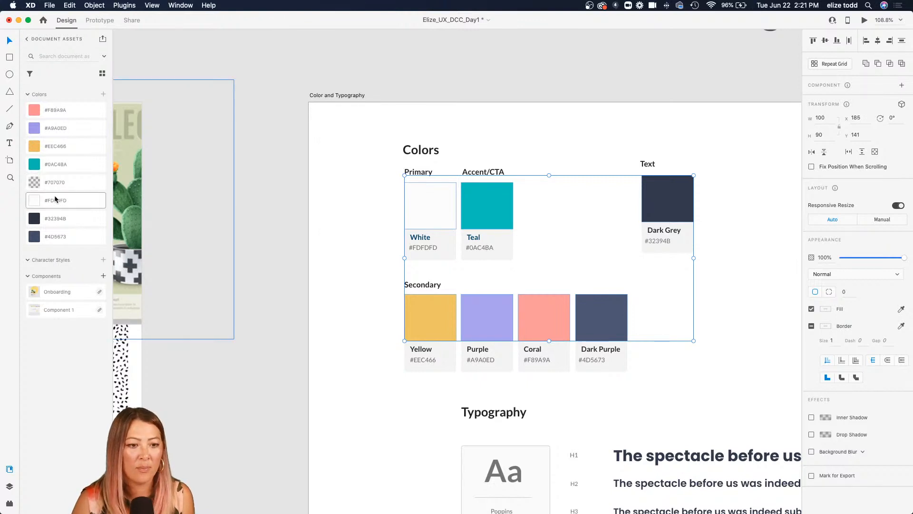
Step: Change the coral colour asset to red #F50D0D and undo that edit
{"action": "mouse_move", "coordinate": [56, 199]}
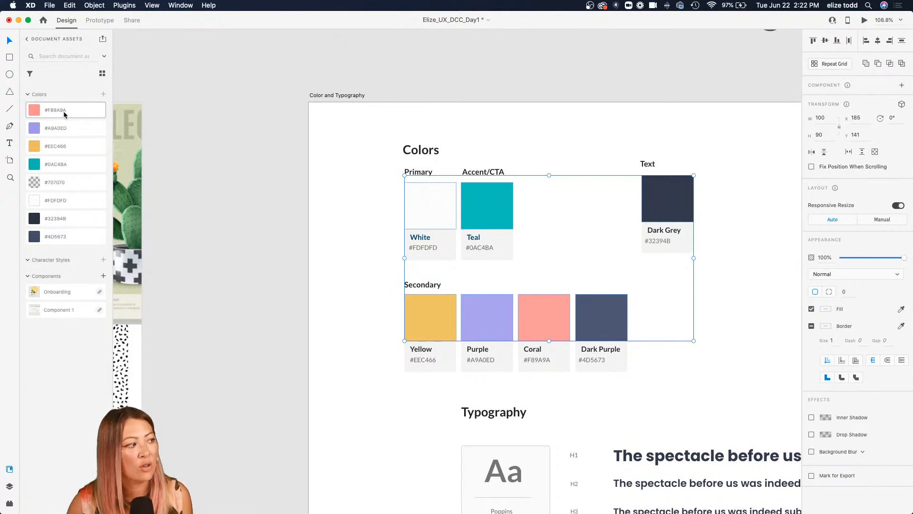
{"action": "right_click", "coordinate": [38, 110]}
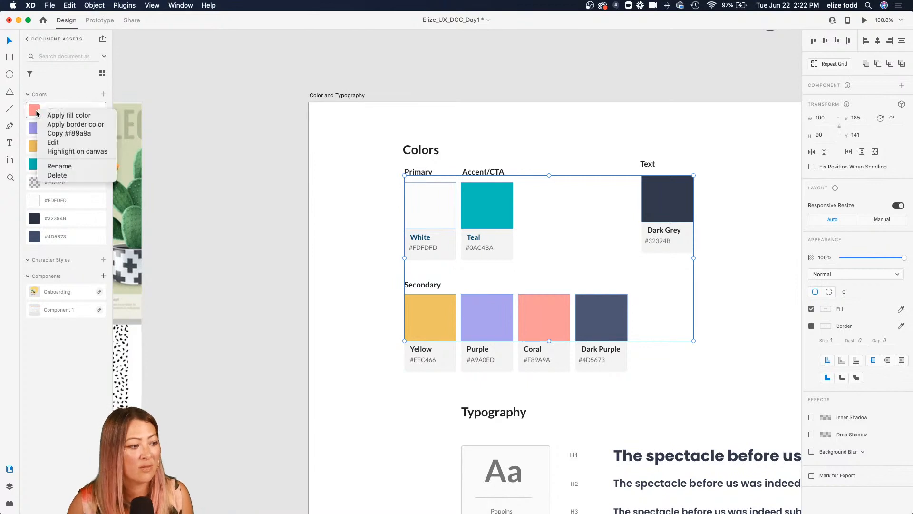
{"action": "left_click", "coordinate": [57, 142]}
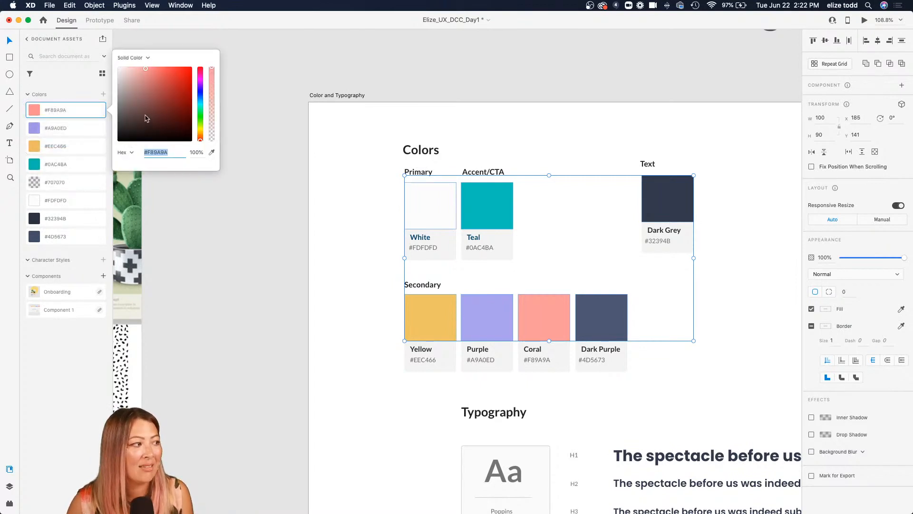
{"action": "left_click_drag", "start_coordinate": [147, 119], "coordinate": [187, 69]}
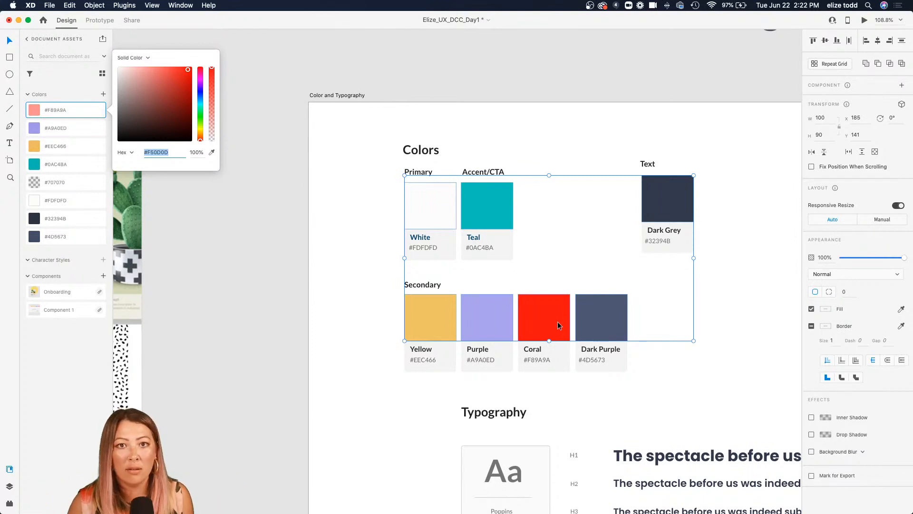
{"action": "left_click", "coordinate": [366, 294]}
{"action": "key", "text": "super+z"}
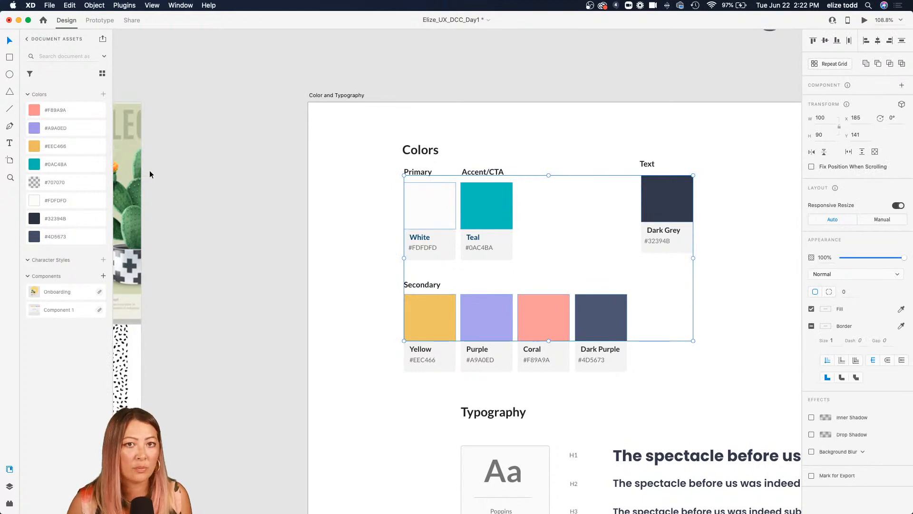
Step: Deselect the swatches and copy the source link beneath the serif and sans serif example in the Typography section
{"action": "scroll", "coordinate": [283, 173], "scroll_direction": "down", "scroll_amount": 2}
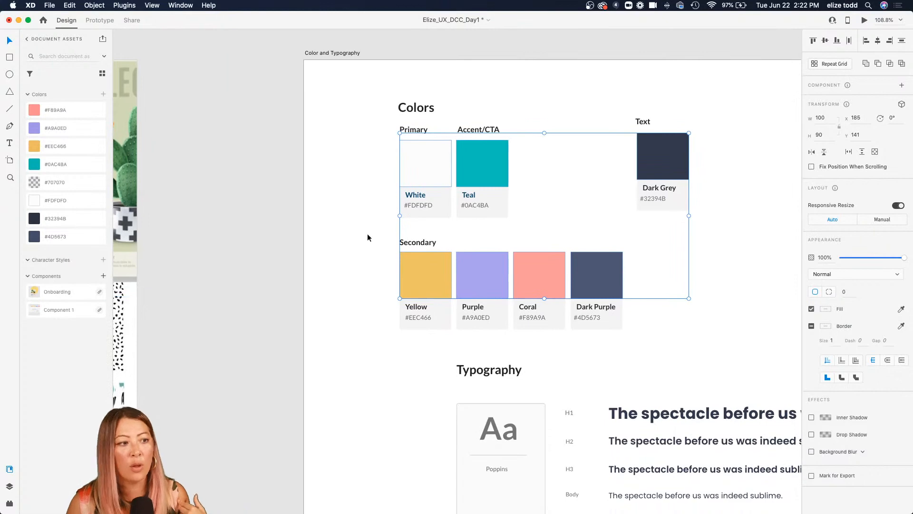
{"action": "left_click", "coordinate": [349, 237]}
{"action": "scroll", "coordinate": [349, 238], "scroll_direction": "down", "scroll_amount": 3}
{"action": "scroll", "coordinate": [349, 238], "scroll_direction": "down", "scroll_amount": 3}
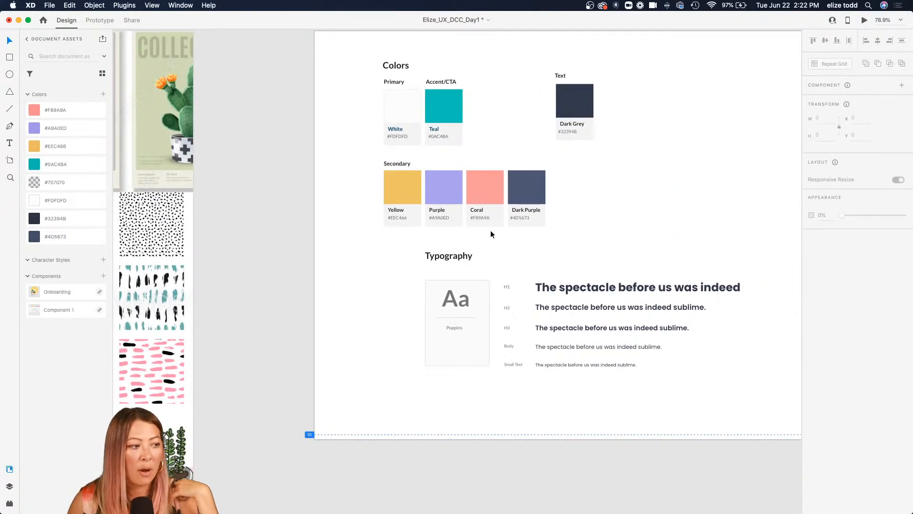
{"action": "scroll", "coordinate": [491, 229], "scroll_direction": "down", "scroll_amount": 8}
{"action": "scroll", "coordinate": [491, 222], "scroll_direction": "down", "scroll_amount": 10}
{"action": "scroll", "coordinate": [491, 221], "scroll_direction": "down", "scroll_amount": 5}
{"action": "scroll", "coordinate": [491, 222], "scroll_direction": "left", "scroll_amount": 4}
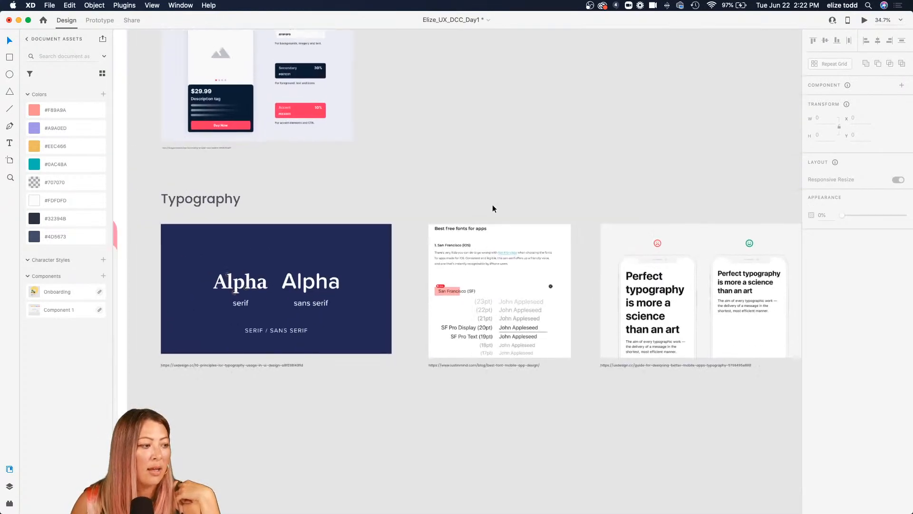
{"action": "scroll", "coordinate": [341, 251], "scroll_direction": "up", "scroll_amount": 5}
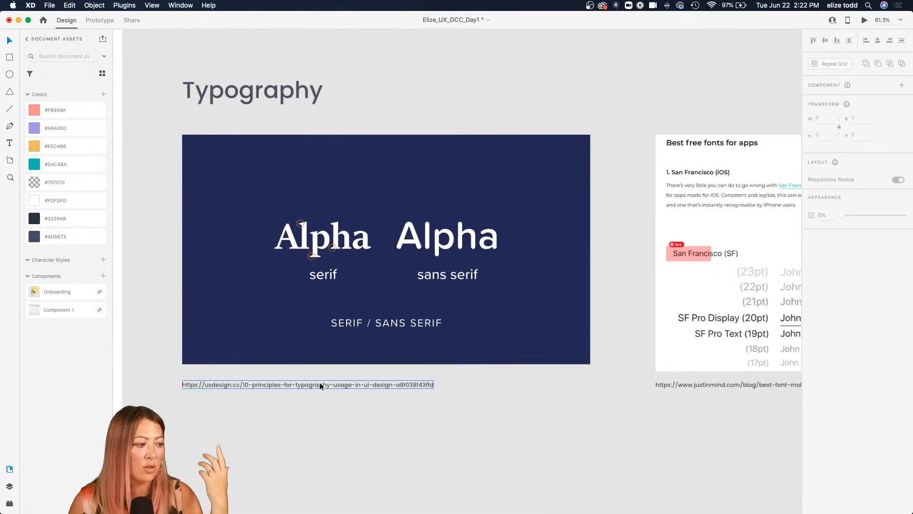
{"action": "double_click", "coordinate": [311, 385]}
{"action": "key", "text": "super+c"}
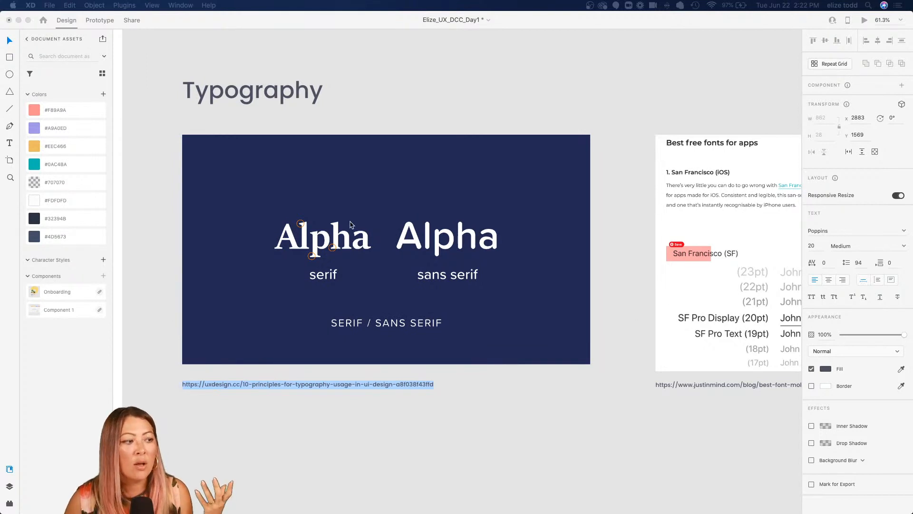
Step: Compare the serif and sans serif Alpha lettering up close, including the circled serif details
{"action": "scroll", "coordinate": [328, 212], "scroll_direction": "up", "scroll_amount": 5}
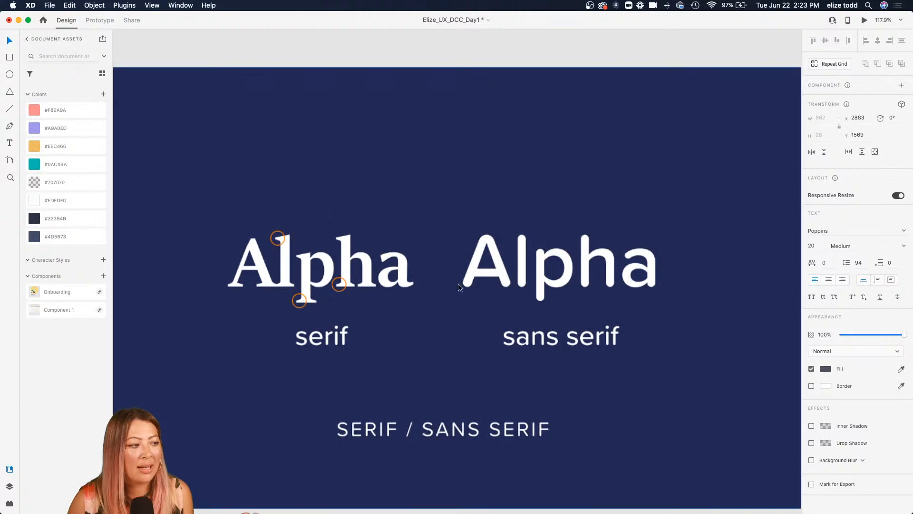
{"action": "scroll", "coordinate": [282, 259], "scroll_direction": "up", "scroll_amount": 3}
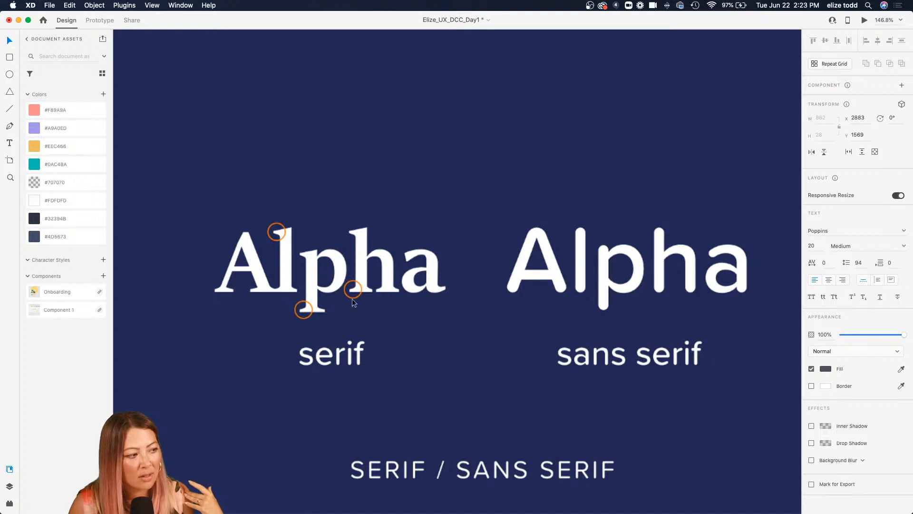
{"action": "scroll", "coordinate": [339, 234], "scroll_direction": "down", "scroll_amount": 5}
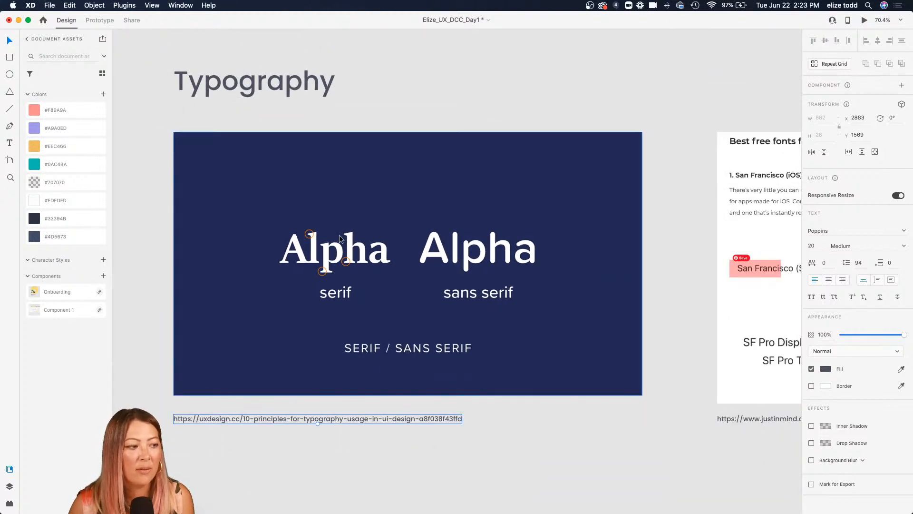
{"action": "scroll", "coordinate": [488, 236], "scroll_direction": "up", "scroll_amount": 3}
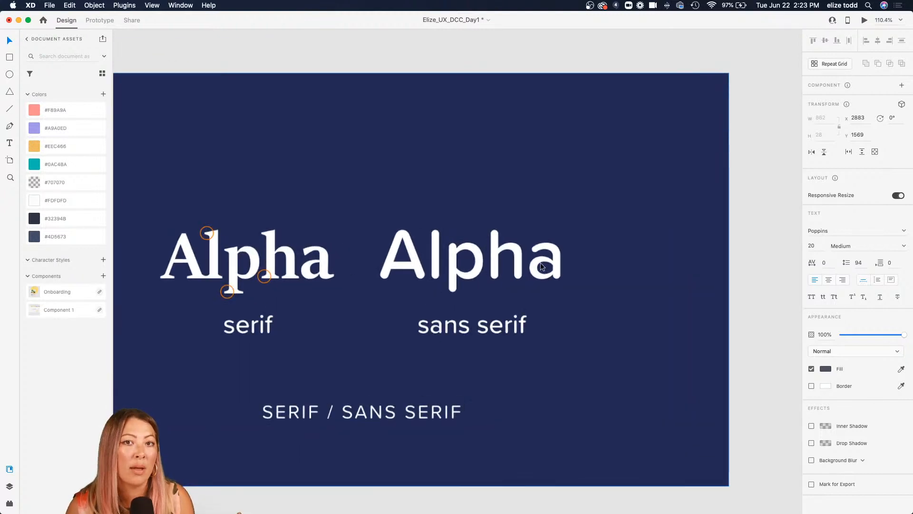
{"action": "scroll", "coordinate": [541, 267], "scroll_direction": "down", "scroll_amount": 3}
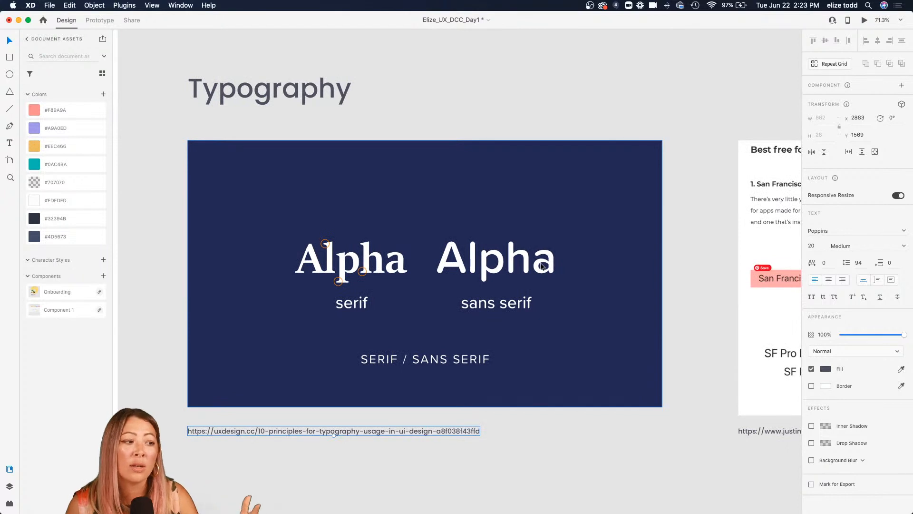
Step: Copy the justinmind.com source link beneath the Best free fonts for apps example
{"action": "scroll", "coordinate": [542, 265], "scroll_direction": "right", "scroll_amount": 10}
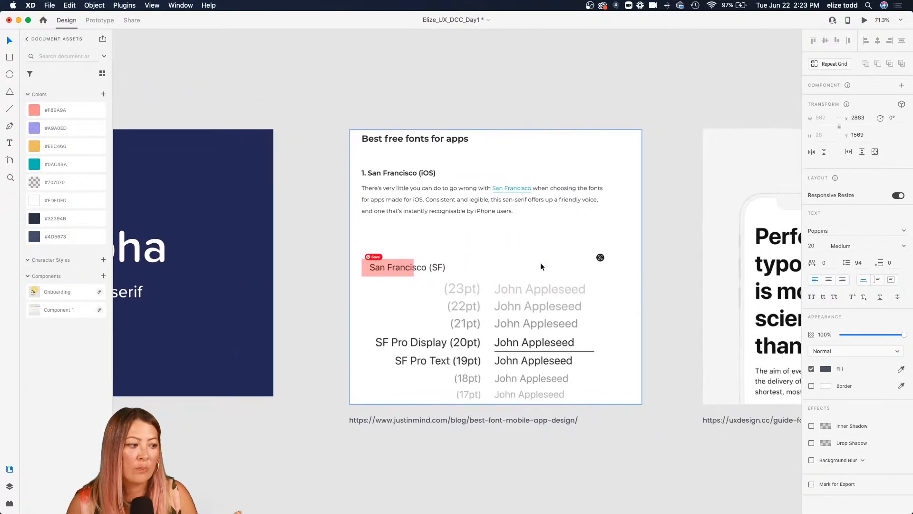
{"action": "left_click", "coordinate": [455, 424]}
{"action": "double_click", "coordinate": [459, 422]}
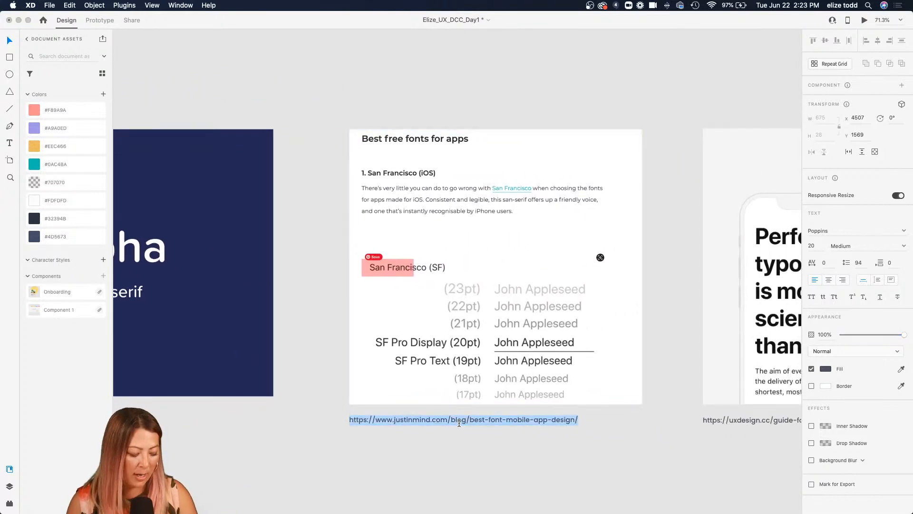
{"action": "key", "text": "super+c"}
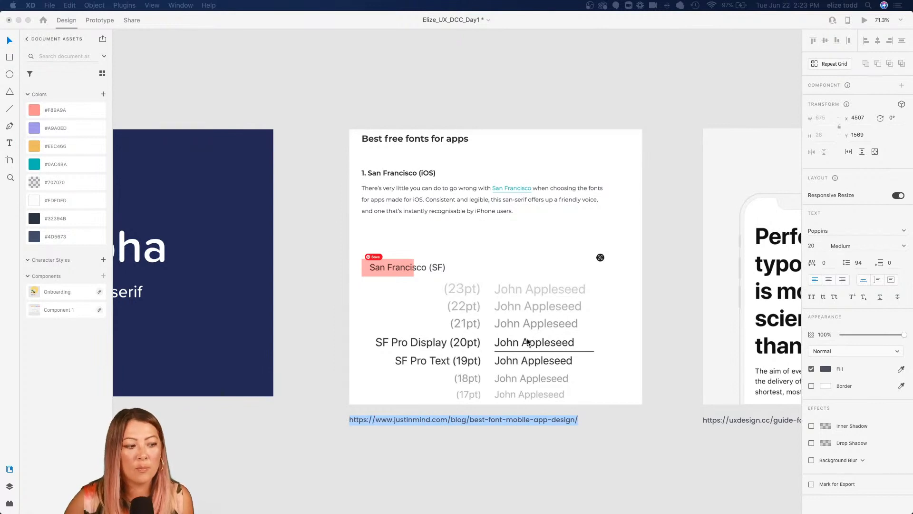
{"action": "left_click", "coordinate": [528, 189]}
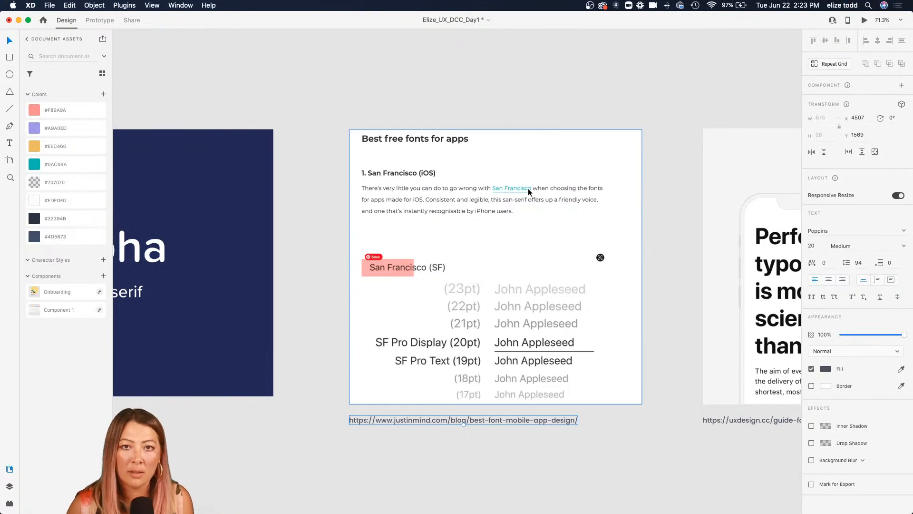
Step: Copy the uxdesign.cc source link beneath the two-phone heading size comparison and leave its text editing
{"action": "scroll", "coordinate": [527, 189], "scroll_direction": "right", "scroll_amount": 10}
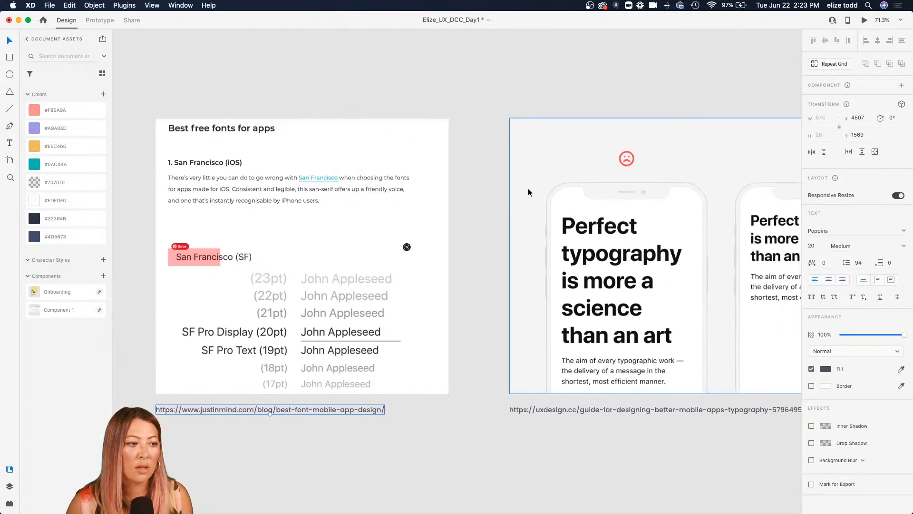
{"action": "scroll", "coordinate": [528, 192], "scroll_direction": "right", "scroll_amount": 1}
{"action": "scroll", "coordinate": [528, 189], "scroll_direction": "down", "scroll_amount": 2}
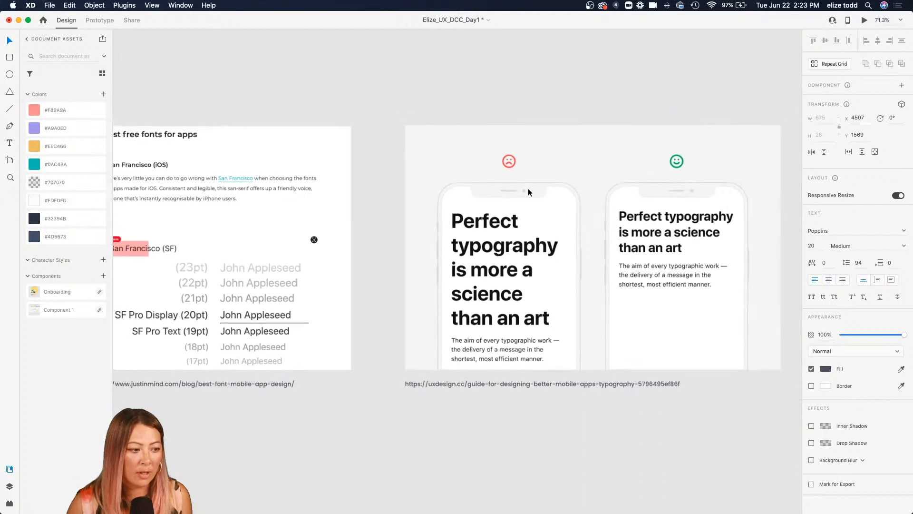
{"action": "scroll", "coordinate": [528, 189], "scroll_direction": "right", "scroll_amount": 1}
{"action": "scroll", "coordinate": [527, 190], "scroll_direction": "up", "scroll_amount": 3}
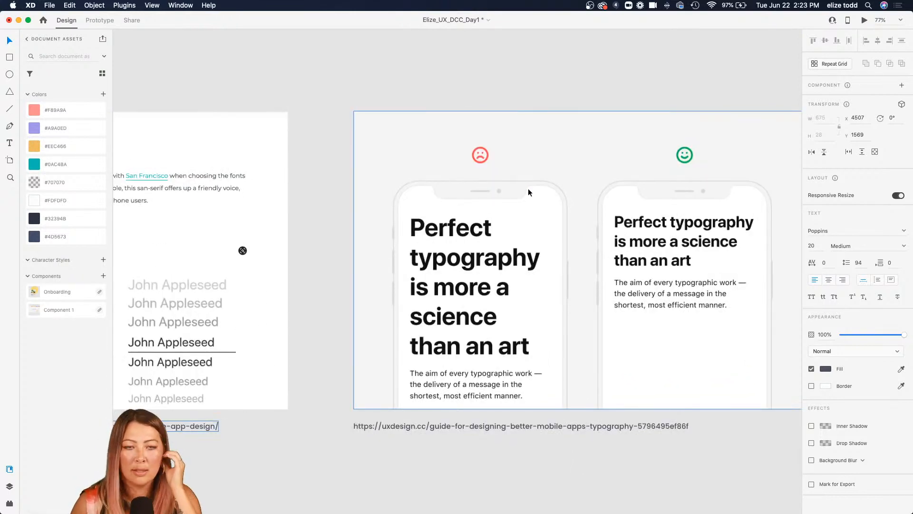
{"action": "double_click", "coordinate": [457, 426]}
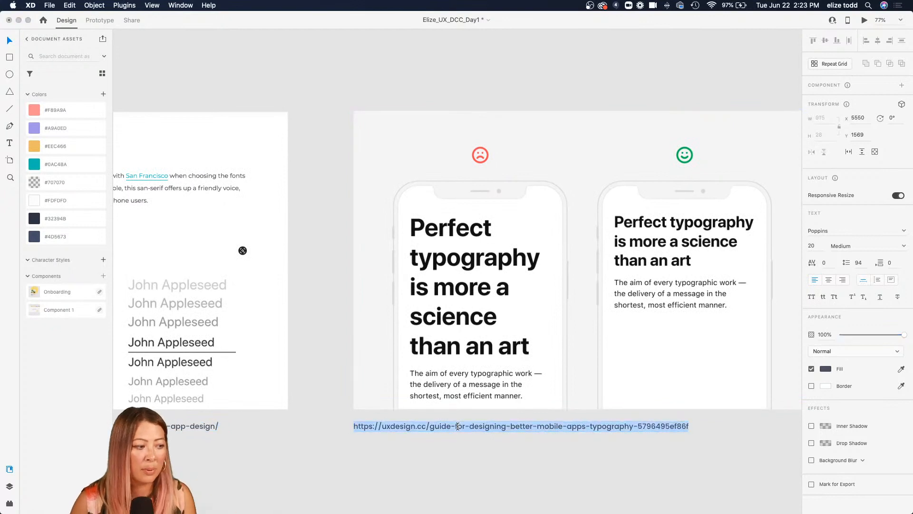
{"action": "key", "text": "super+c"}
{"action": "key", "text": "super+Tab"}
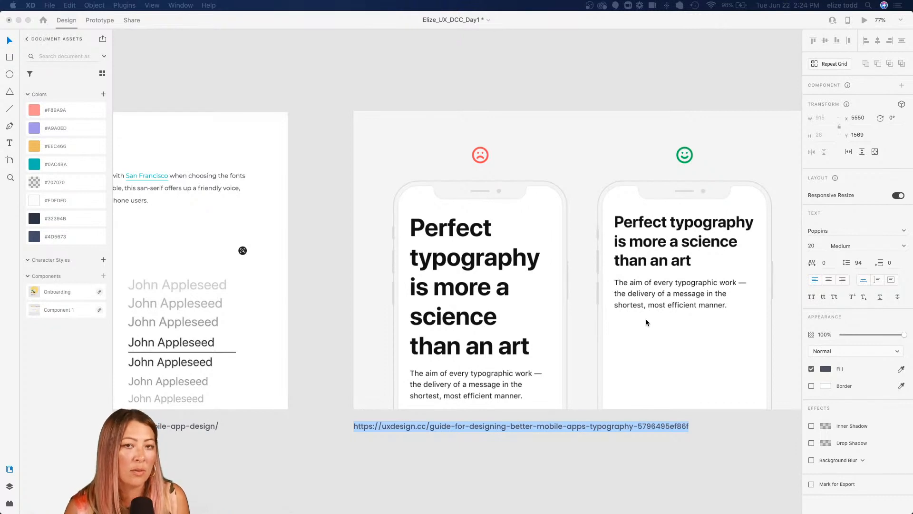
{"action": "left_click", "coordinate": [818, 246]}
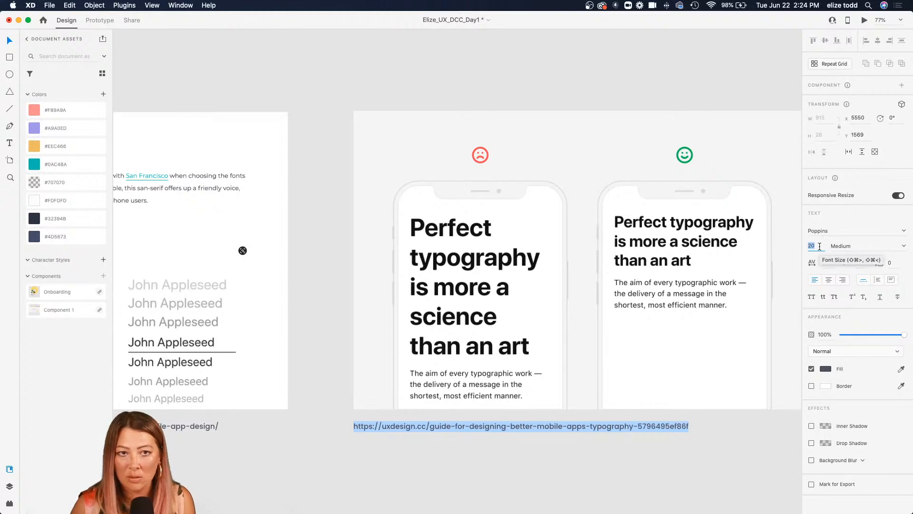
{"action": "key", "text": "Escape"}
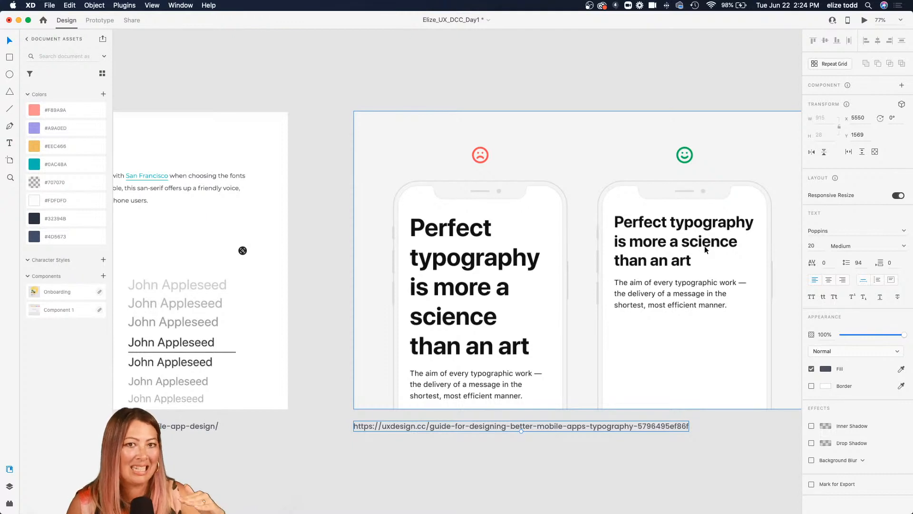
Step: Switch to Chrome's Type Scale page and copy its type-scale.com address
{"action": "mouse_move", "coordinate": [764, 509]}
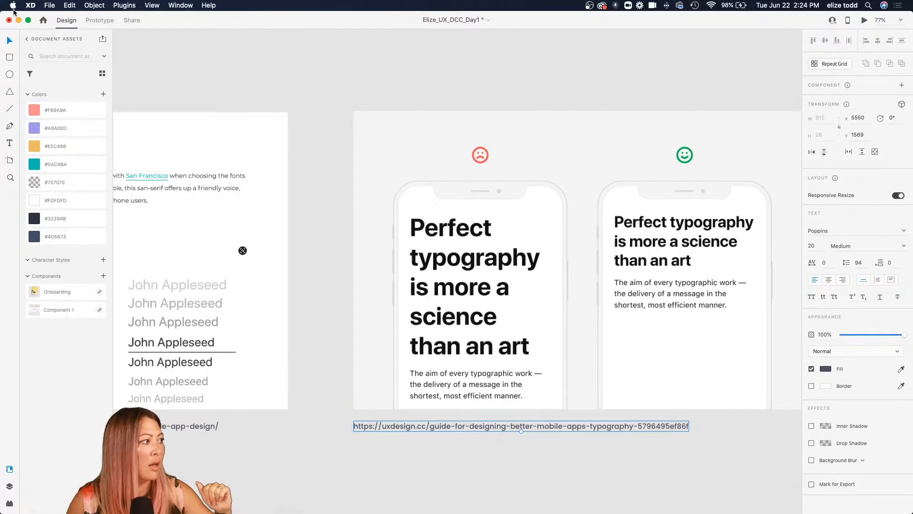
{"action": "left_click", "coordinate": [18, 19]}
{"action": "mouse_move", "coordinate": [789, 507]}
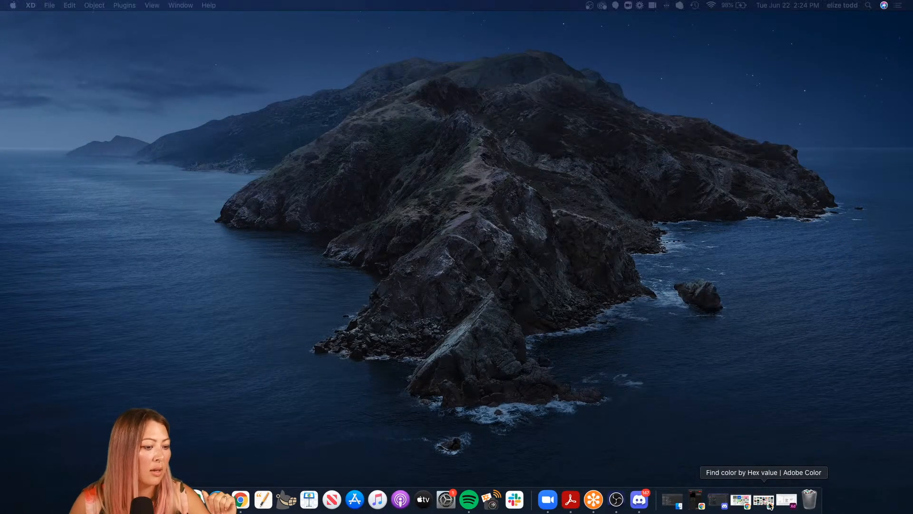
{"action": "left_click", "coordinate": [767, 505]}
{"action": "left_click", "coordinate": [552, 19]}
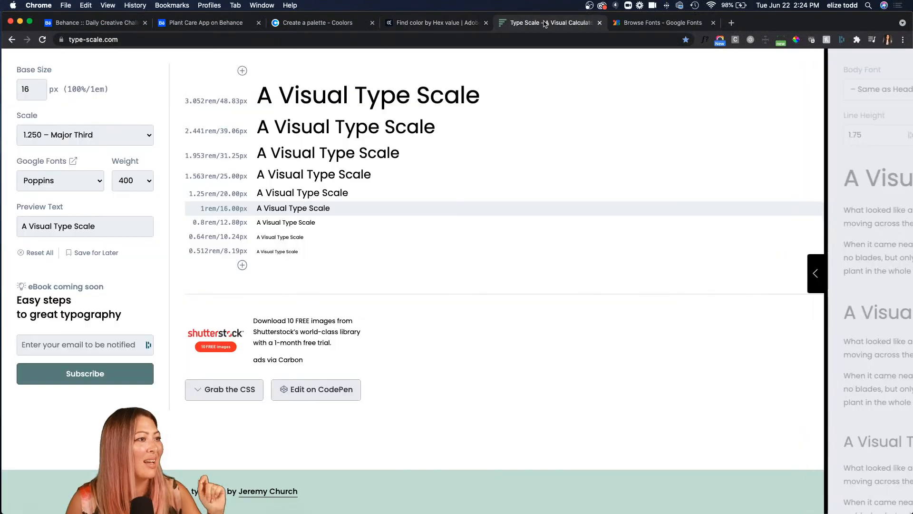
{"action": "left_click", "coordinate": [198, 40]}
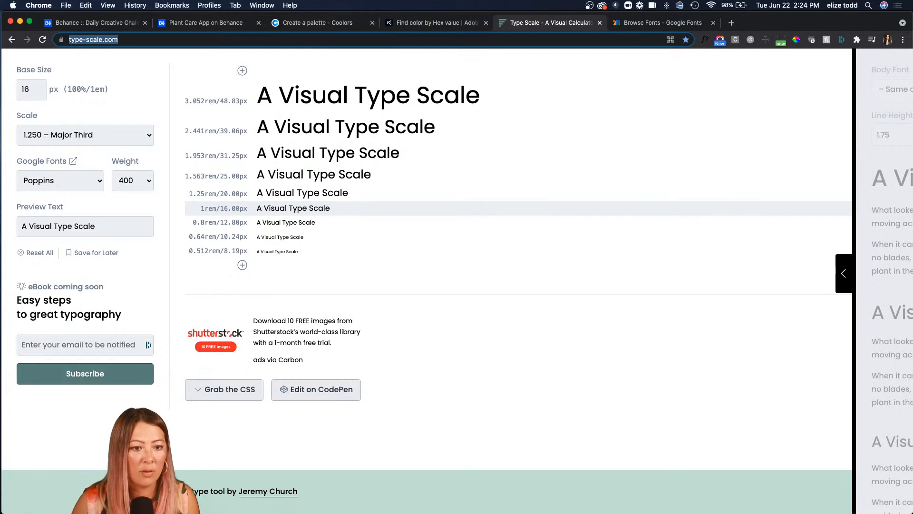
{"action": "key", "text": "super+Tab"}
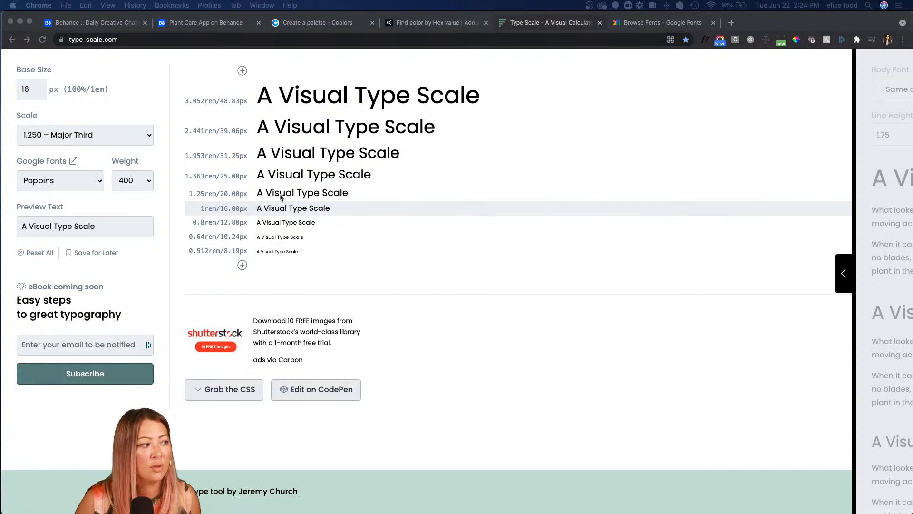
Step: View the available Scale ratios on the Type Scale page and close the list, keeping 1.250 – Major Third
{"action": "left_click", "coordinate": [70, 143]}
{"action": "left_click", "coordinate": [69, 137]}
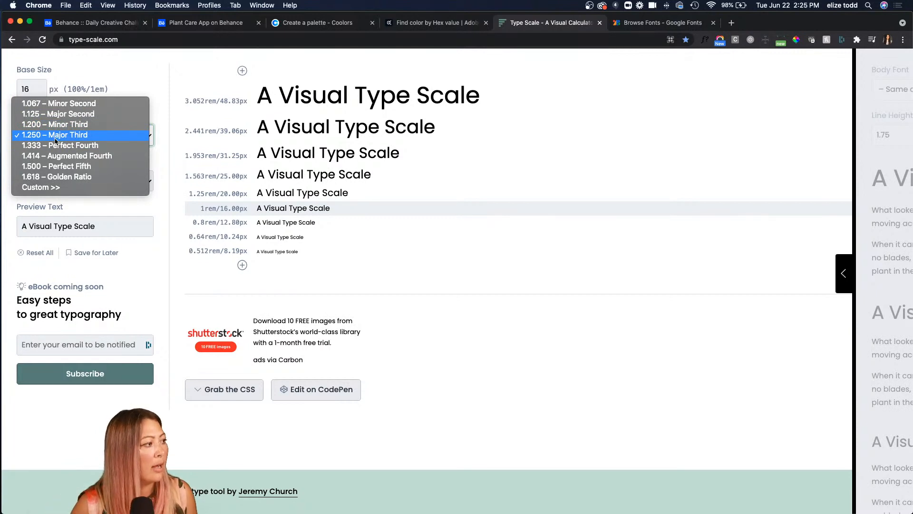
{"action": "left_click", "coordinate": [263, 210]}
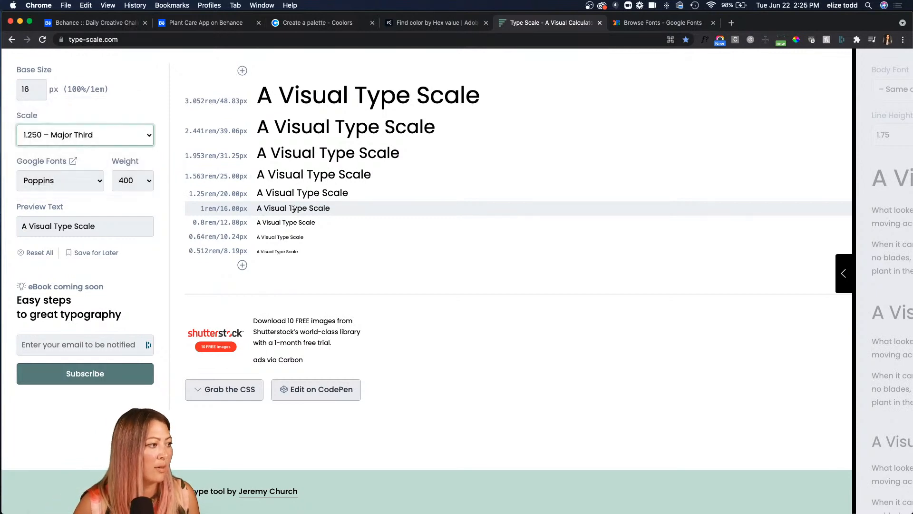
Step: Compare the preview lines of the type scale from the 1rem base line up to the 2.441rem line
{"action": "left_click_drag", "start_coordinate": [262, 209], "coordinate": [319, 194]}
{"action": "left_click", "coordinate": [256, 208]}
{"action": "left_click", "coordinate": [271, 171]}
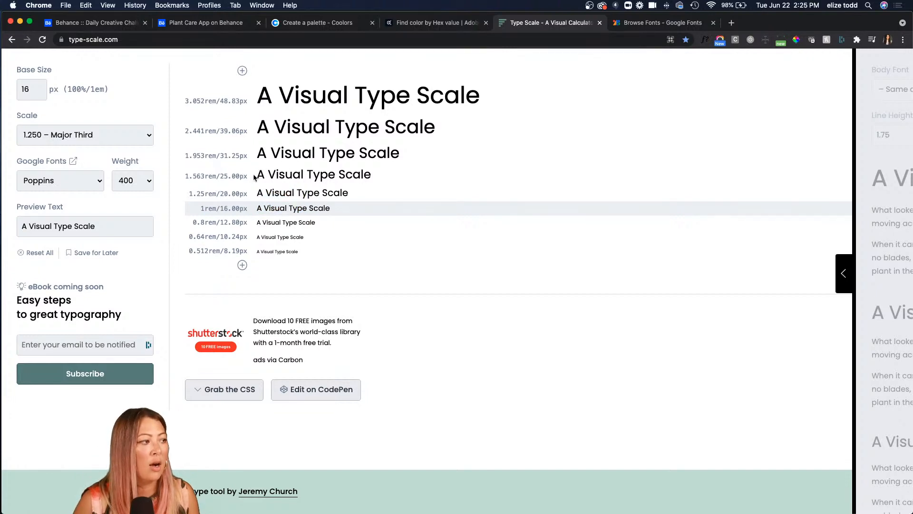
{"action": "left_click_drag", "start_coordinate": [256, 175], "coordinate": [333, 175]}
{"action": "left_click_drag", "start_coordinate": [220, 156], "coordinate": [320, 153]}
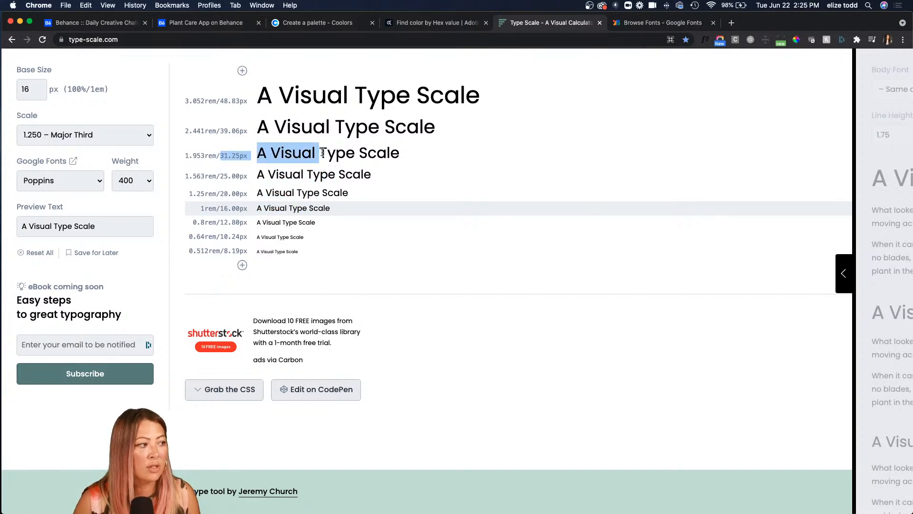
{"action": "left_click_drag", "start_coordinate": [217, 130], "coordinate": [352, 128]}
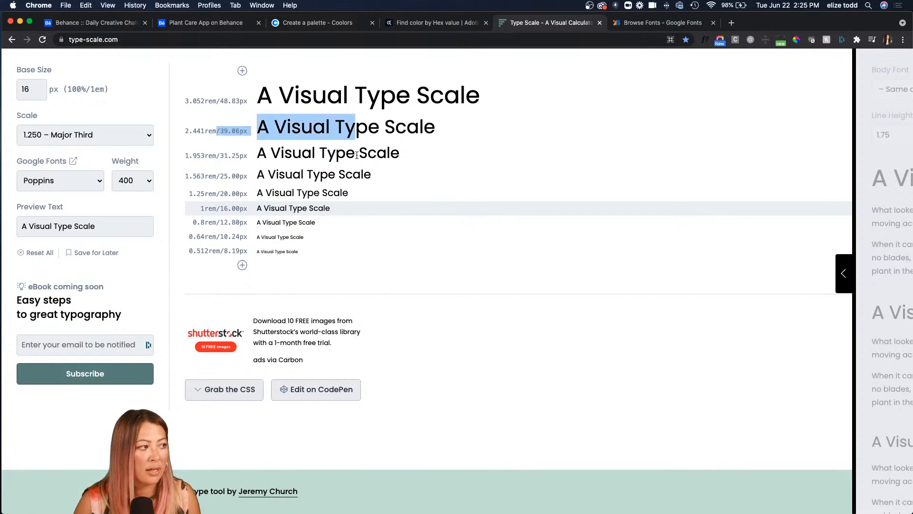
{"action": "left_click", "coordinate": [385, 170]}
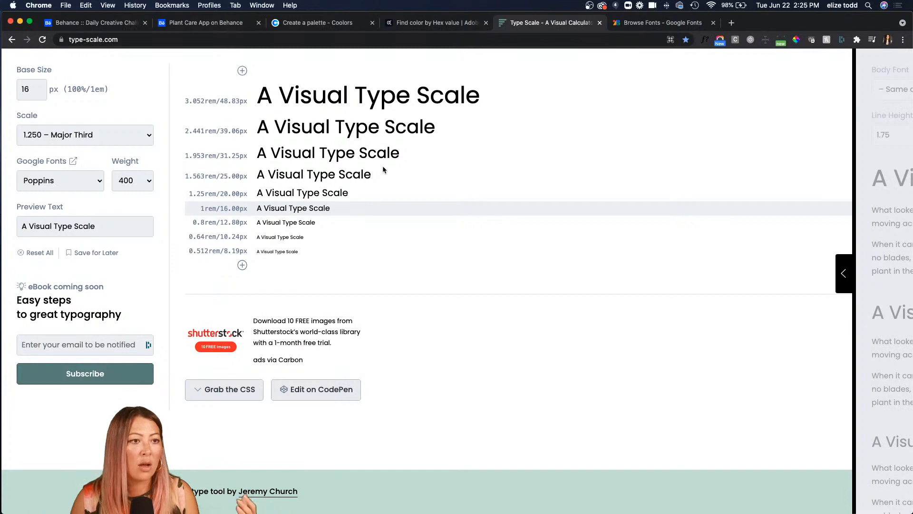
Step: Switch back to Adobe XD and examine the Typography section of the Color and Typography artboard up close
{"action": "left_click", "coordinate": [20, 22]}
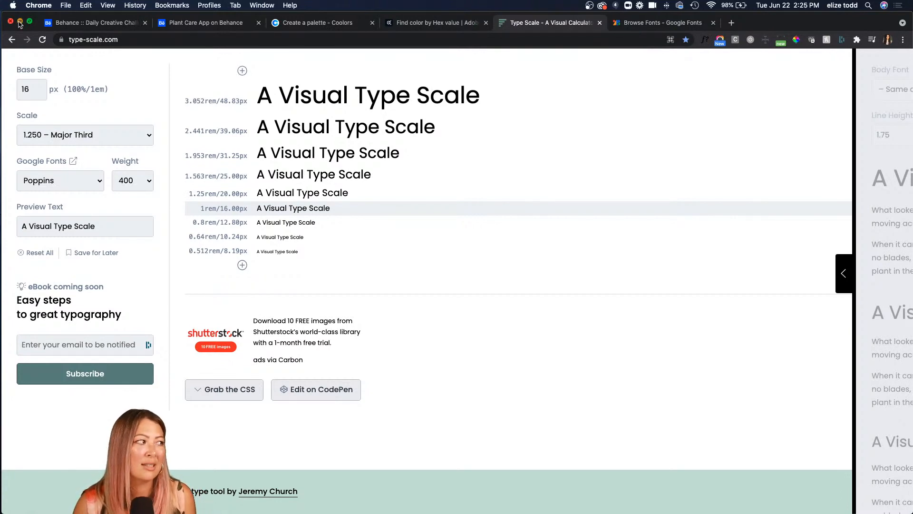
{"action": "left_click", "coordinate": [752, 500]}
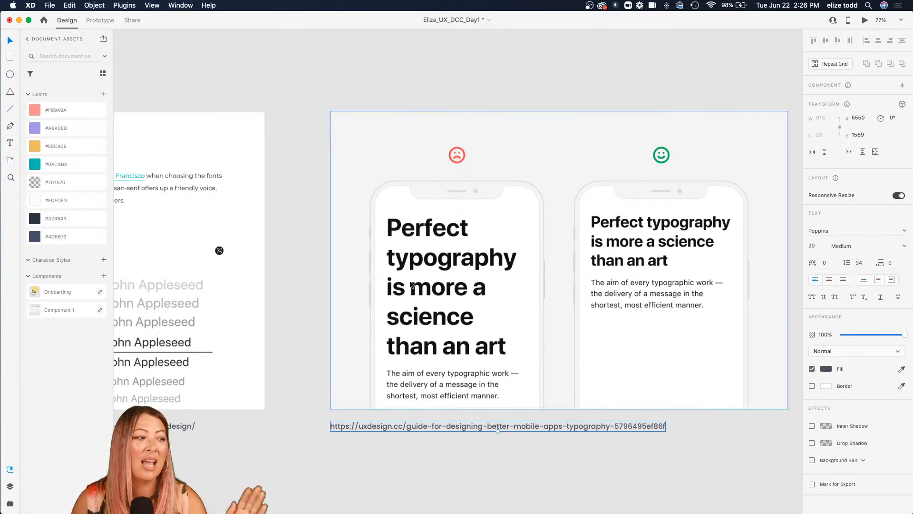
{"action": "scroll", "coordinate": [389, 270], "scroll_direction": "down", "scroll_amount": 5}
{"action": "scroll", "coordinate": [388, 270], "scroll_direction": "left", "scroll_amount": 4}
{"action": "scroll", "coordinate": [388, 271], "scroll_direction": "up", "scroll_amount": 10}
{"action": "scroll", "coordinate": [388, 271], "scroll_direction": "left", "scroll_amount": 10}
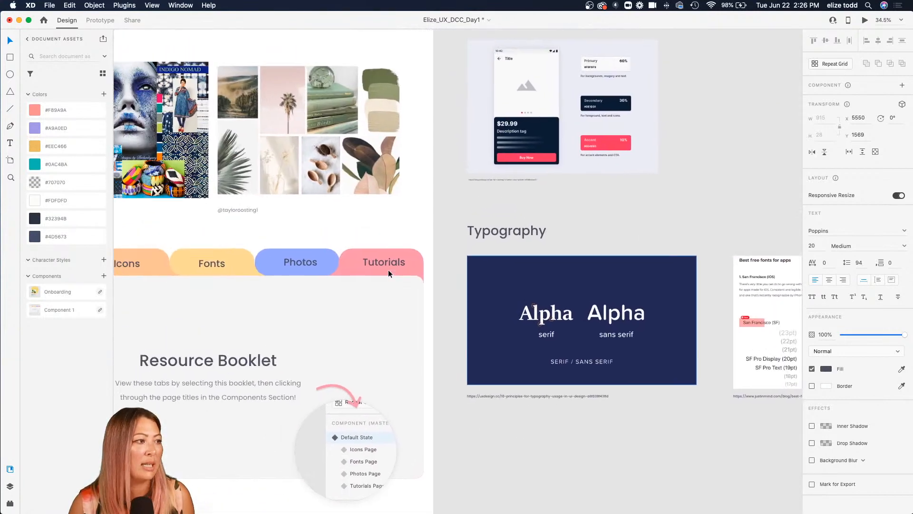
{"action": "scroll", "coordinate": [388, 271], "scroll_direction": "right", "scroll_amount": 6}
{"action": "scroll", "coordinate": [487, 228], "scroll_direction": "up", "scroll_amount": 5}
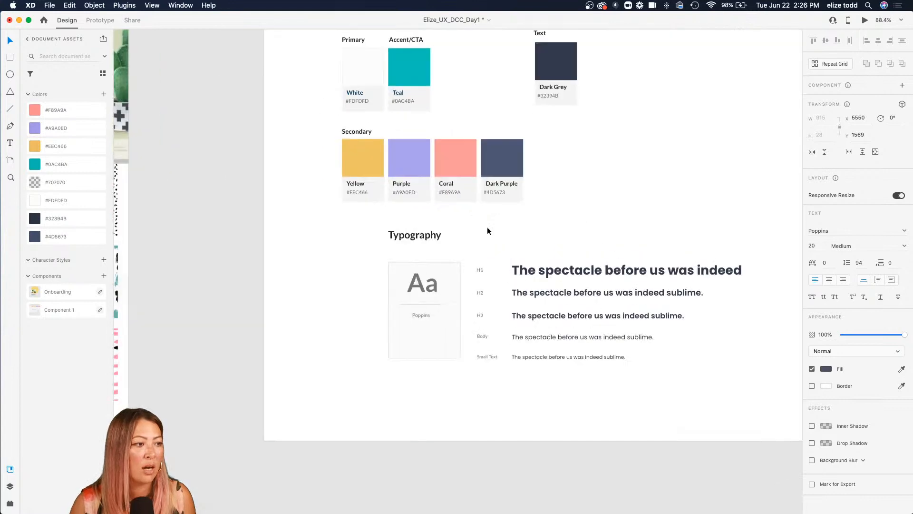
{"action": "scroll", "coordinate": [487, 227], "scroll_direction": "up", "scroll_amount": 2}
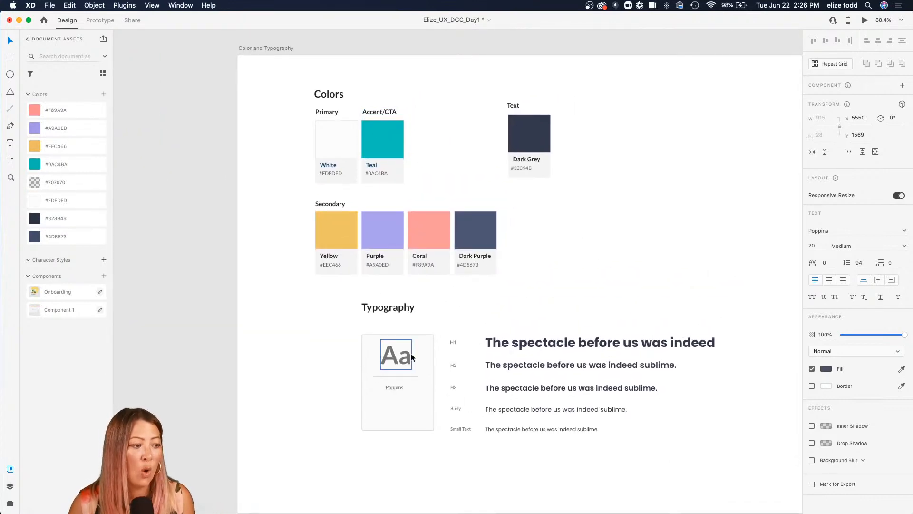
{"action": "scroll", "coordinate": [527, 343], "scroll_direction": "down", "scroll_amount": 2}
{"action": "scroll", "coordinate": [526, 343], "scroll_direction": "up", "scroll_amount": 3}
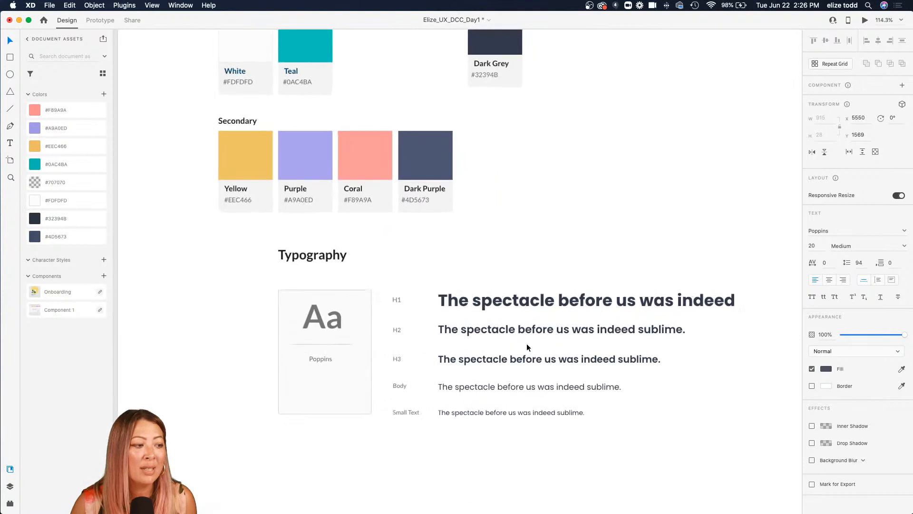
Step: Add the H1, H2, H3, Body and Small Text sample lines to the document assets as character styles
{"action": "left_click", "coordinate": [507, 305]}
{"action": "left_click", "coordinate": [473, 332], "text": "shift"}
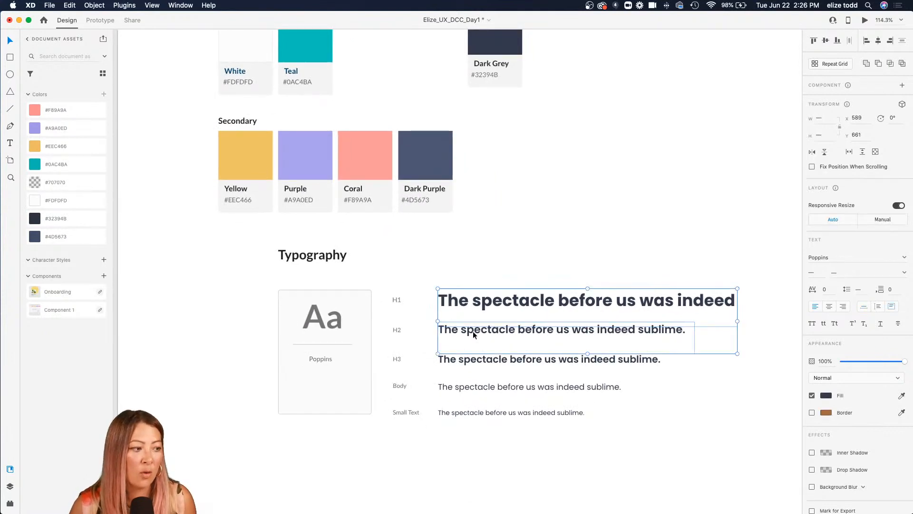
{"action": "left_click", "coordinate": [472, 359], "text": "shift"}
{"action": "left_click", "coordinate": [469, 386], "text": "shift"}
{"action": "left_click", "coordinate": [465, 413], "text": "shift"}
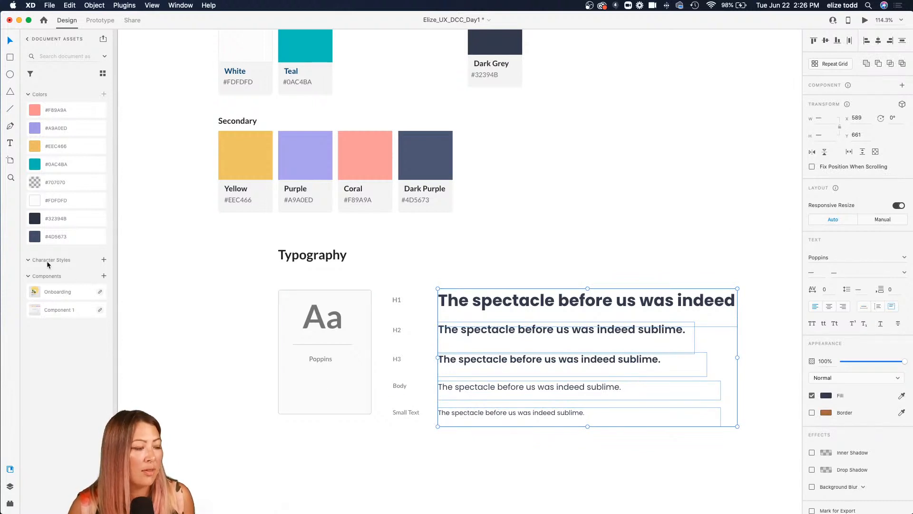
{"action": "left_click", "coordinate": [104, 260]}
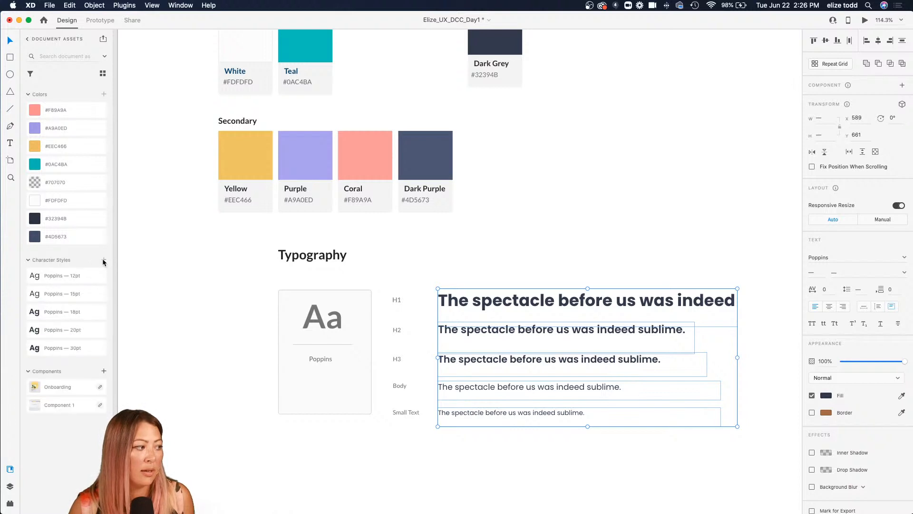
Step: Apply the Poppins 12pt character style to the five sample lines, rename that style Body and deselect the text
{"action": "left_click", "coordinate": [62, 280]}
{"action": "double_click", "coordinate": [64, 276]}
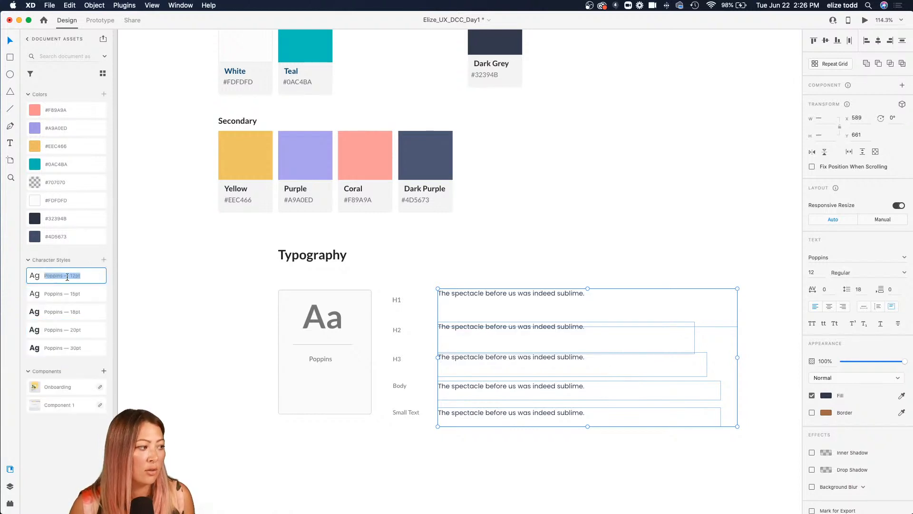
{"action": "type", "text": "Body"}
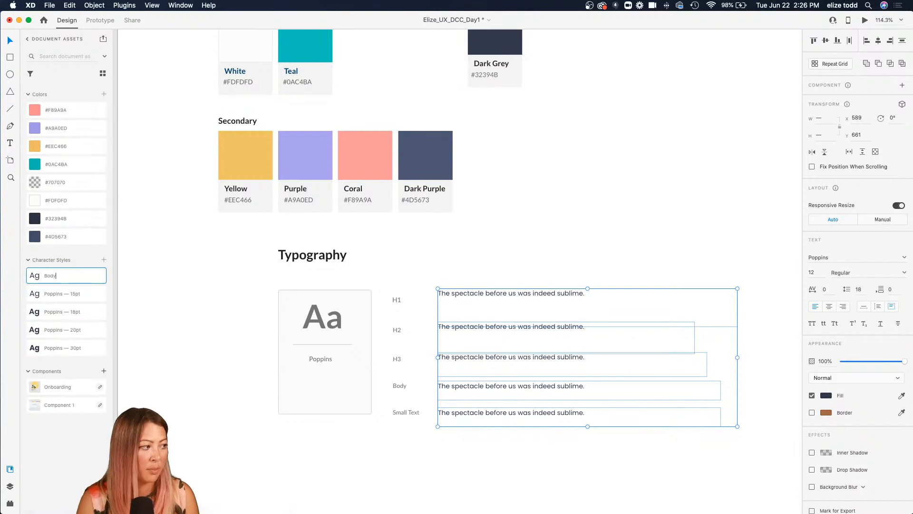
{"action": "left_click", "coordinate": [201, 298]}
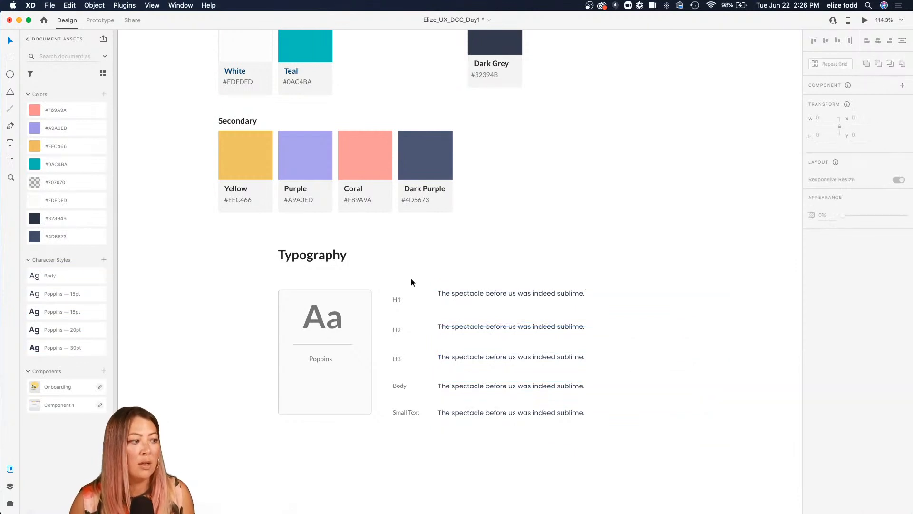
Step: Select the Color and Typography artboard, view the PNG export settings for the selection and close them without exporting
{"action": "scroll", "coordinate": [411, 278], "scroll_direction": "down", "scroll_amount": 10}
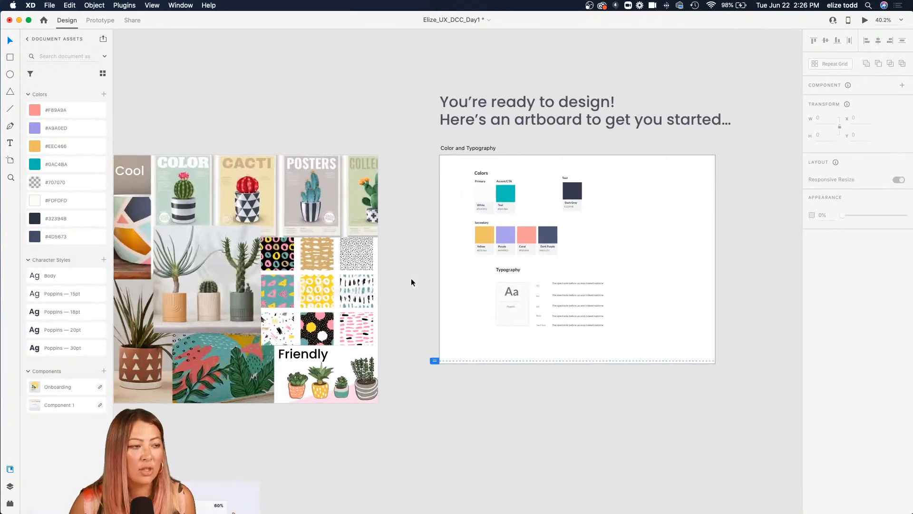
{"action": "scroll", "coordinate": [415, 276], "scroll_direction": "left", "scroll_amount": 5}
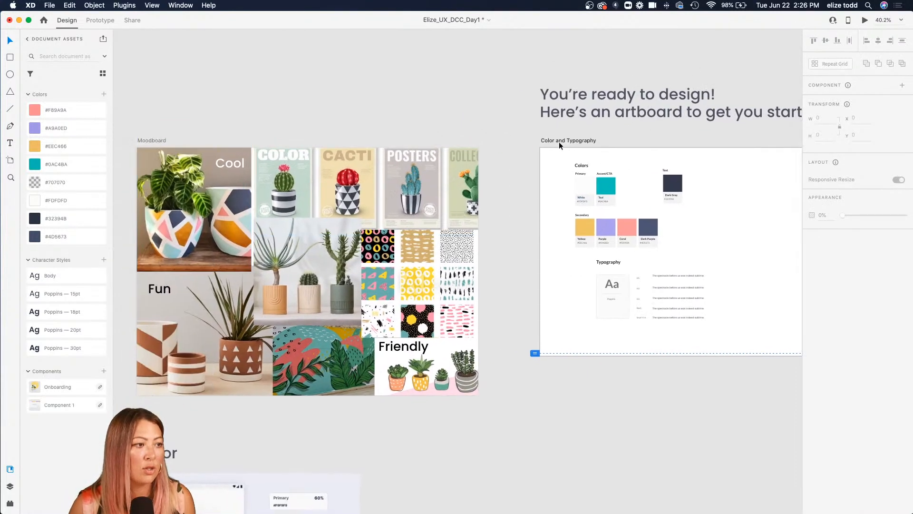
{"action": "scroll", "coordinate": [571, 141], "scroll_direction": "right", "scroll_amount": 2}
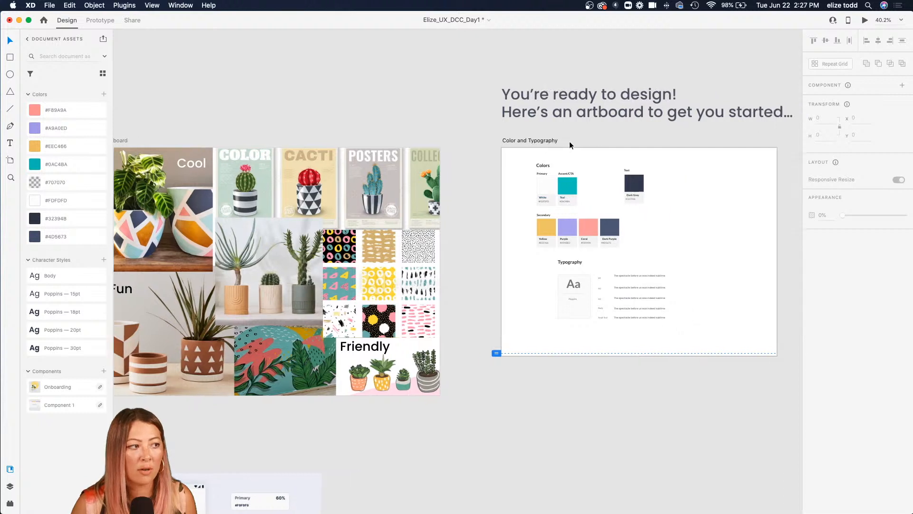
{"action": "left_click", "coordinate": [520, 140]}
{"action": "scroll", "coordinate": [520, 141], "scroll_direction": "right", "scroll_amount": 2}
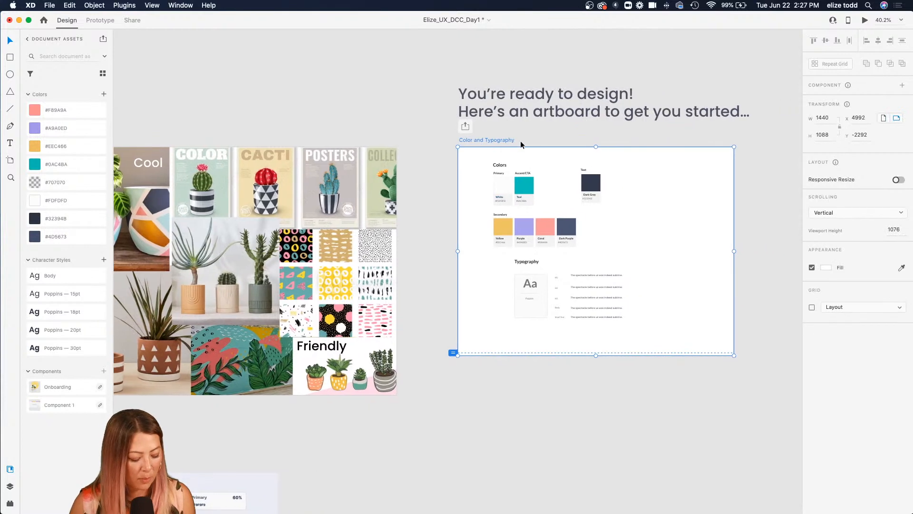
{"action": "left_click", "coordinate": [51, 5]}
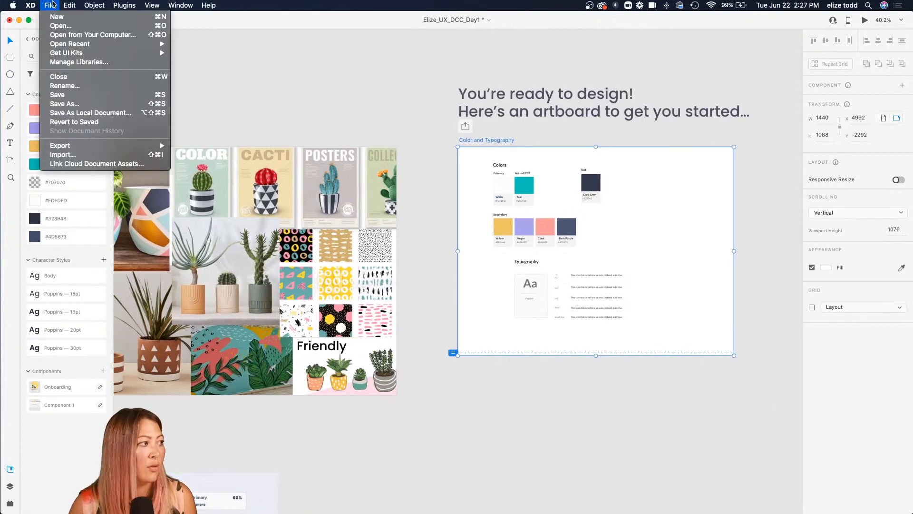
{"action": "mouse_move", "coordinate": [139, 146]}
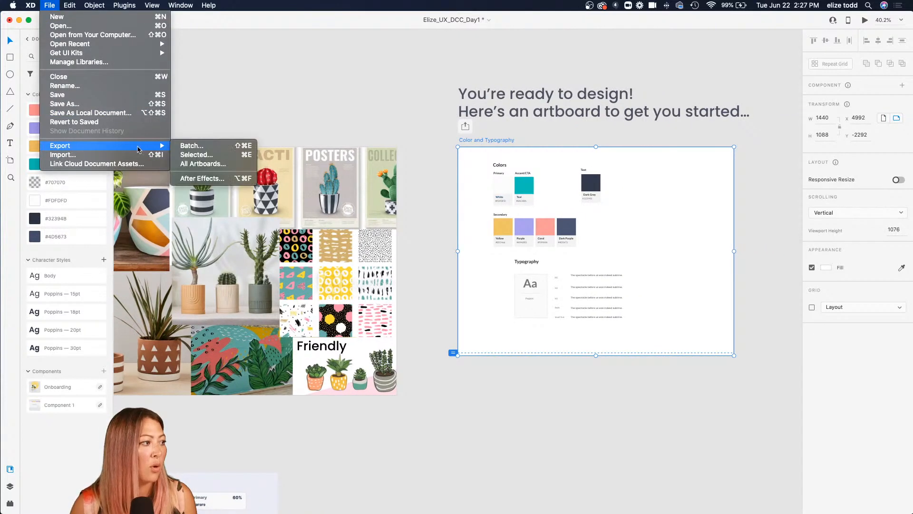
{"action": "left_click", "coordinate": [203, 157]}
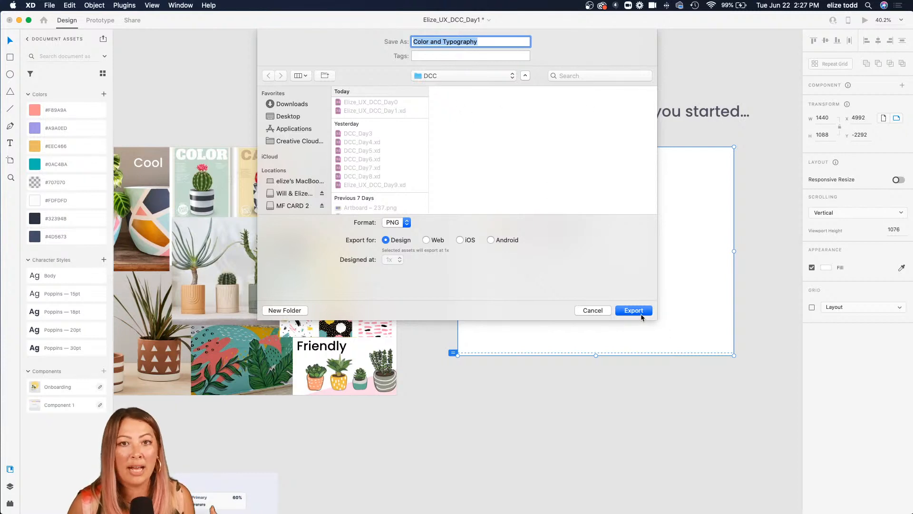
{"action": "left_click", "coordinate": [590, 312]}
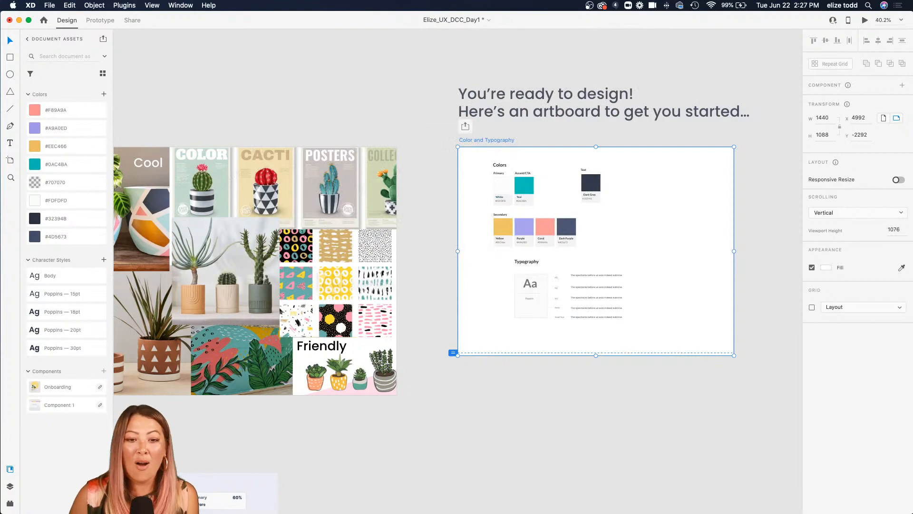